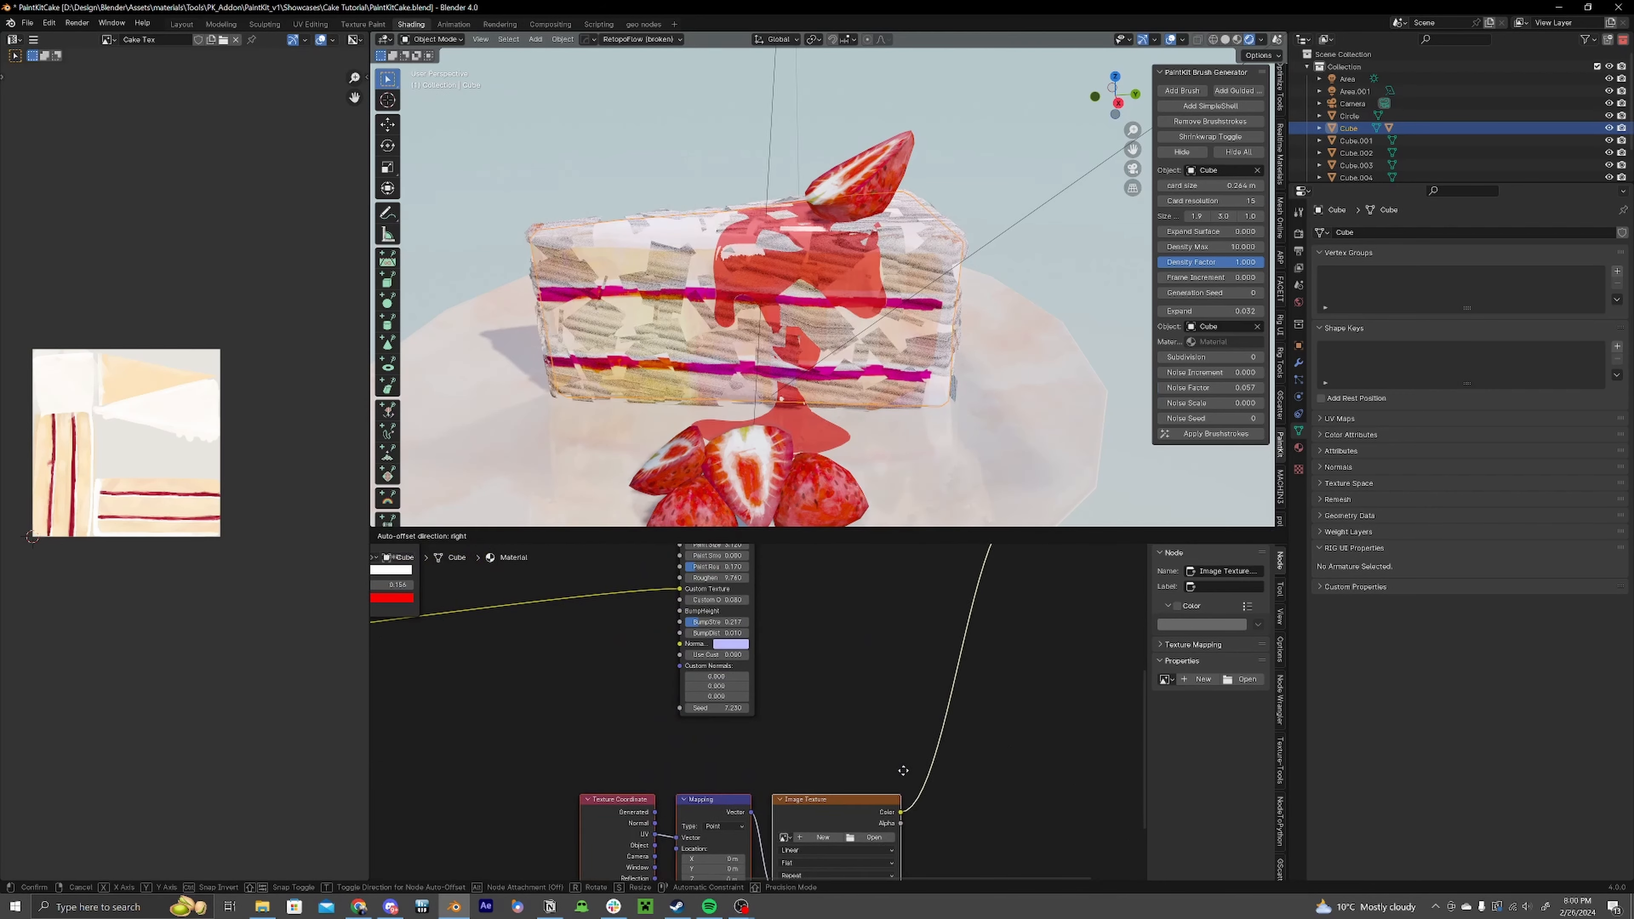
# Step: Load watercolor-texture-png-7.png from the watercolor texture pack into the Image Texture node
pyautogui.click(942, 758)
pyautogui.click(883, 777)
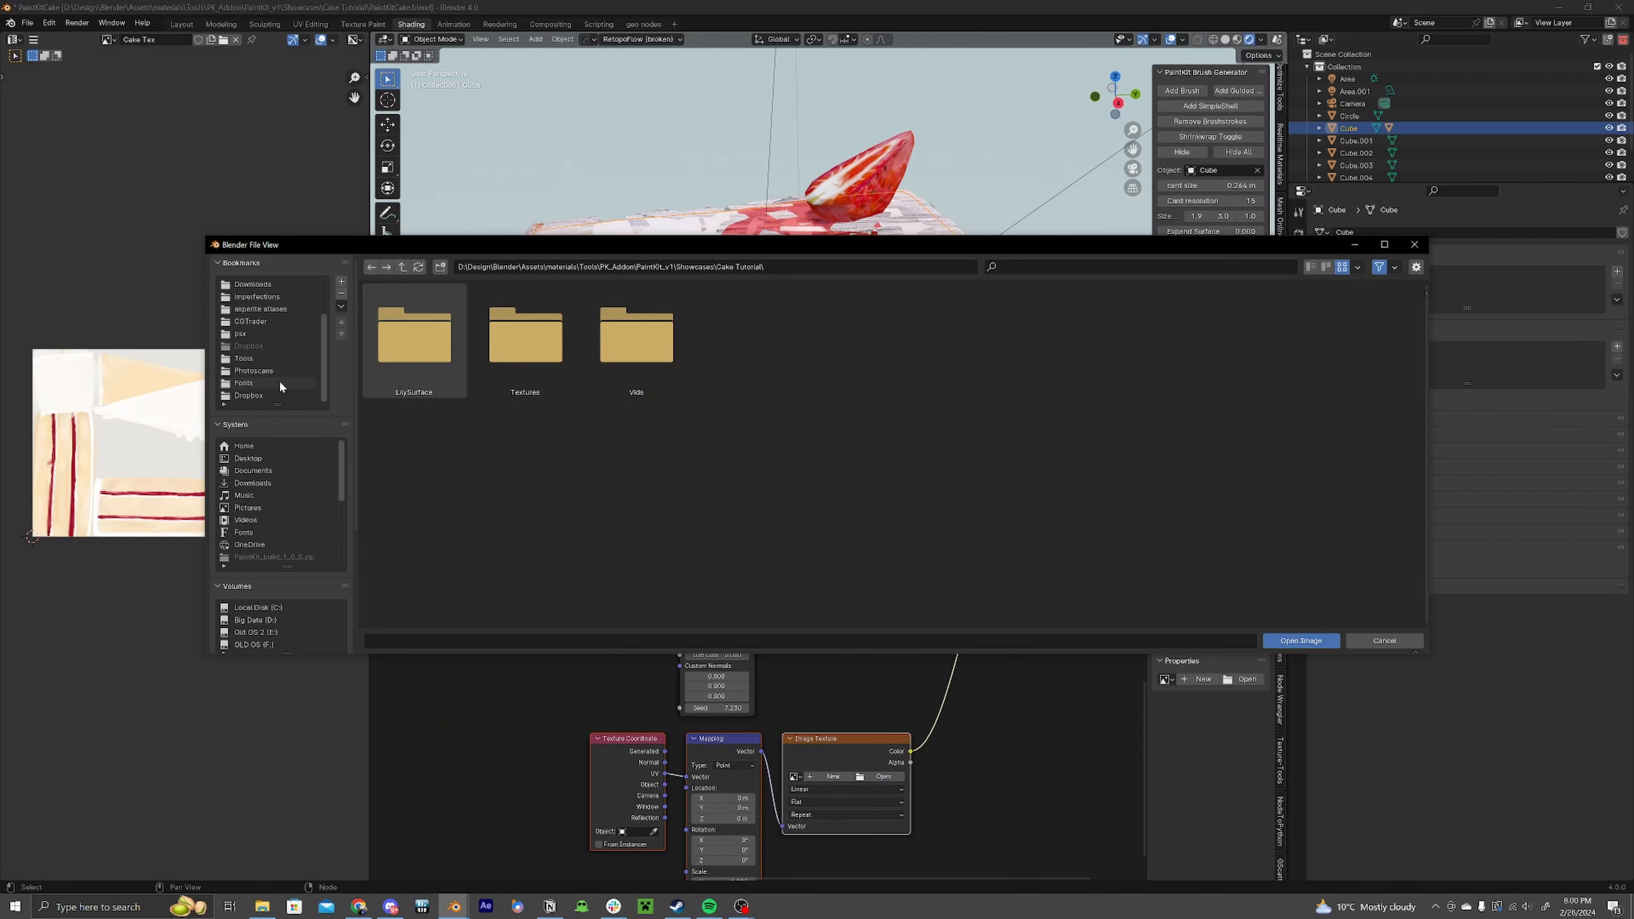
pyautogui.scroll(-5, 271, 555)
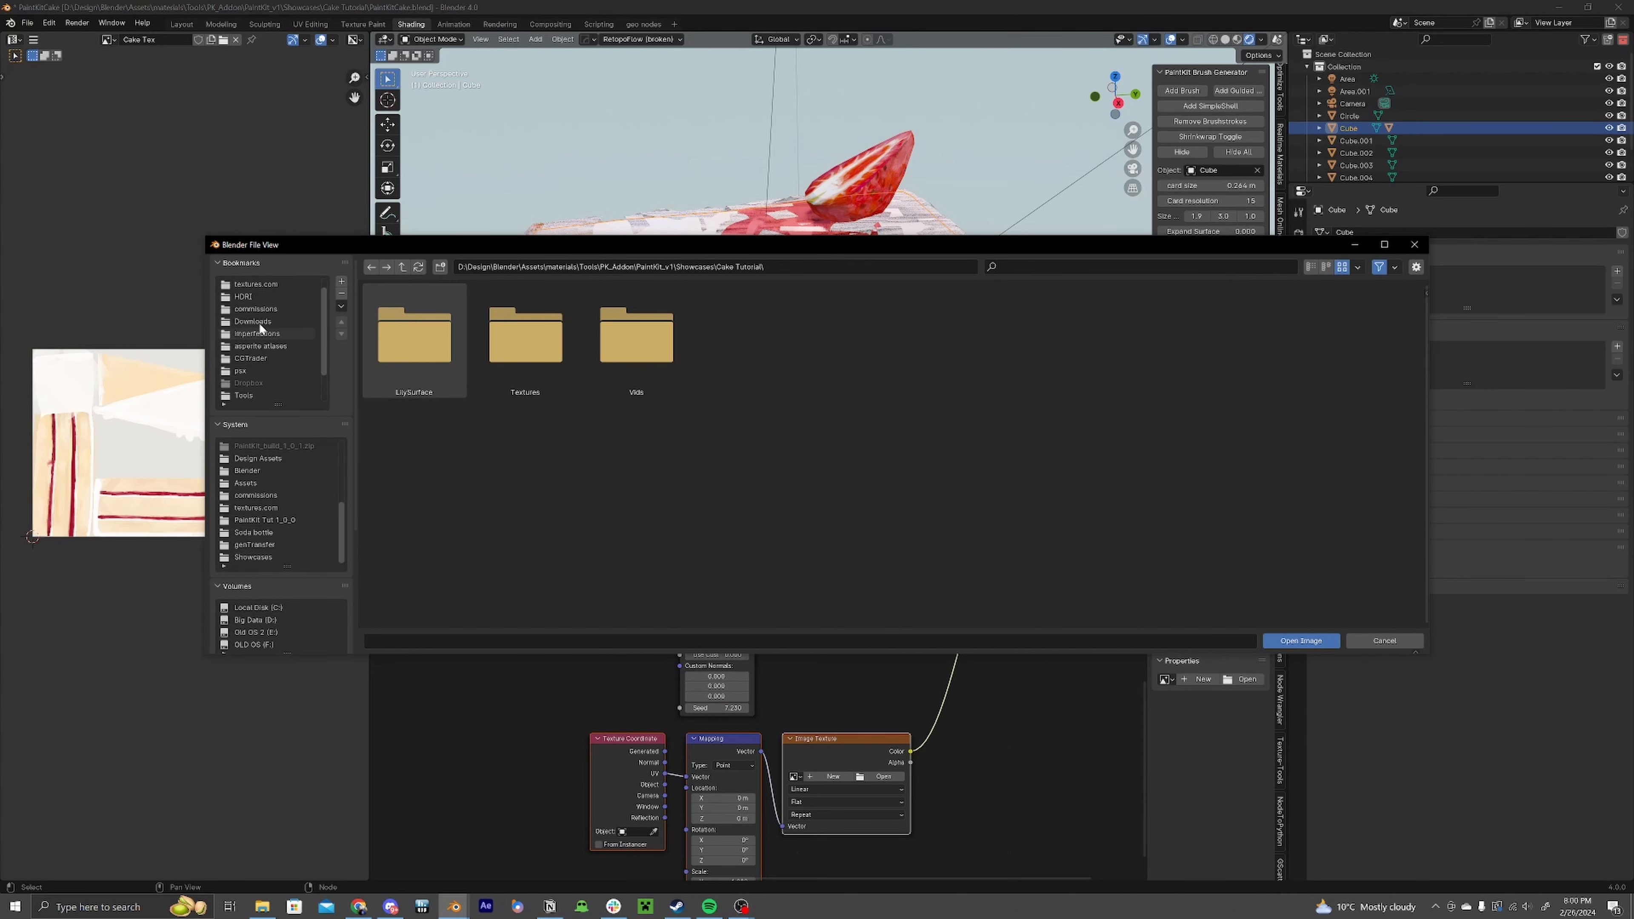
pyautogui.scroll(-2, 262, 303)
pyautogui.click(257, 458)
pyautogui.scroll(-2, 836, 502)
pyautogui.click(874, 519)
pyautogui.doubleClick(875, 519)
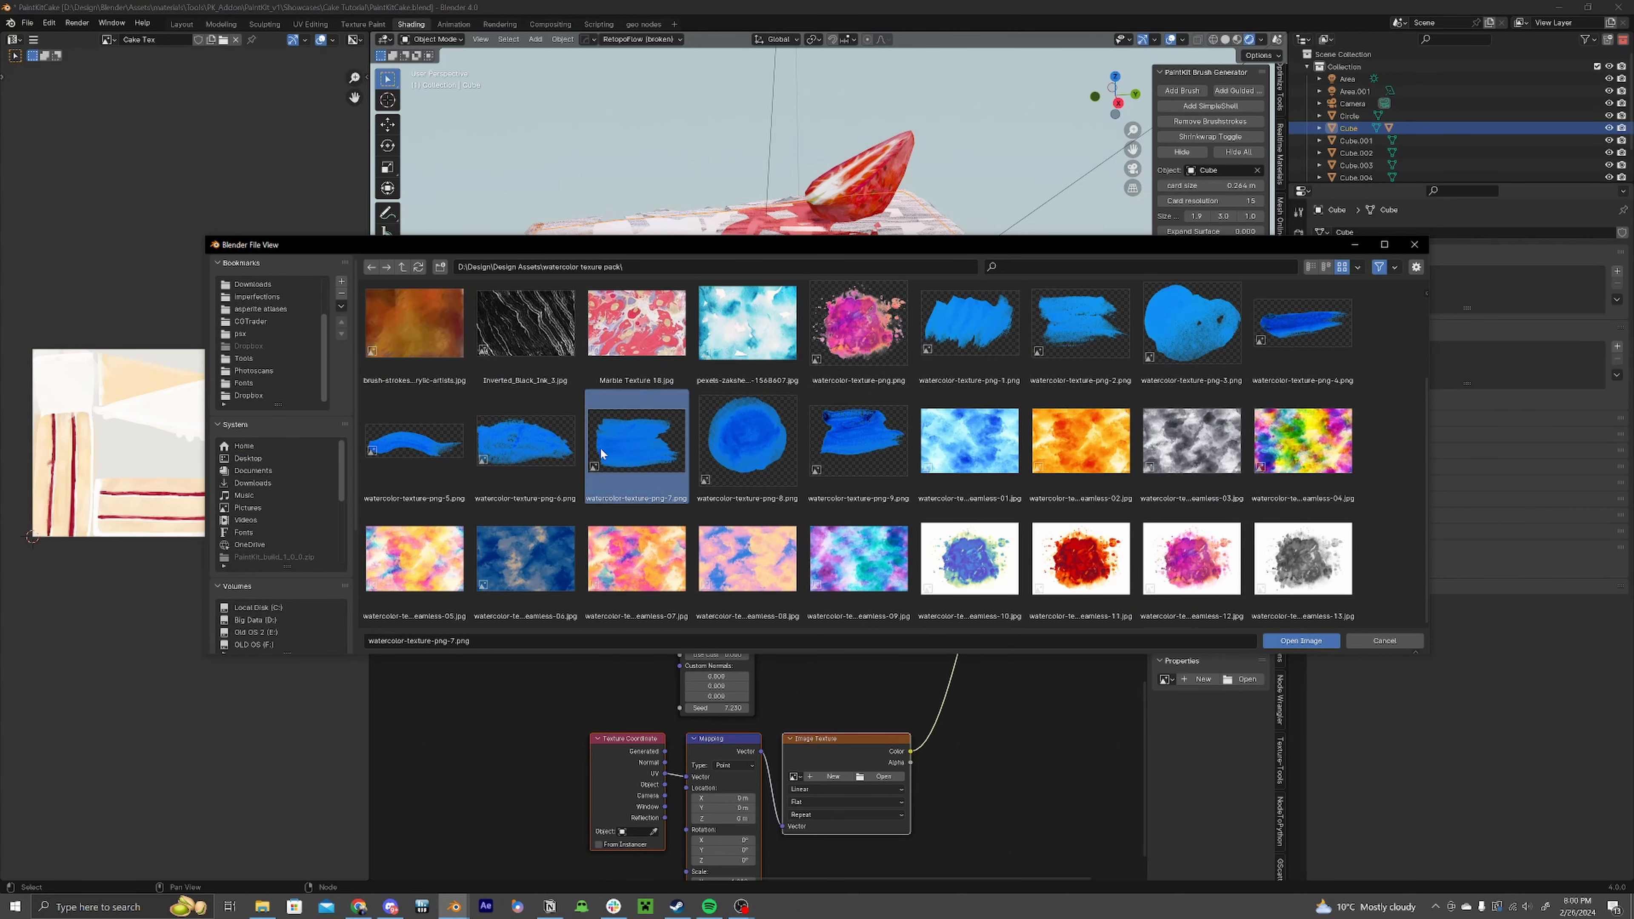
pyautogui.click(1321, 644)
# Step: Add a PK_Brush Attributes node and wire its CardUV output into the Mapping node's Vector input
pyautogui.moveTo(831, 648); pyautogui.dragTo(877, 616, button='middle')
pyautogui.moveTo(906, 711); pyautogui.dragTo(916, 670)
pyautogui.moveTo(766, 663); pyautogui.dragTo(904, 614, button='middle')
pyautogui.moveTo(762, 645); pyautogui.dragTo(909, 738)
pyautogui.press('g')
pyautogui.click(727, 768)
pyautogui.scroll(-4, 728, 768)
pyautogui.moveTo(636, 617); pyautogui.dragTo(617, 663, button='middle')
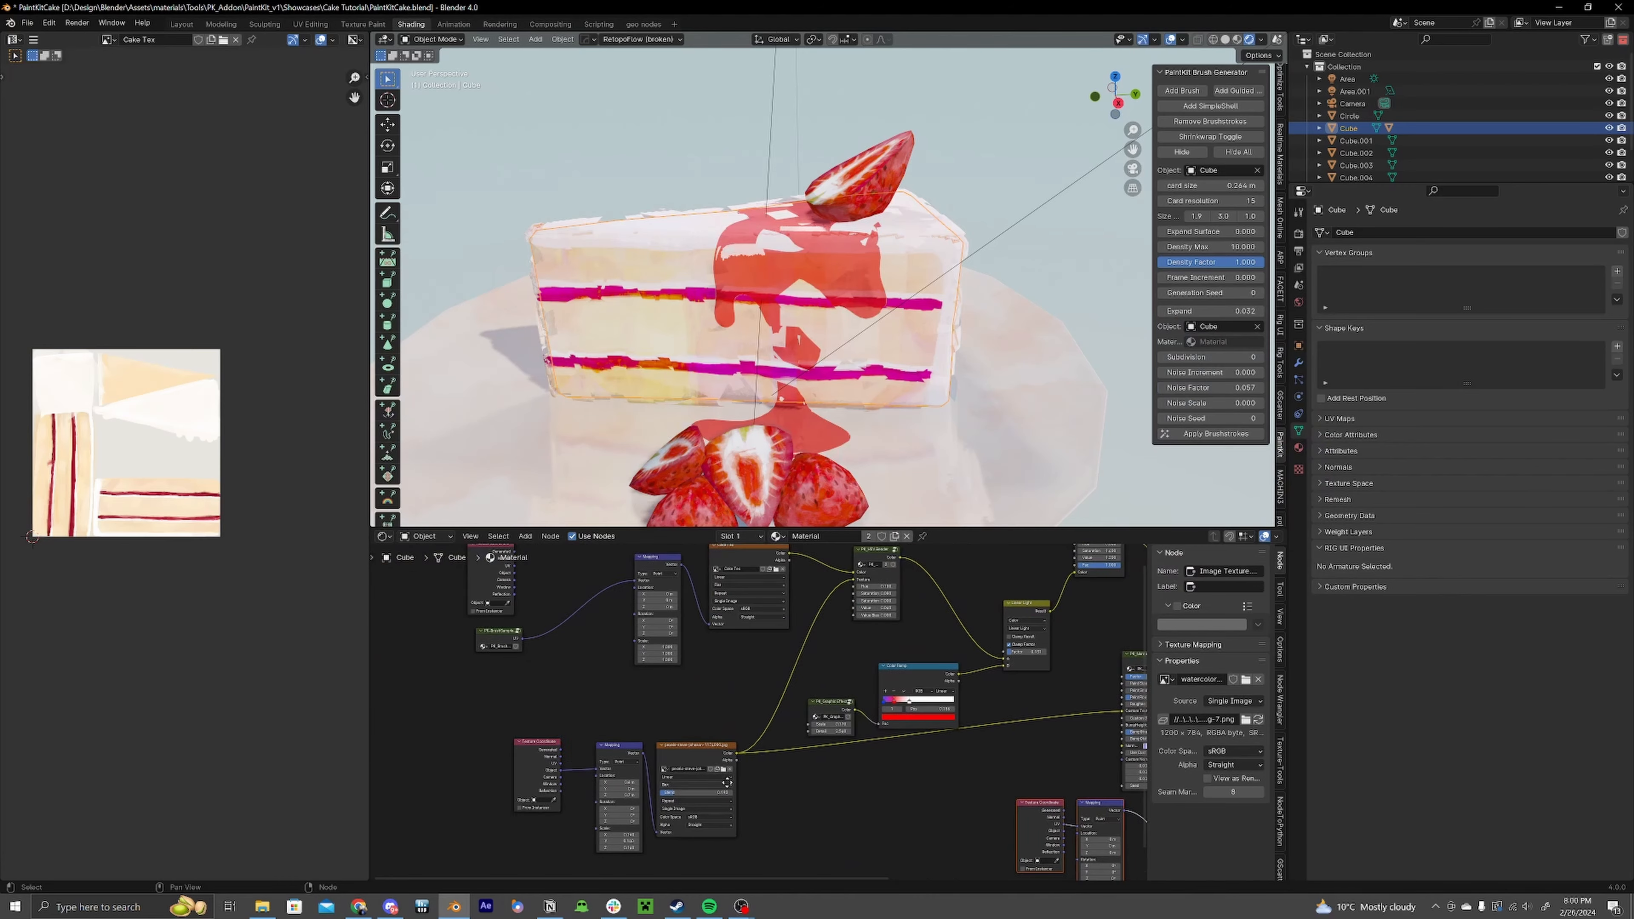
pyautogui.hotkey('shift', 'a')
pyautogui.write('brush')
pyautogui.press('Return')
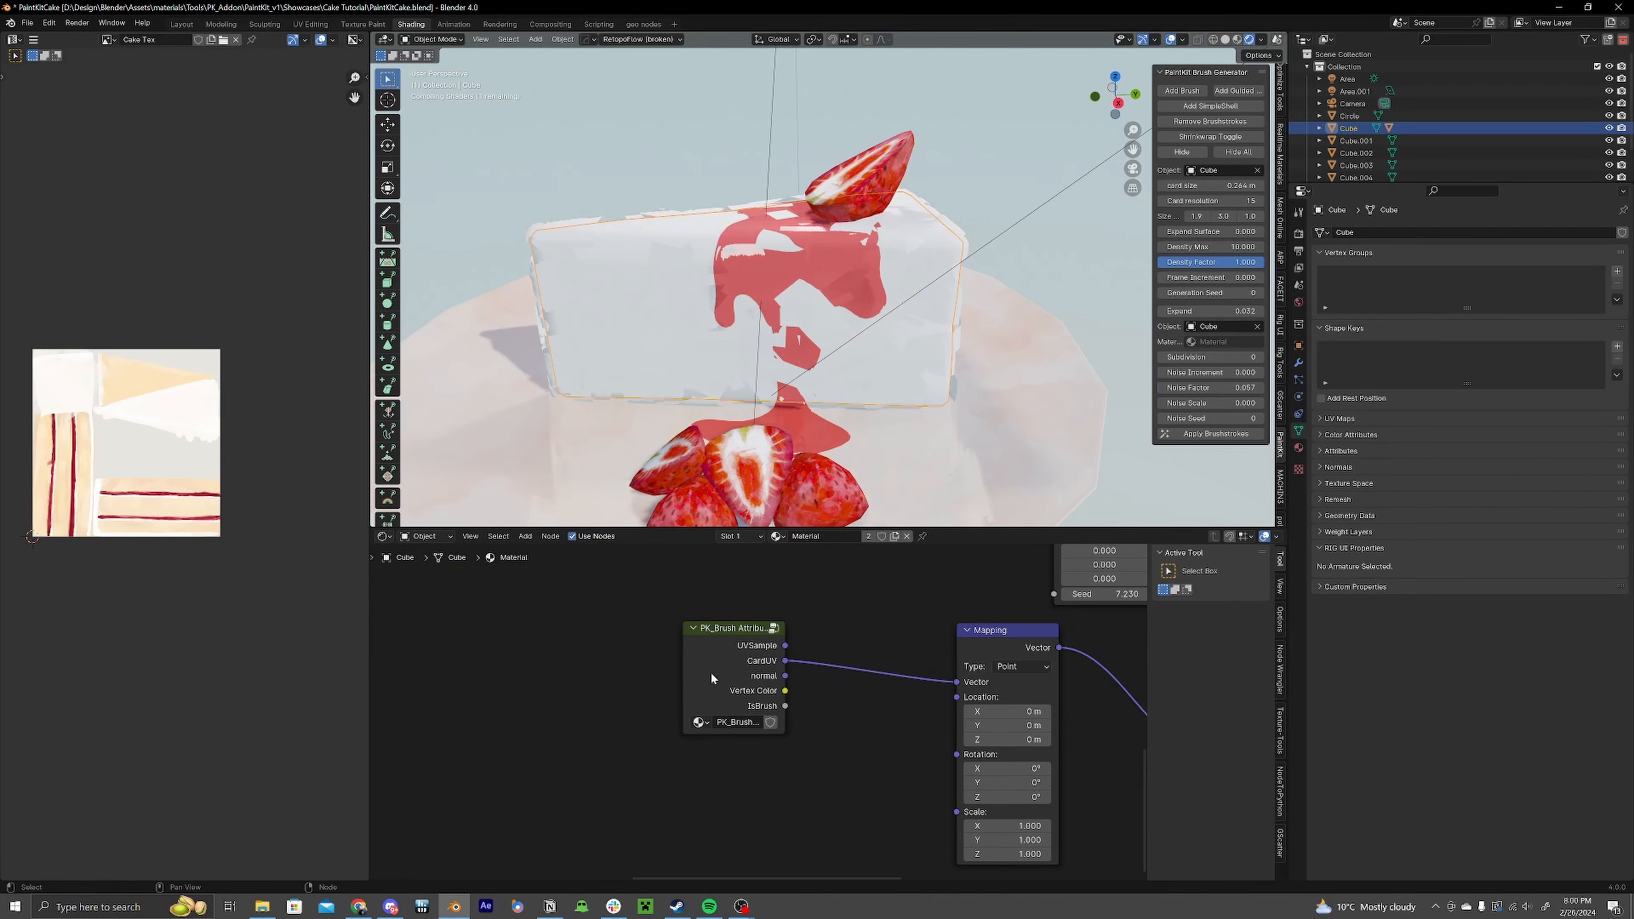
pyautogui.moveTo(765, 674); pyautogui.dragTo(870, 690)
pyautogui.scroll(3, 816, 373)
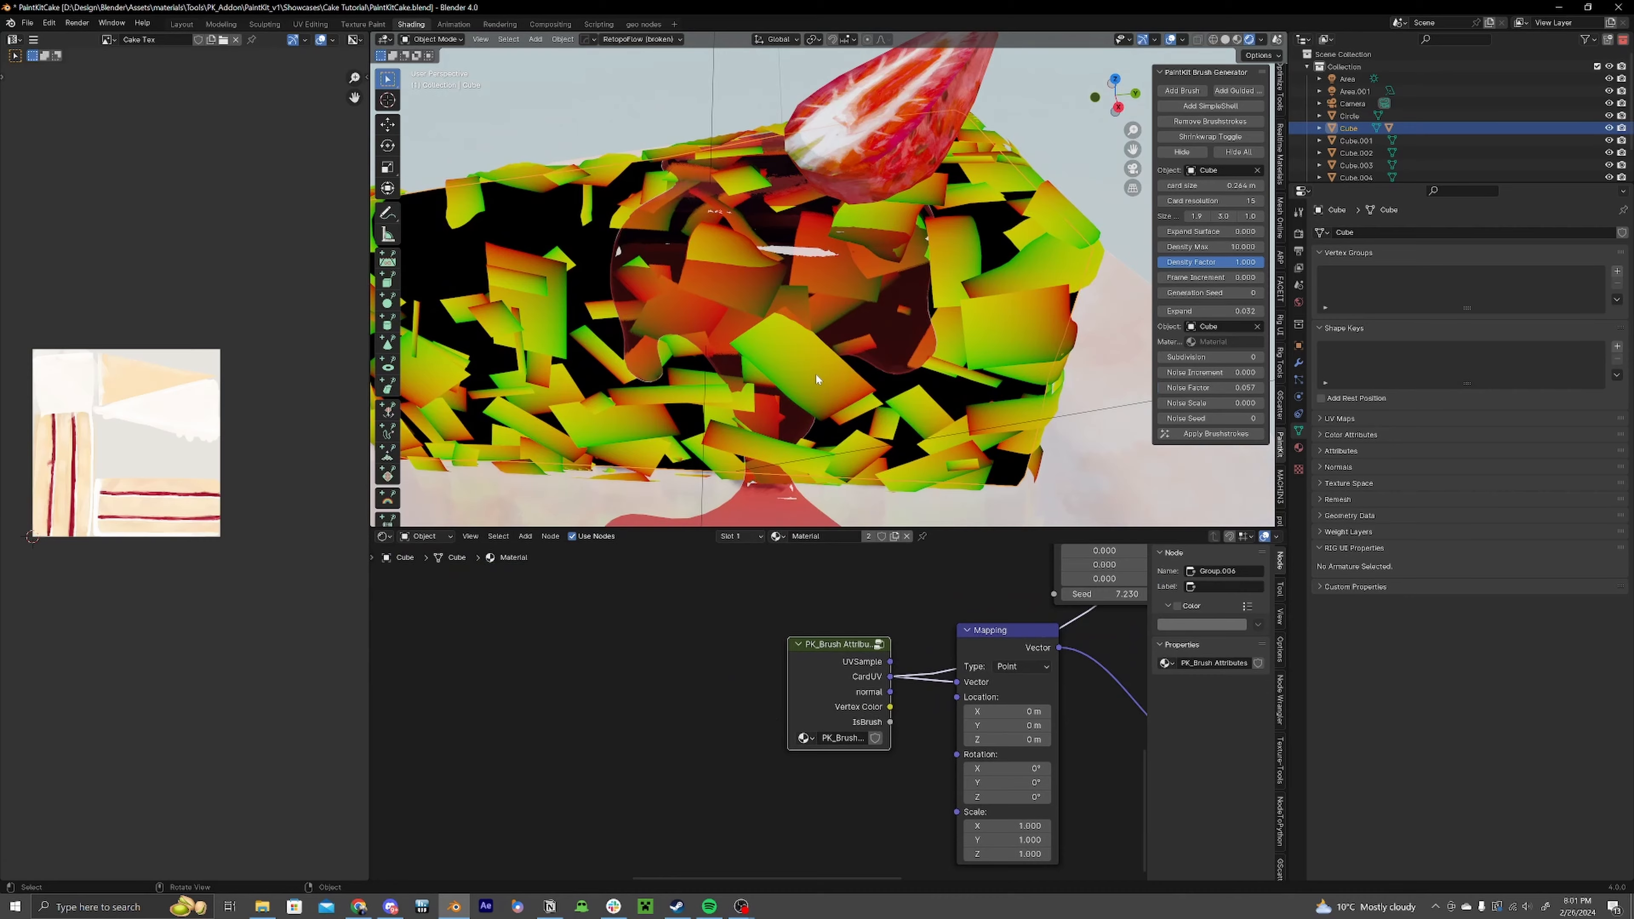
# Step: Set the Mapping node's Z rotation to 90°
pyautogui.scroll(-4, 816, 373)
pyautogui.scroll(-2, 823, 708)
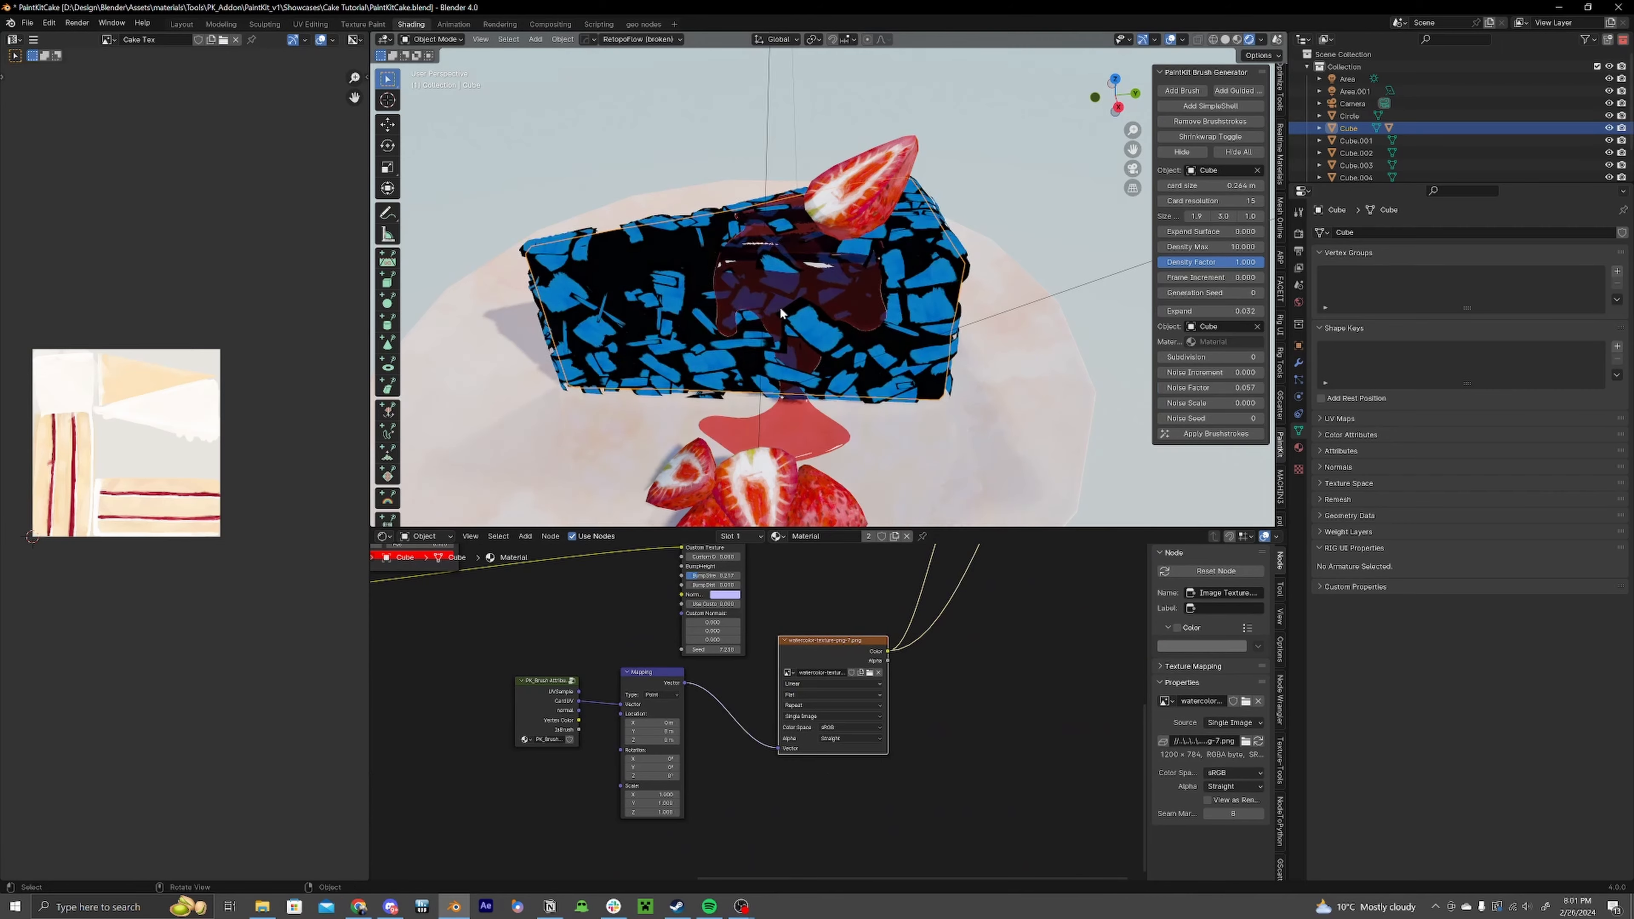
pyautogui.moveTo(779, 306); pyautogui.dragTo(934, 319, button='middle')
pyautogui.scroll(5, 934, 319)
pyautogui.moveTo(909, 406); pyautogui.dragTo(804, 489, button='middle')
pyautogui.scroll(4, 753, 717)
pyautogui.moveTo(733, 705)
pyautogui.mouseDown()
pyautogui.moveTo(779, 705)
pyautogui.moveTo(733, 704)
pyautogui.mouseUp()
pyautogui.click(733, 704)
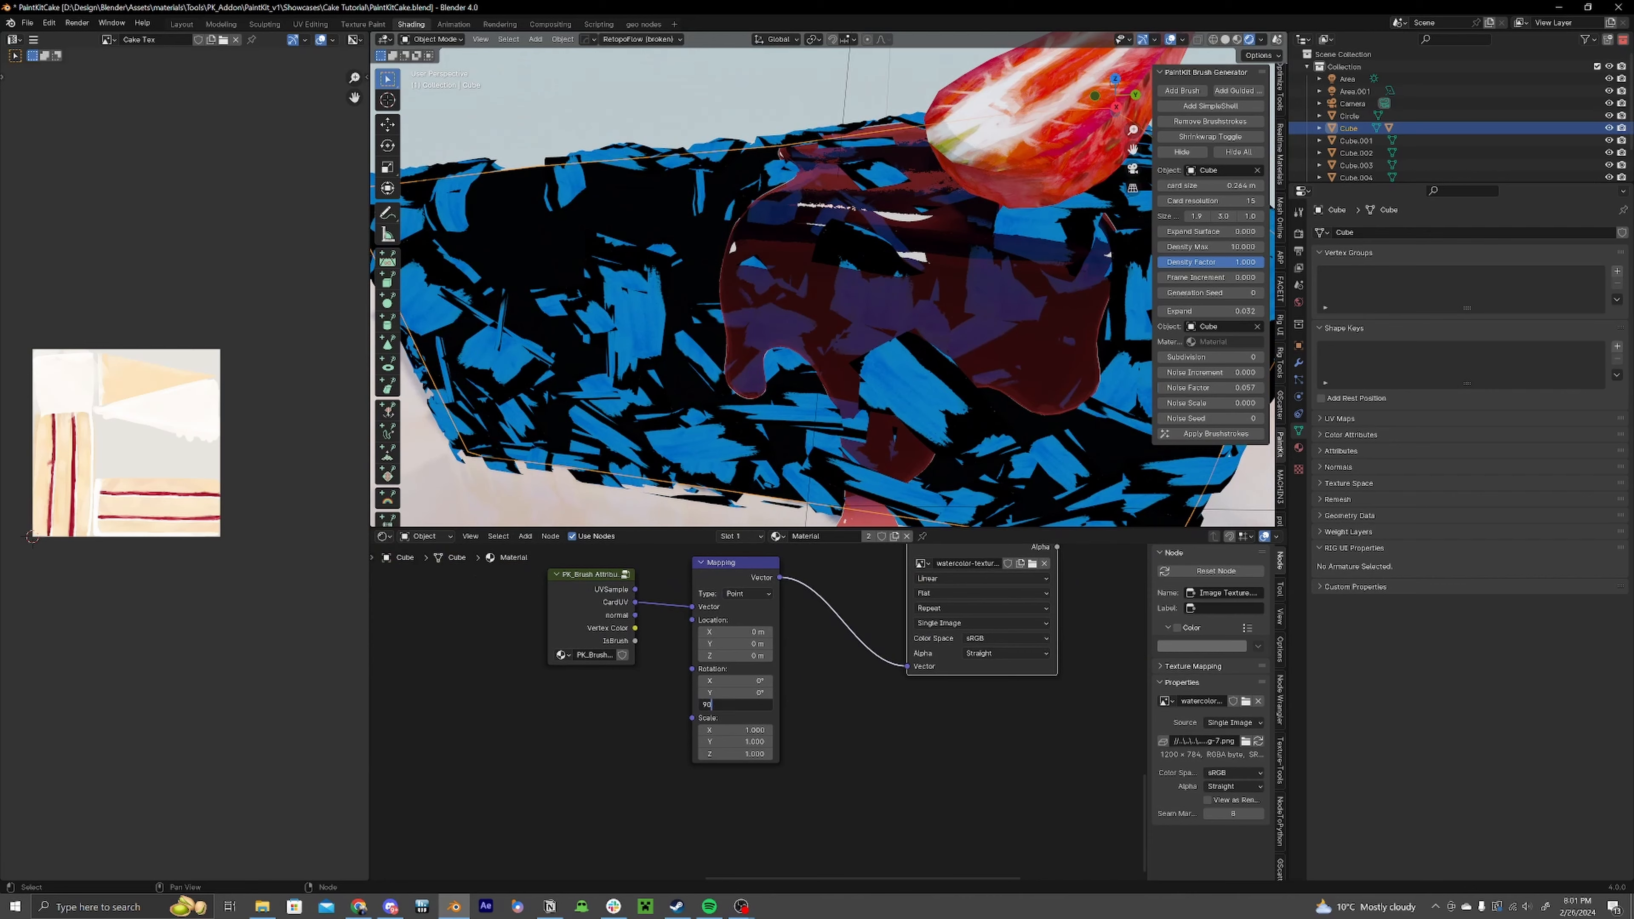
pyautogui.write('90')
pyautogui.press('Return')
# Step: Connect the watercolor Image Texture to the PK_AddBrushTex node's BrushTex input
pyautogui.moveTo(855, 422); pyautogui.dragTo(945, 369, button='middle')
pyautogui.moveTo(997, 312); pyautogui.dragTo(800, 368, button='middle')
pyautogui.scroll(-2, 800, 372)
pyautogui.scroll(-2, 566, 369)
pyautogui.moveTo(566, 369); pyautogui.dragTo(727, 361, button='middle')
pyautogui.scroll(-3, 772, 599)
pyautogui.moveTo(1030, 555); pyautogui.dragTo(767, 775, button='middle')
pyautogui.moveTo(921, 643); pyautogui.dragTo(902, 748, button='middle')
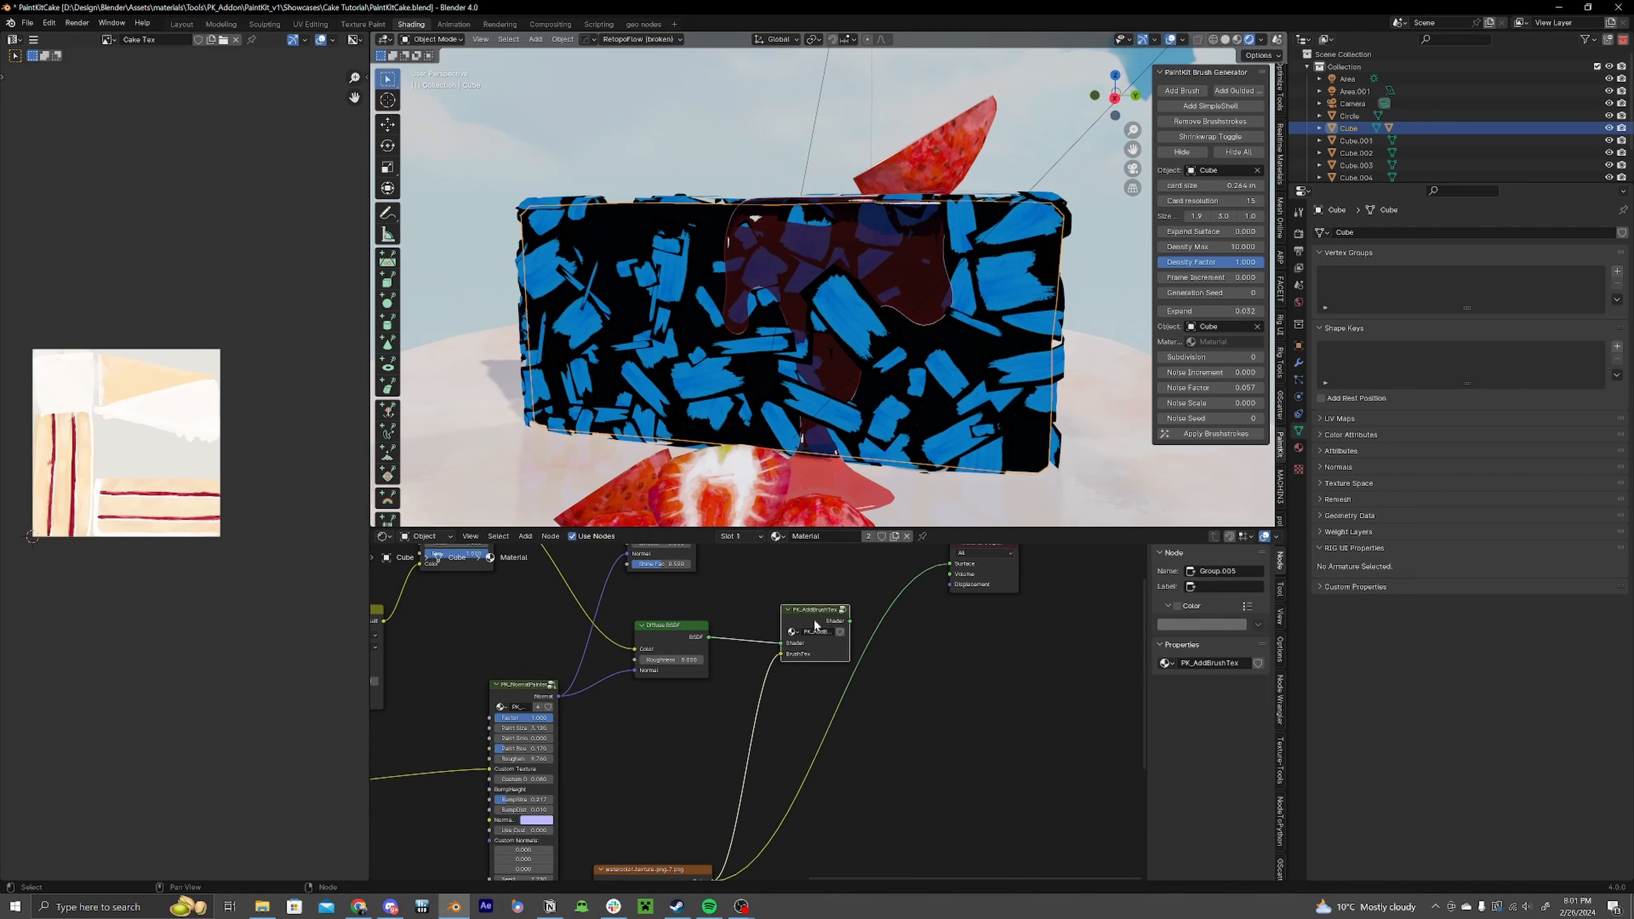
pyautogui.moveTo(783, 764); pyautogui.dragTo(809, 696, button='middle')
# Step: Add a Map Range node and delete it again
pyautogui.hotkey('shift', 'a')
pyautogui.write('map')
pyautogui.press('Down')
pyautogui.press('Return')
pyautogui.click(959, 706)
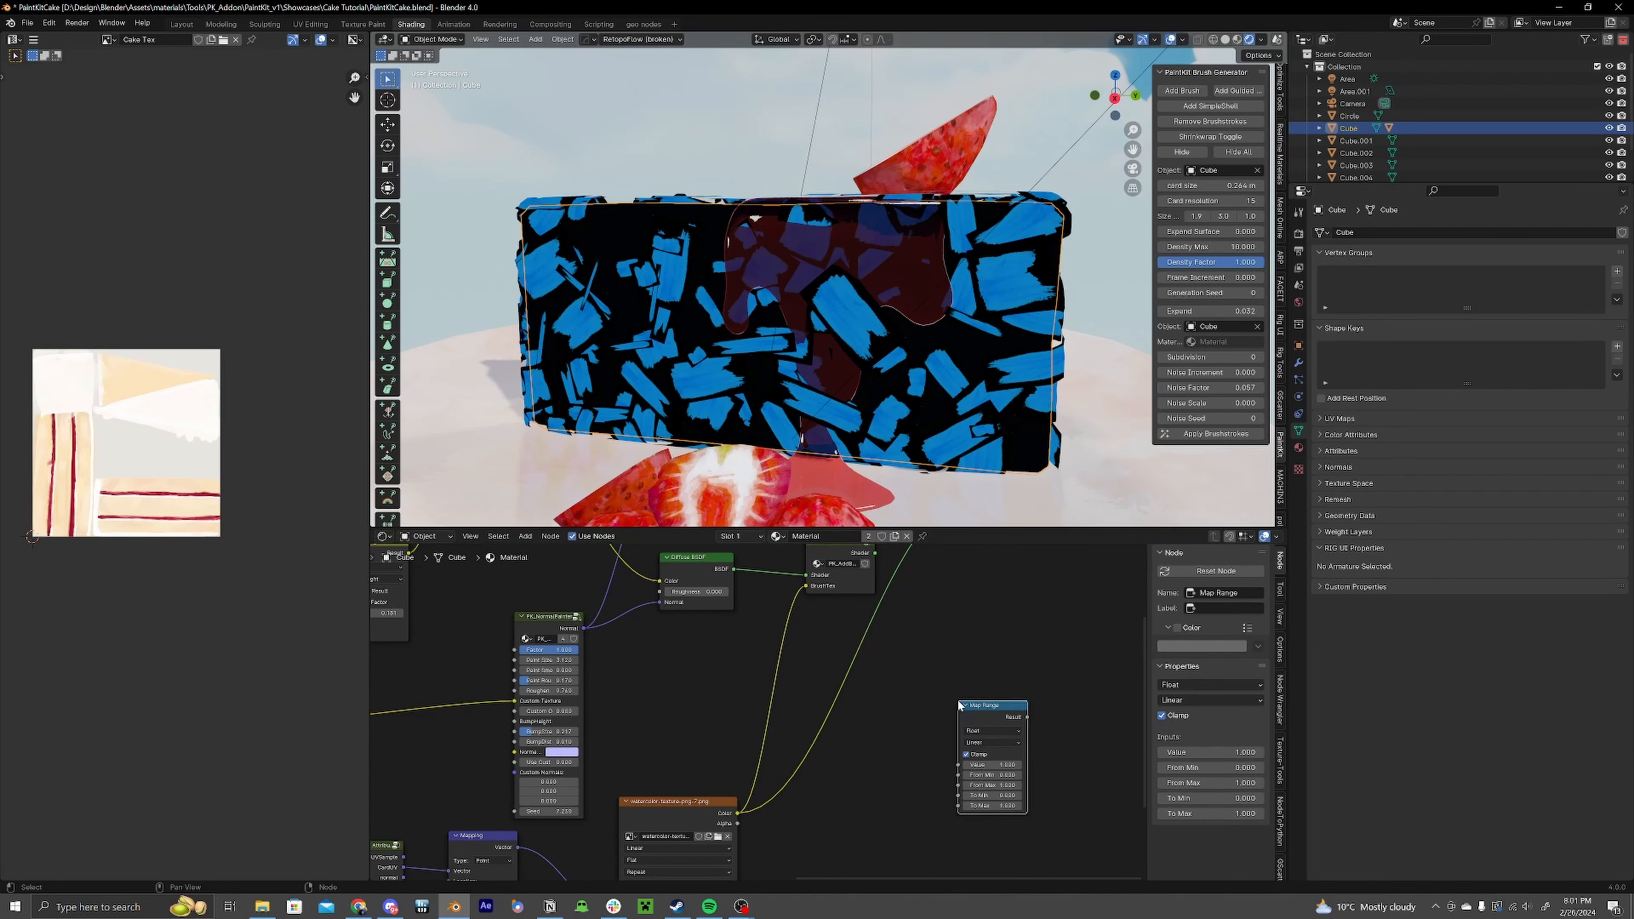
pyautogui.press('x')
pyautogui.hotkey('shift', 'a')
pyautogui.write('ra')
pyautogui.press('Escape')
# Step: Insert a Color Ramp between the image texture and the BrushTex input, moving its black stop inward
pyautogui.hotkey('shift', 'a')
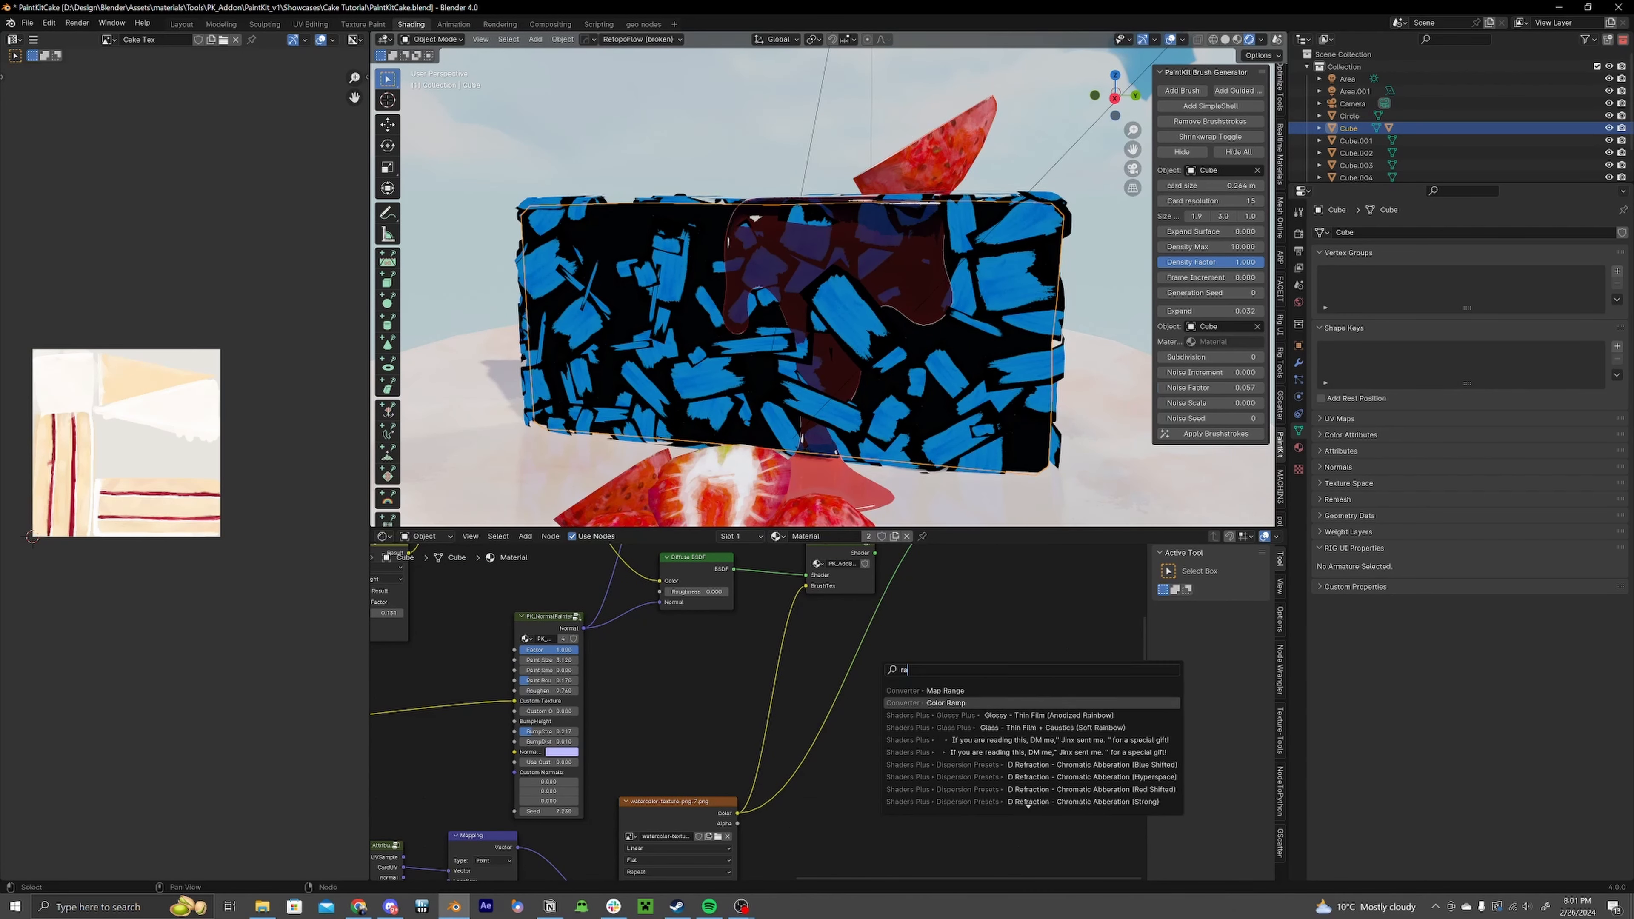
pyautogui.write('ra')
pyautogui.press('Return')
pyautogui.click(878, 686)
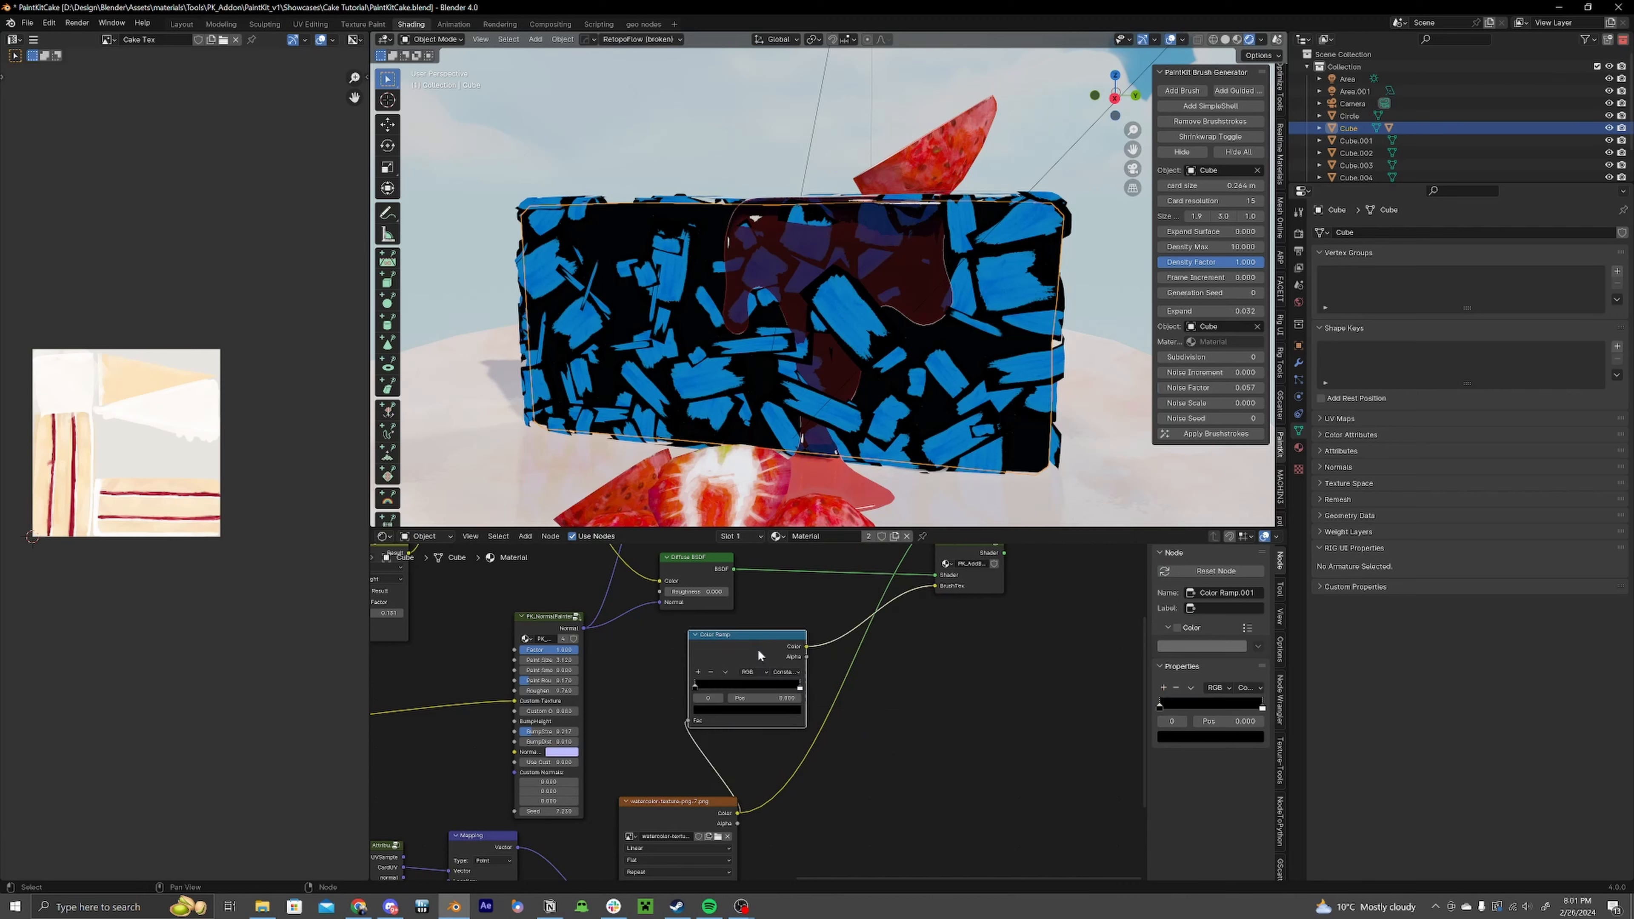
pyautogui.click(757, 655)
pyautogui.moveTo(725, 683); pyautogui.dragTo(708, 681)
pyautogui.moveTo(911, 650); pyautogui.dragTo(881, 767, button='middle')
pyautogui.moveTo(951, 672); pyautogui.dragTo(841, 616)
pyautogui.keyDown('ctrl'); pyautogui.keyDown('shift'); pyautogui.click(841, 617); pyautogui.keyUp('shift'); pyautogui.keyUp('ctrl')
# Step: Set the cake material's blend mode to Alpha Hashed
pyautogui.moveTo(781, 285); pyautogui.dragTo(838, 297, button='middle')
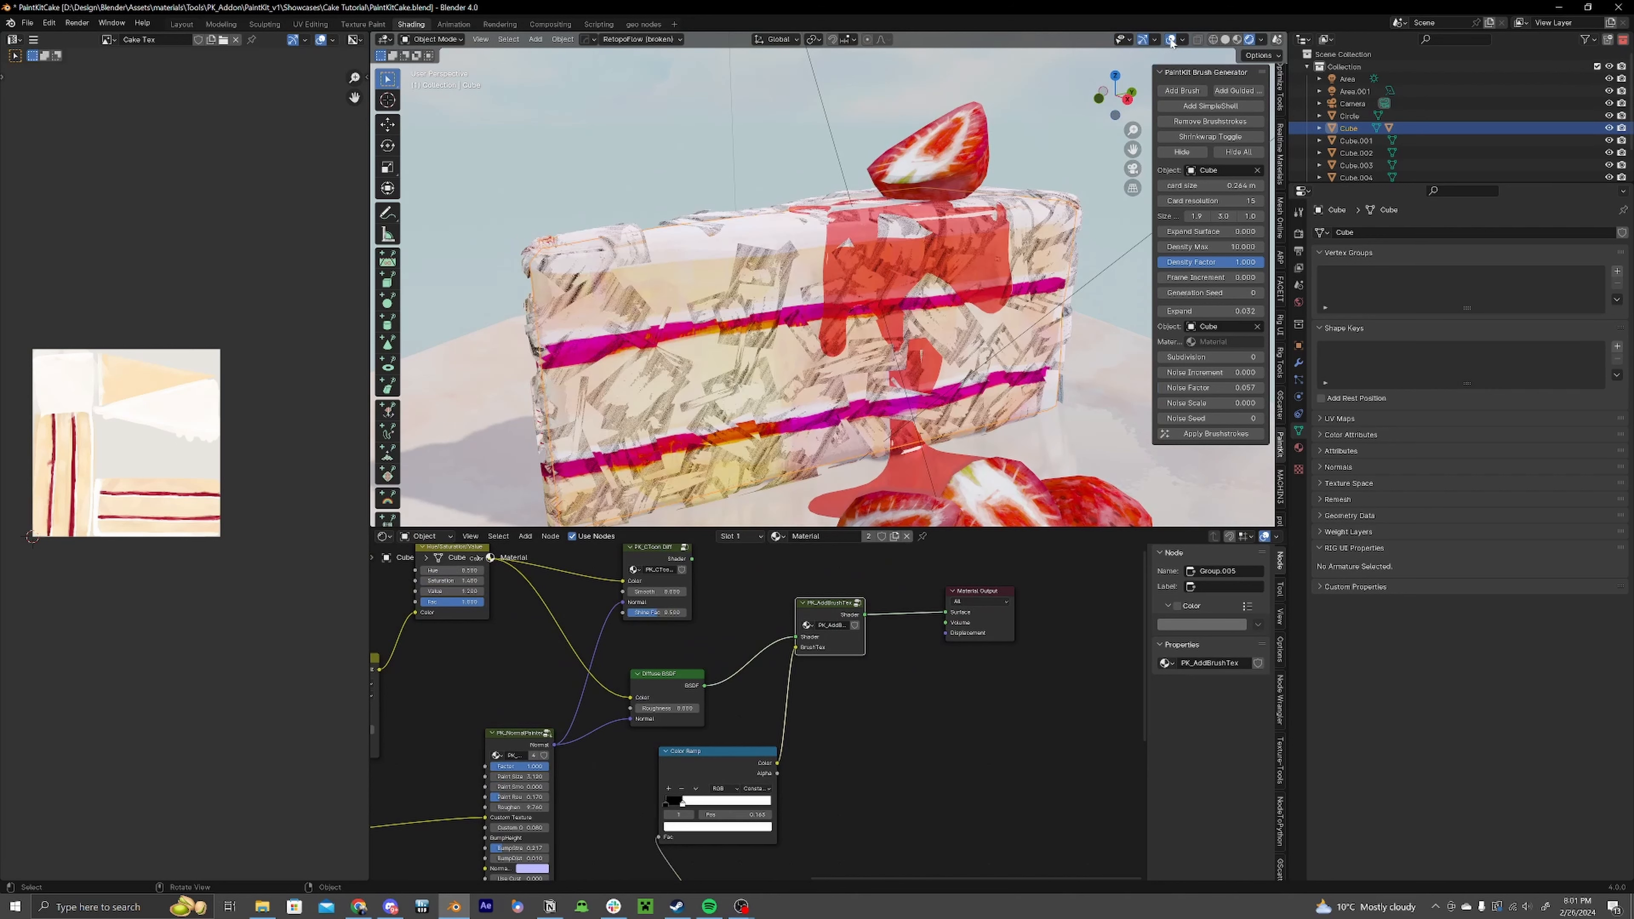
pyautogui.click(1298, 449)
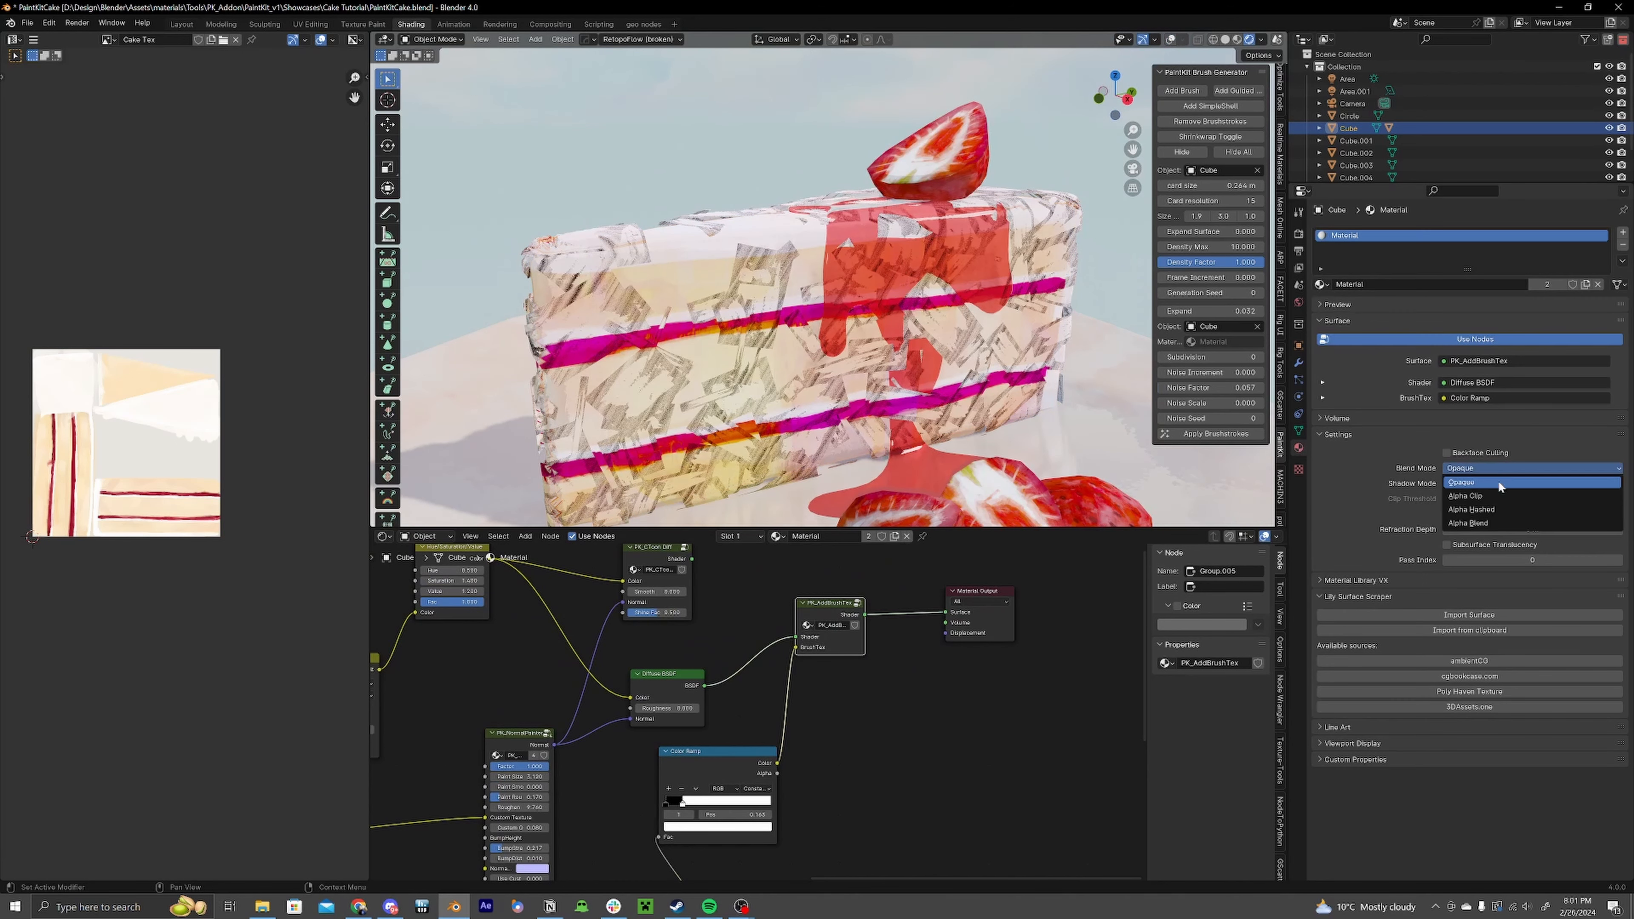
pyautogui.click(1499, 487)
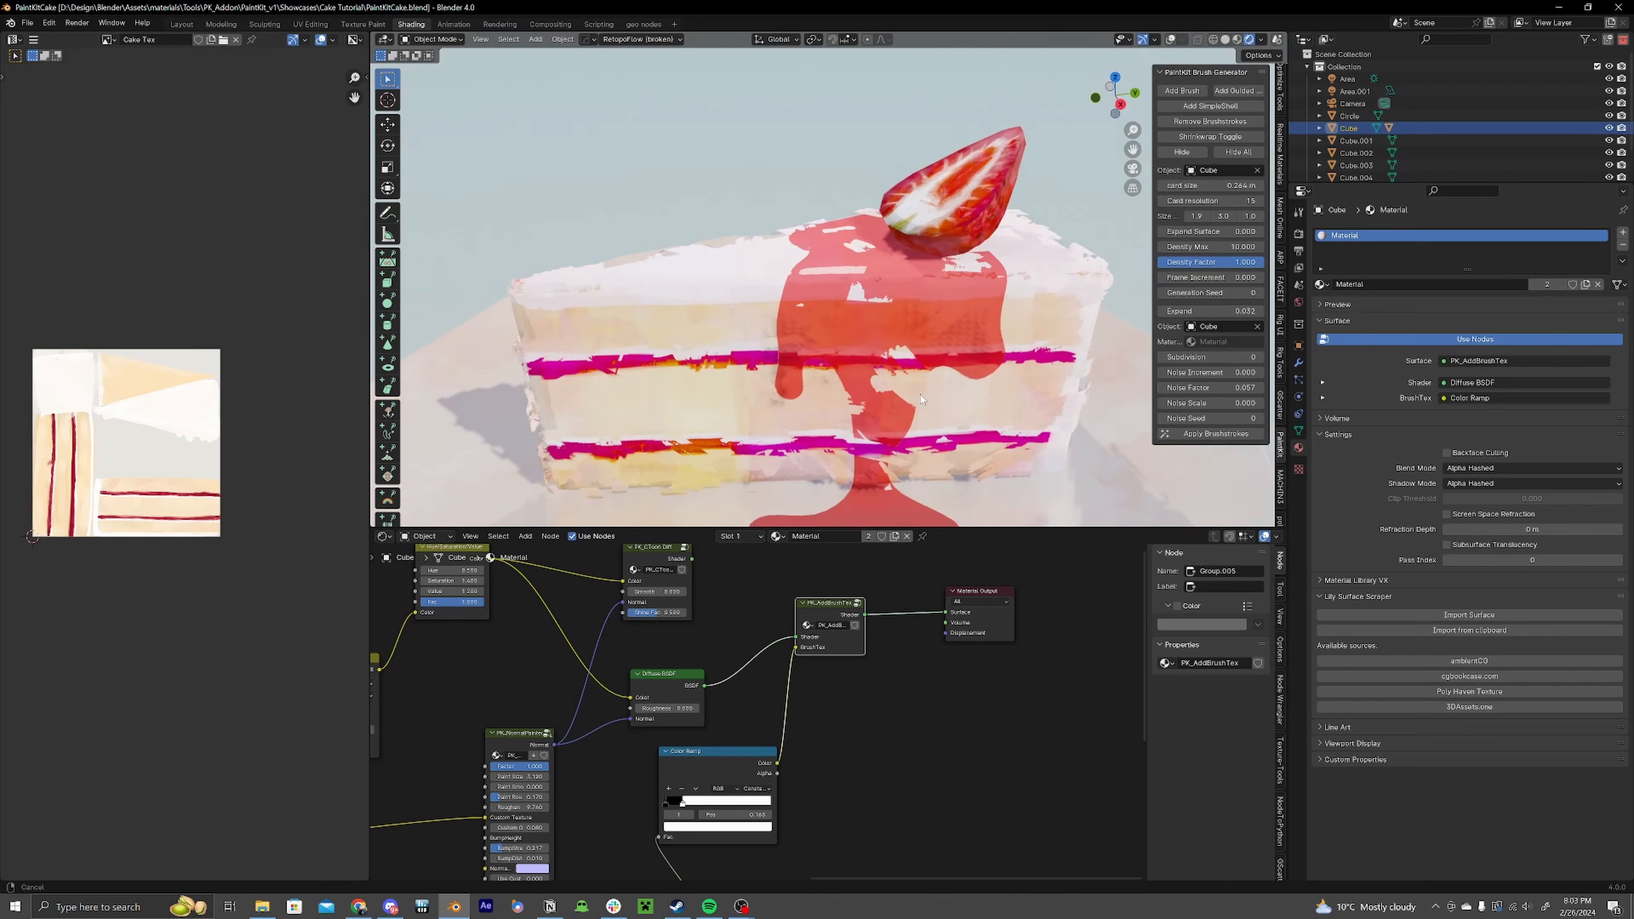
# Step: Add a PK_BackfaceCulling node between PK_AddBrushTex and the Material Output
pyautogui.click(879, 674)
pyautogui.moveTo(908, 647); pyautogui.dragTo(853, 663, button='middle')
pyautogui.moveTo(788, 341); pyautogui.dragTo(684, 237, button='middle')
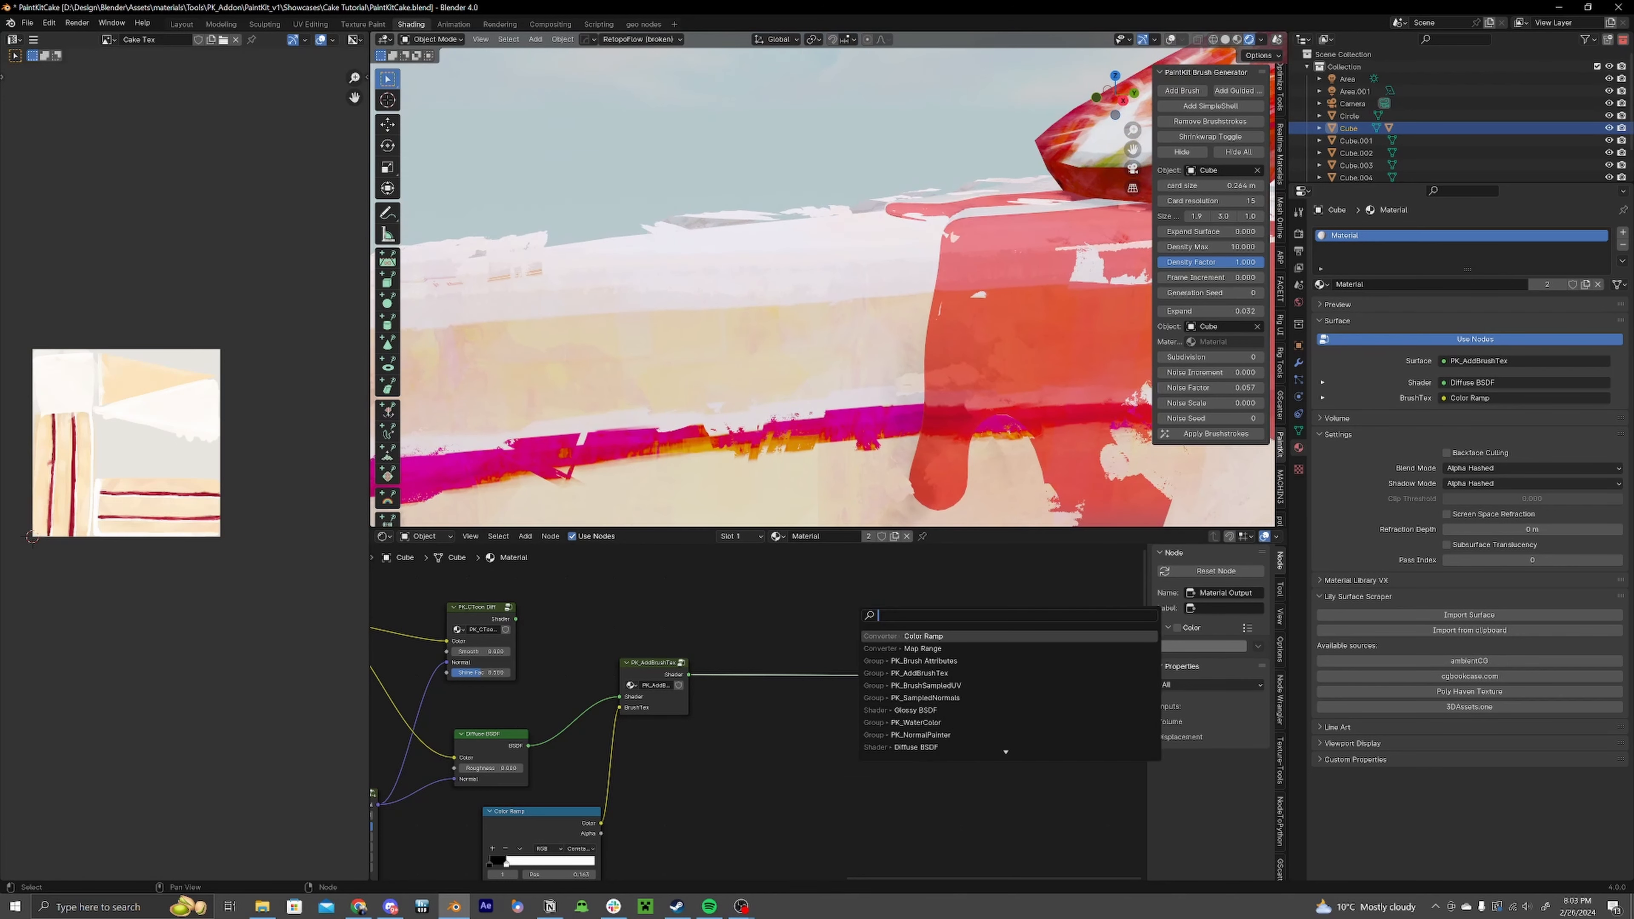
pyautogui.press('Return')
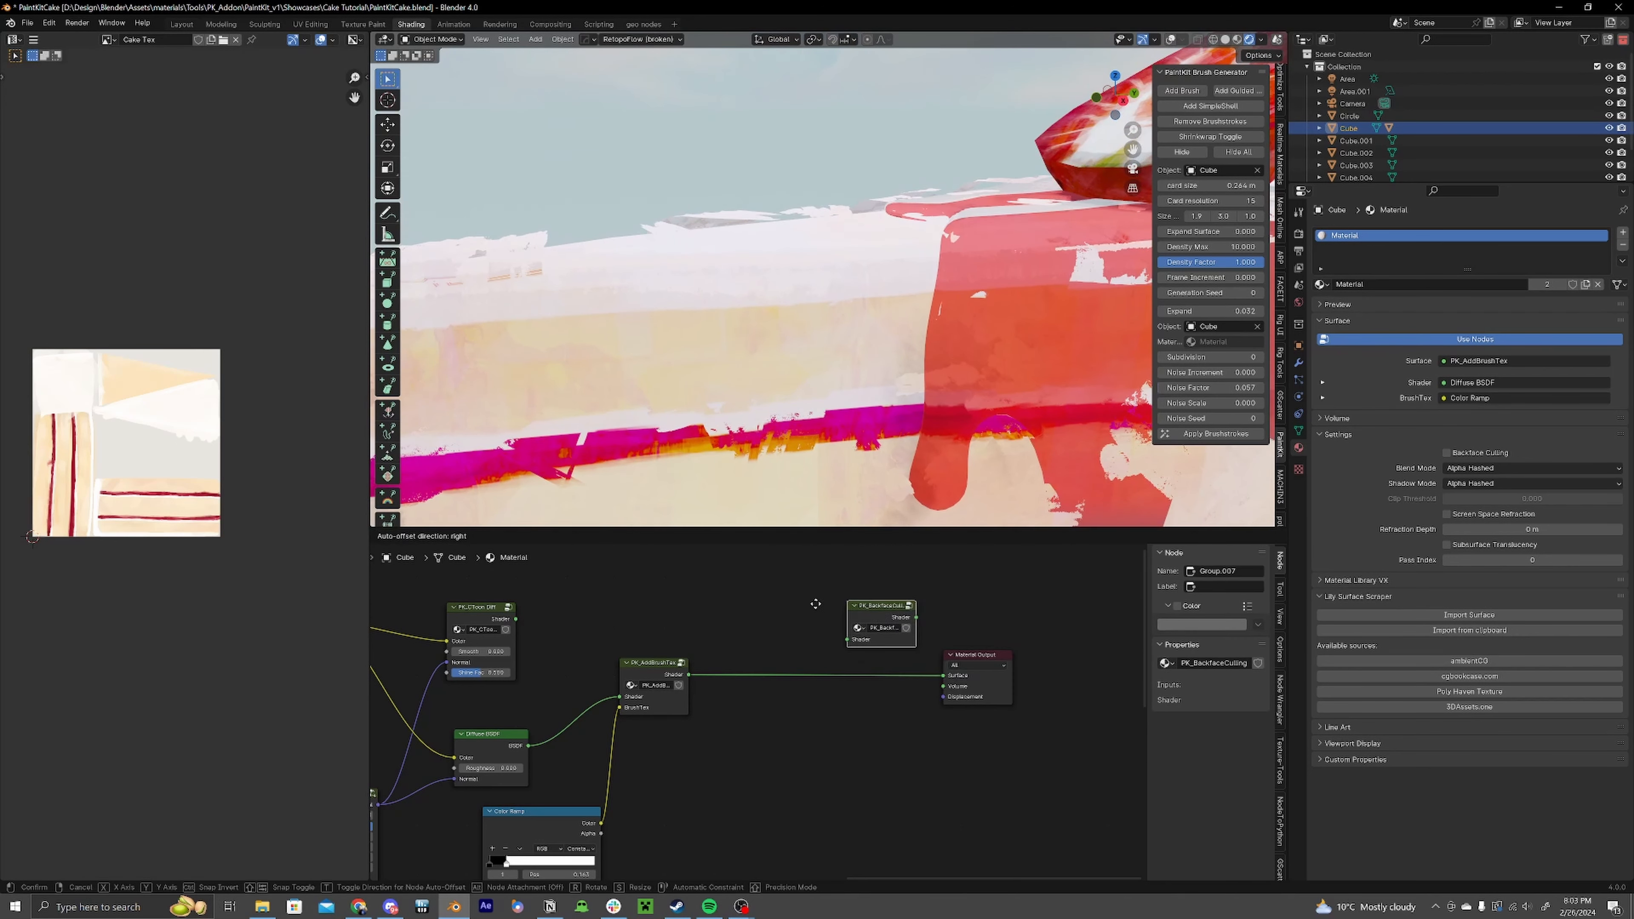
pyautogui.click(762, 661)
pyautogui.moveTo(759, 645); pyautogui.dragTo(854, 659, button='middle')
# Step: Insert a PK_ExcludeShadows node after PK_BackfaceCulling, feeding the Material Output
pyautogui.moveTo(836, 355); pyautogui.dragTo(856, 439, button='middle')
pyautogui.scroll(4, 920, 472)
pyautogui.moveTo(1019, 440); pyautogui.dragTo(823, 377, button='middle')
pyautogui.moveTo(895, 734); pyautogui.dragTo(759, 730, button='middle')
pyautogui.hotkey('shift', 'a')
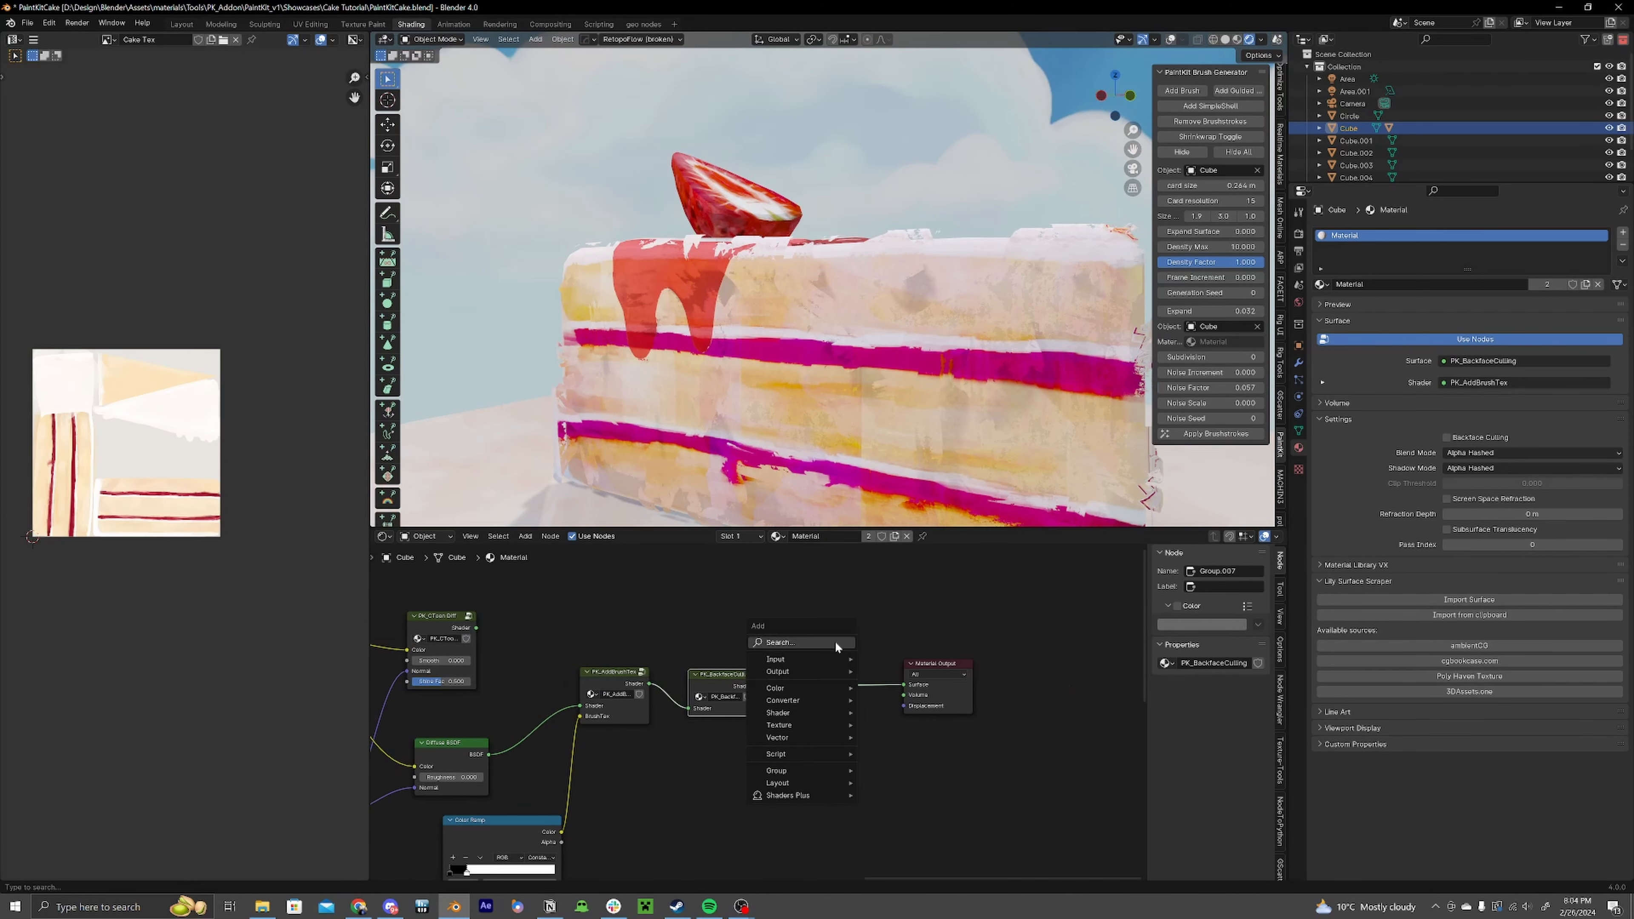
pyautogui.write('ex')
pyautogui.press('Return')
pyautogui.click(797, 658)
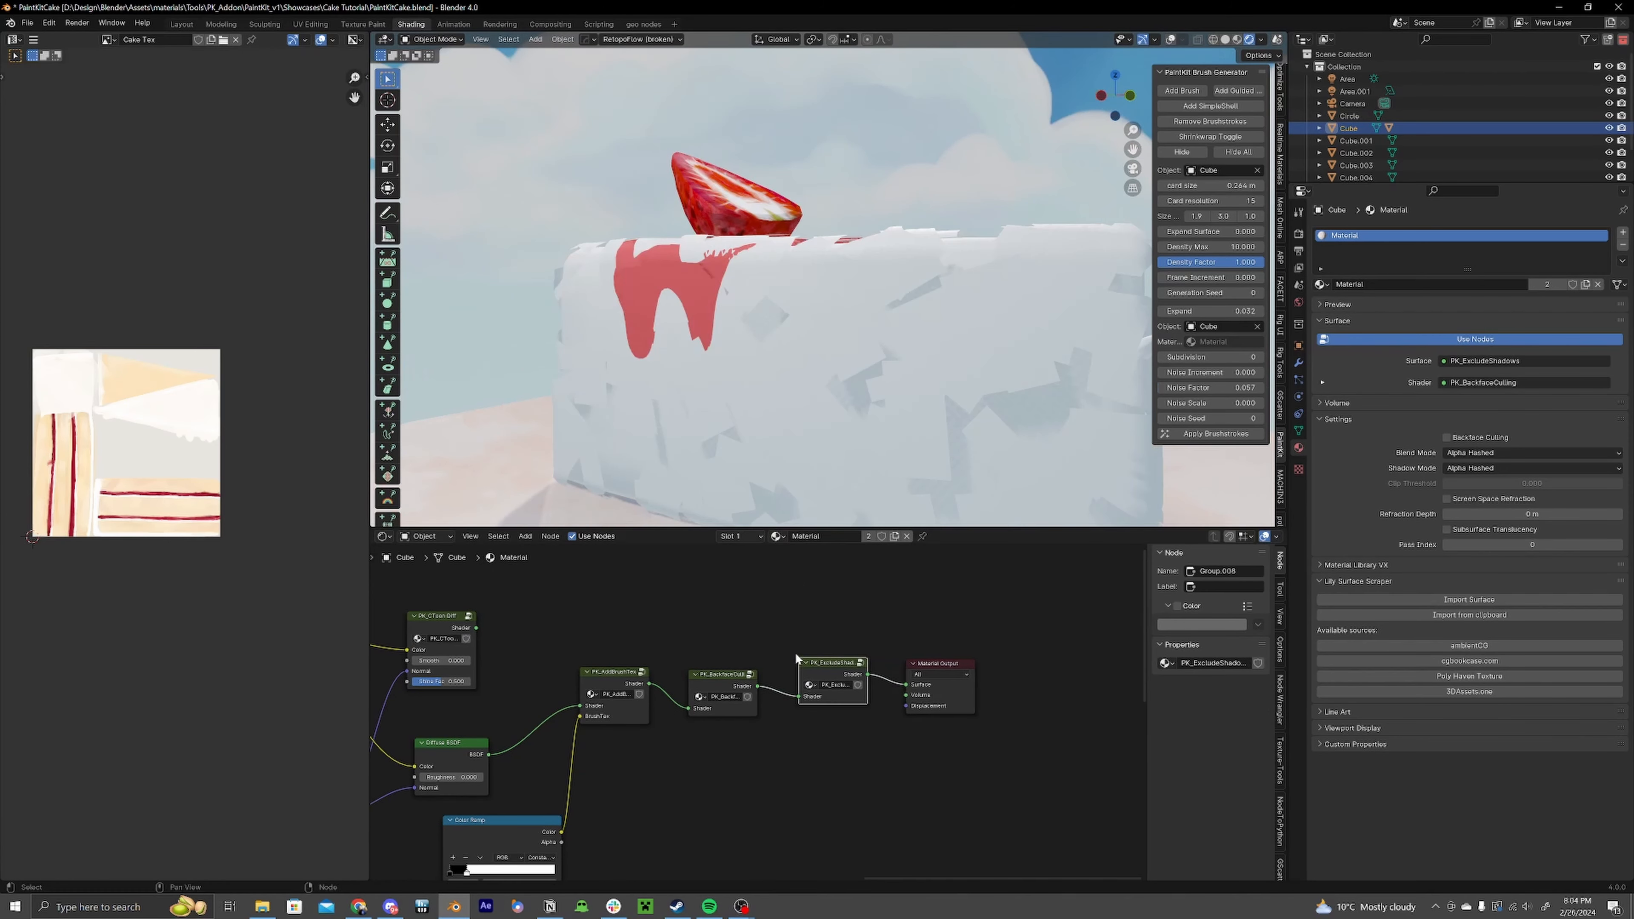
# Step: Select the sauce and move its vertices with proportional editing to reshape the drip over the cake
pyautogui.moveTo(866, 521); pyautogui.dragTo(939, 415, button='middle')
pyautogui.scroll(4, 1000, 418)
pyautogui.scroll(-4, 978, 440)
pyautogui.scroll(4, 810, 315)
pyautogui.click(762, 297)
pyautogui.moveTo(762, 297); pyautogui.dragTo(972, 258, button='middle')
pyautogui.moveTo(788, 329); pyautogui.dragTo(965, 341, button='middle')
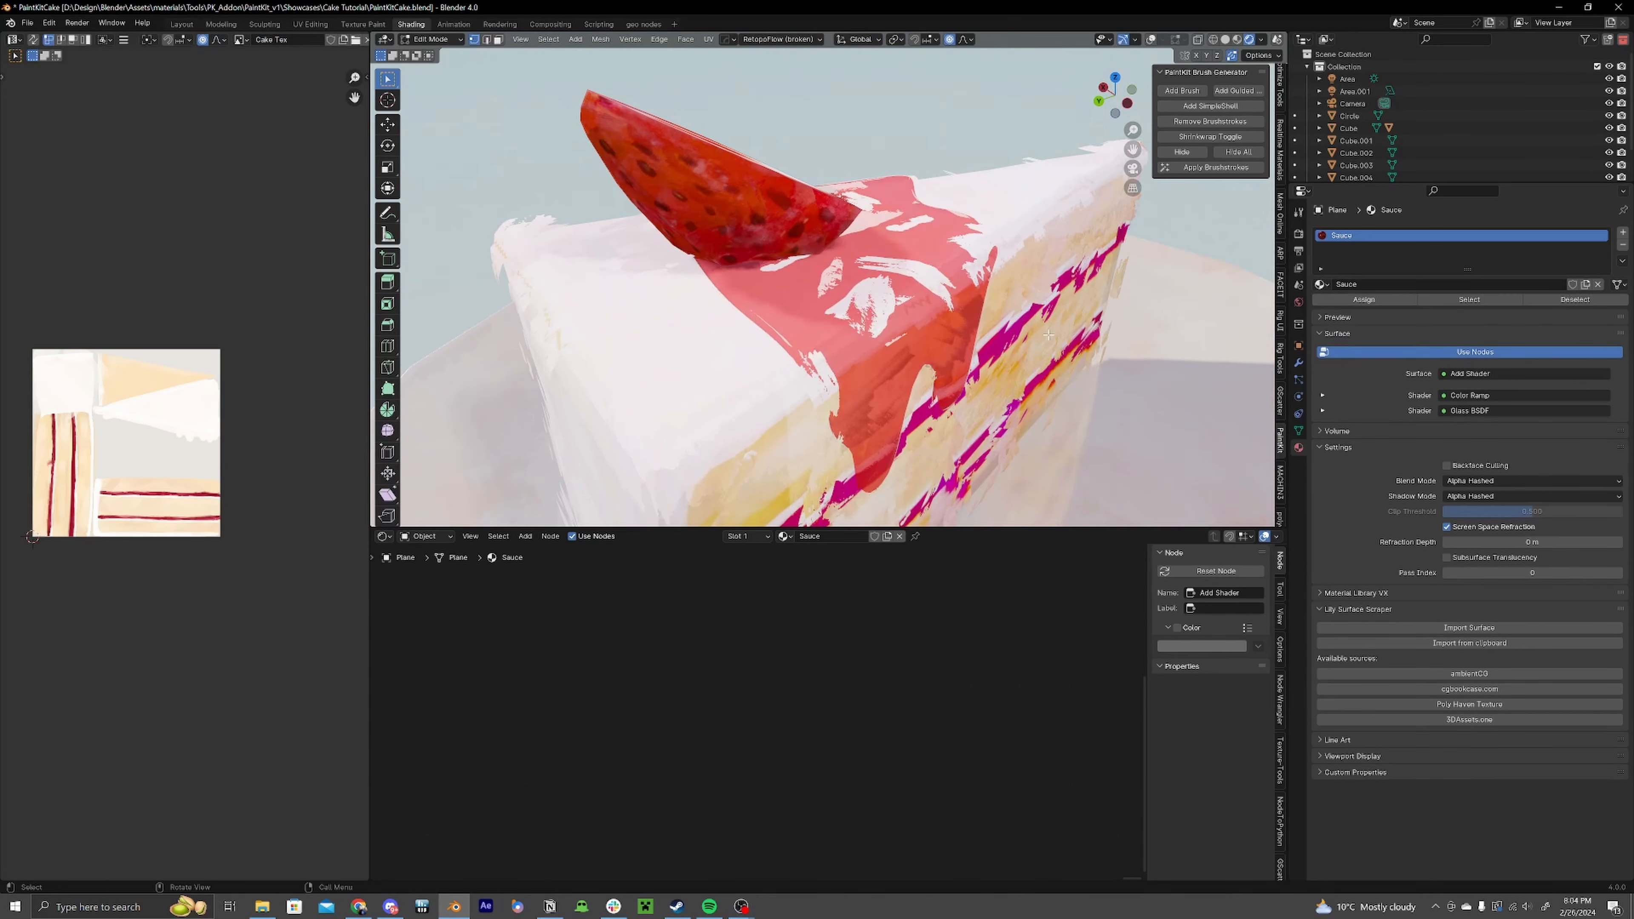
pyautogui.press('Tab')
pyautogui.press('g')
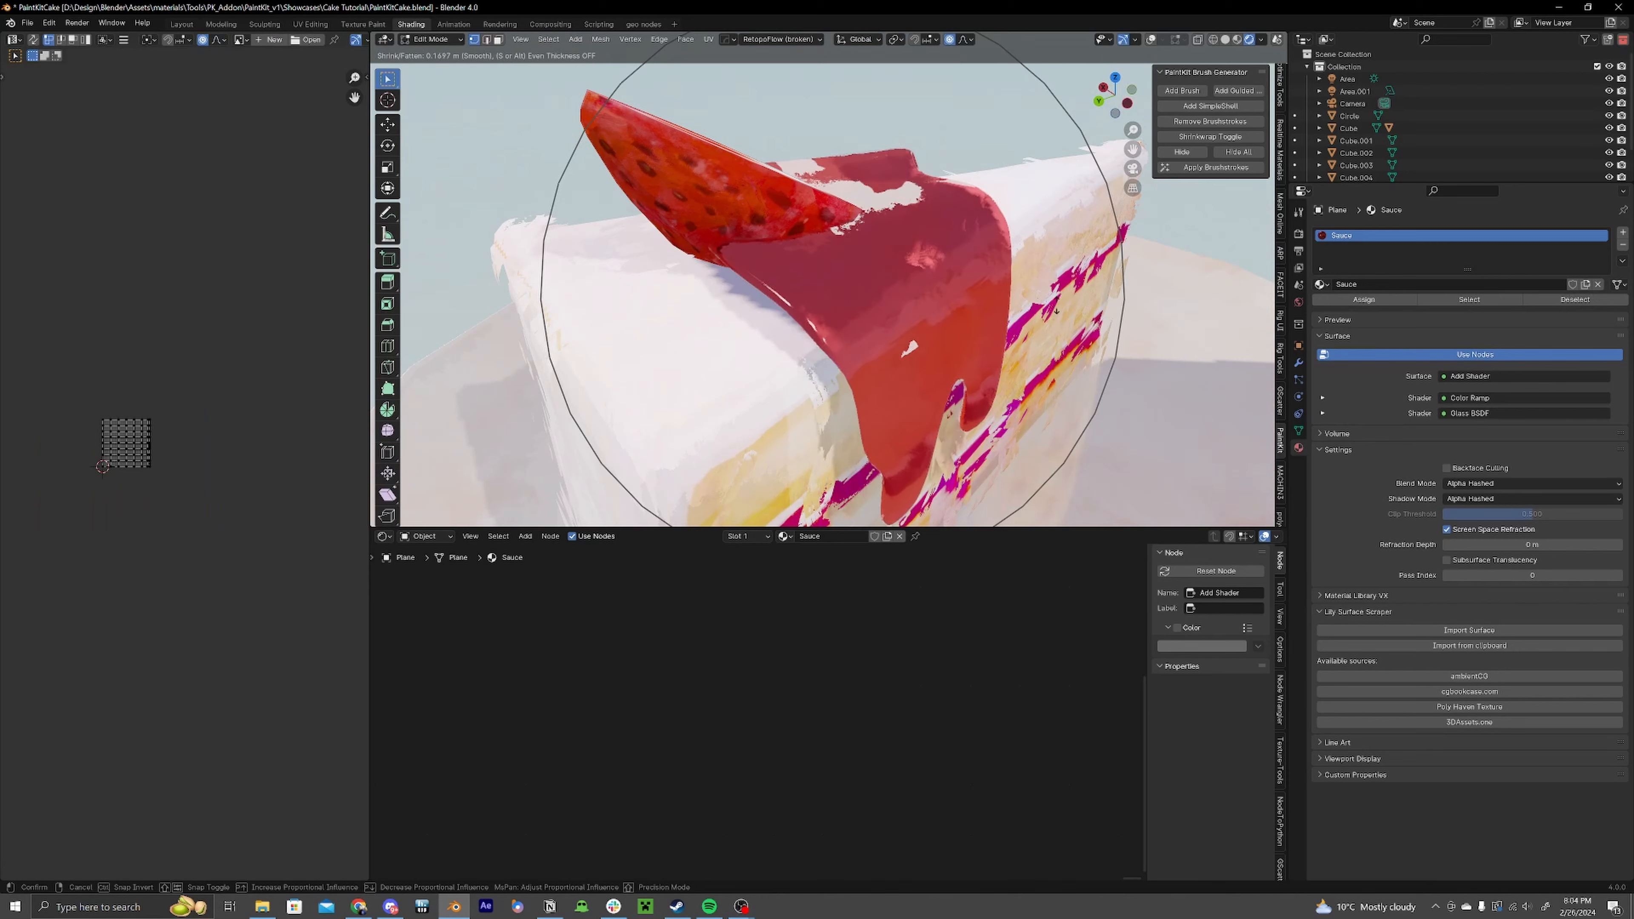
pyautogui.click(1062, 332)
pyautogui.moveTo(1062, 332); pyautogui.dragTo(849, 348, button='middle')
pyautogui.moveTo(1135, 371); pyautogui.dragTo(993, 352, button='middle')
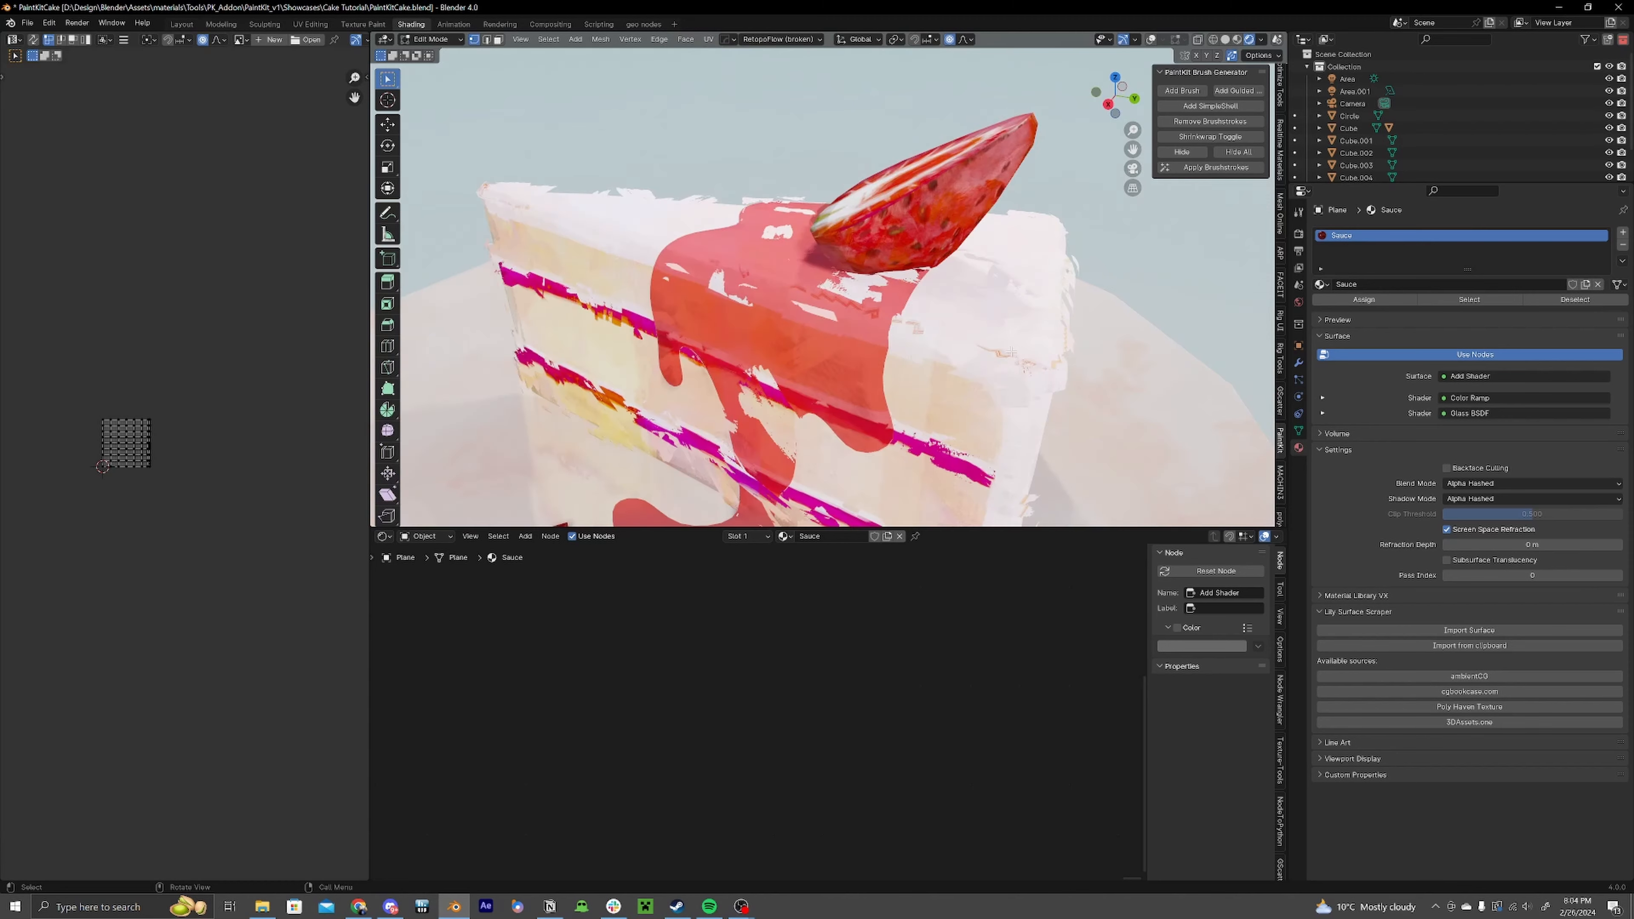
# Step: Shrink/Fatten the sauce mesh slightly and leave Edit Mode
pyautogui.hotkey('alt', 's')
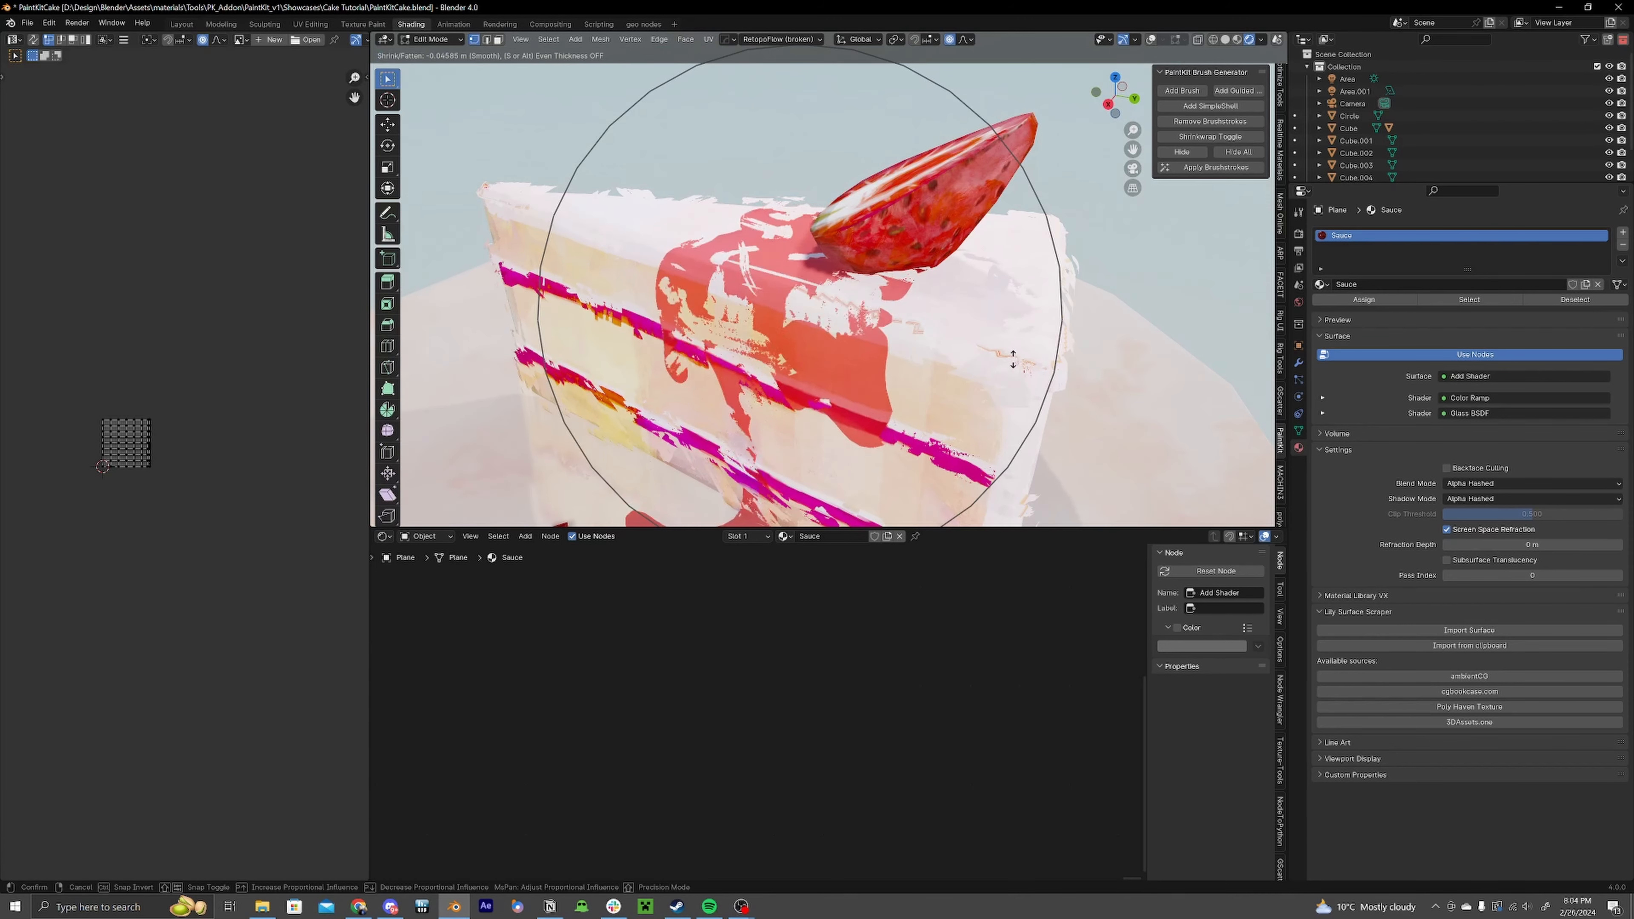
pyautogui.click(1014, 348)
pyautogui.moveTo(1015, 348); pyautogui.dragTo(974, 350, button='middle')
pyautogui.scroll(-4, 1003, 357)
pyautogui.hotkey('alt', 's')
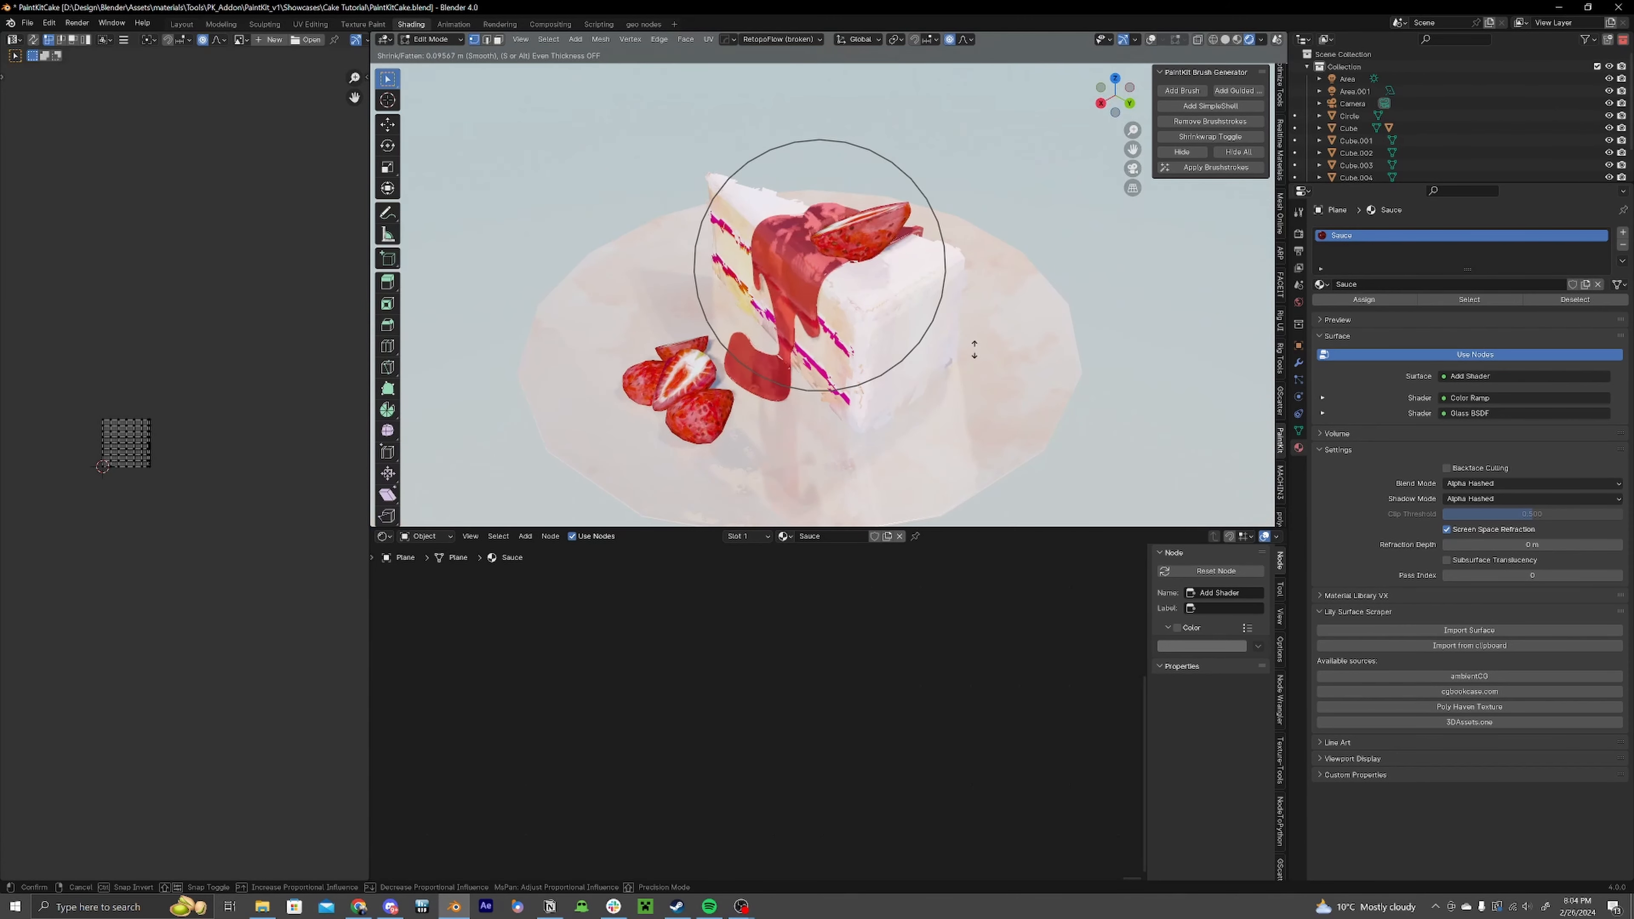
pyautogui.rightClick(972, 350)
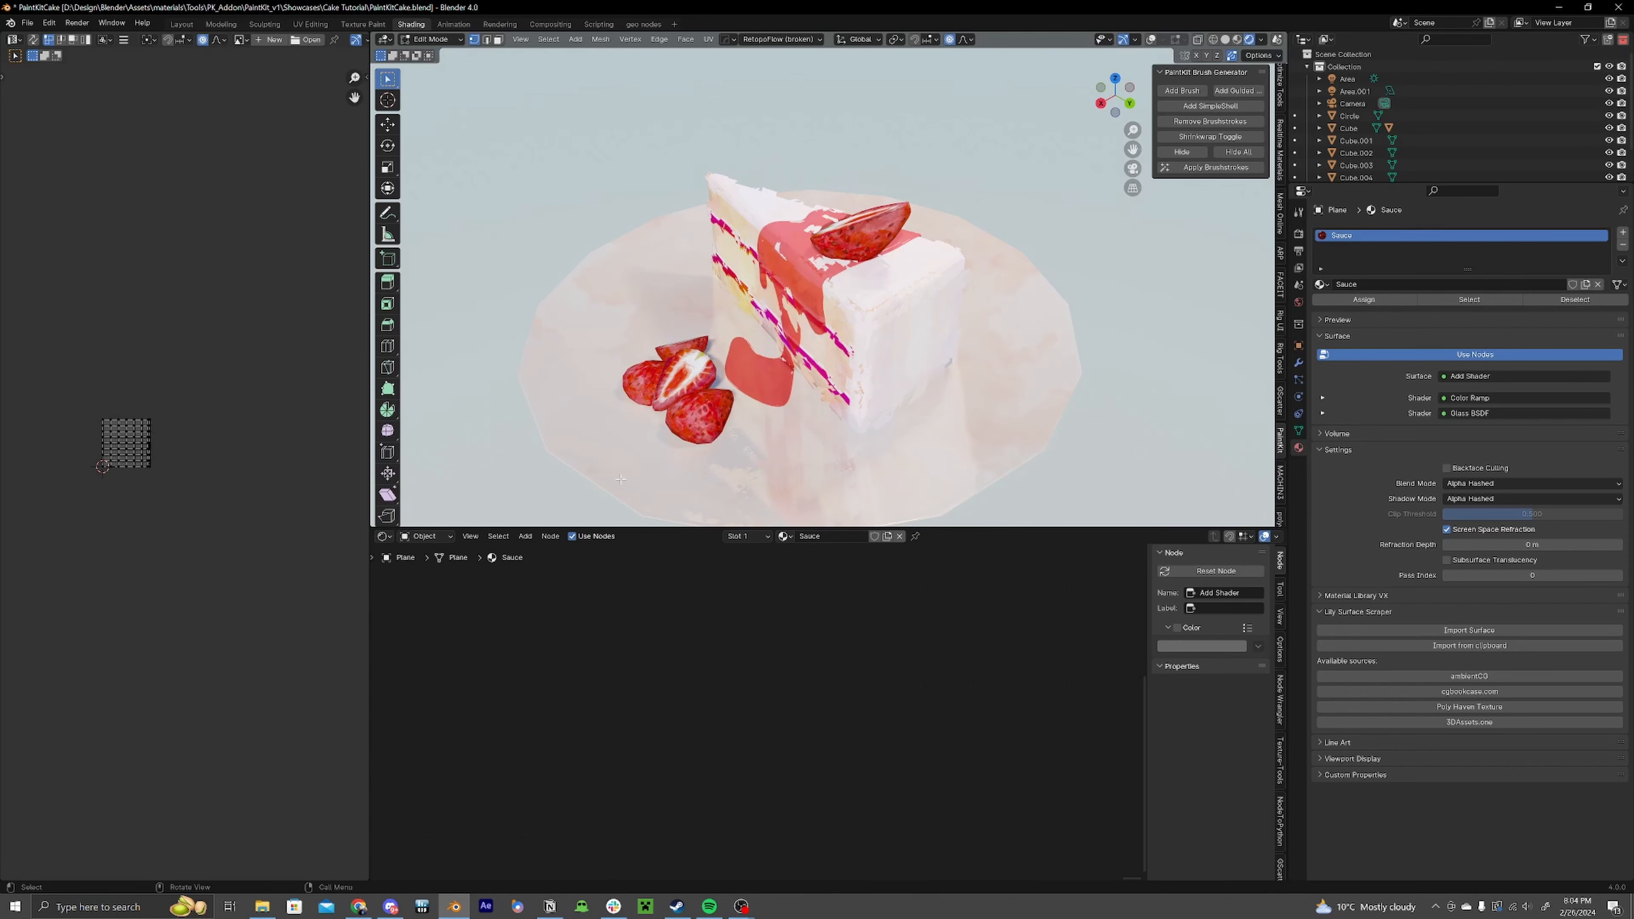
pyautogui.moveTo(621, 479); pyautogui.dragTo(696, 464, button='middle')
pyautogui.scroll(5, 901, 412)
pyautogui.press('Tab')
# Step: Select the cake and apply the brushstrokes with the Brush Generator
pyautogui.click(1090, 301)
pyautogui.scroll(1, 1090, 301)
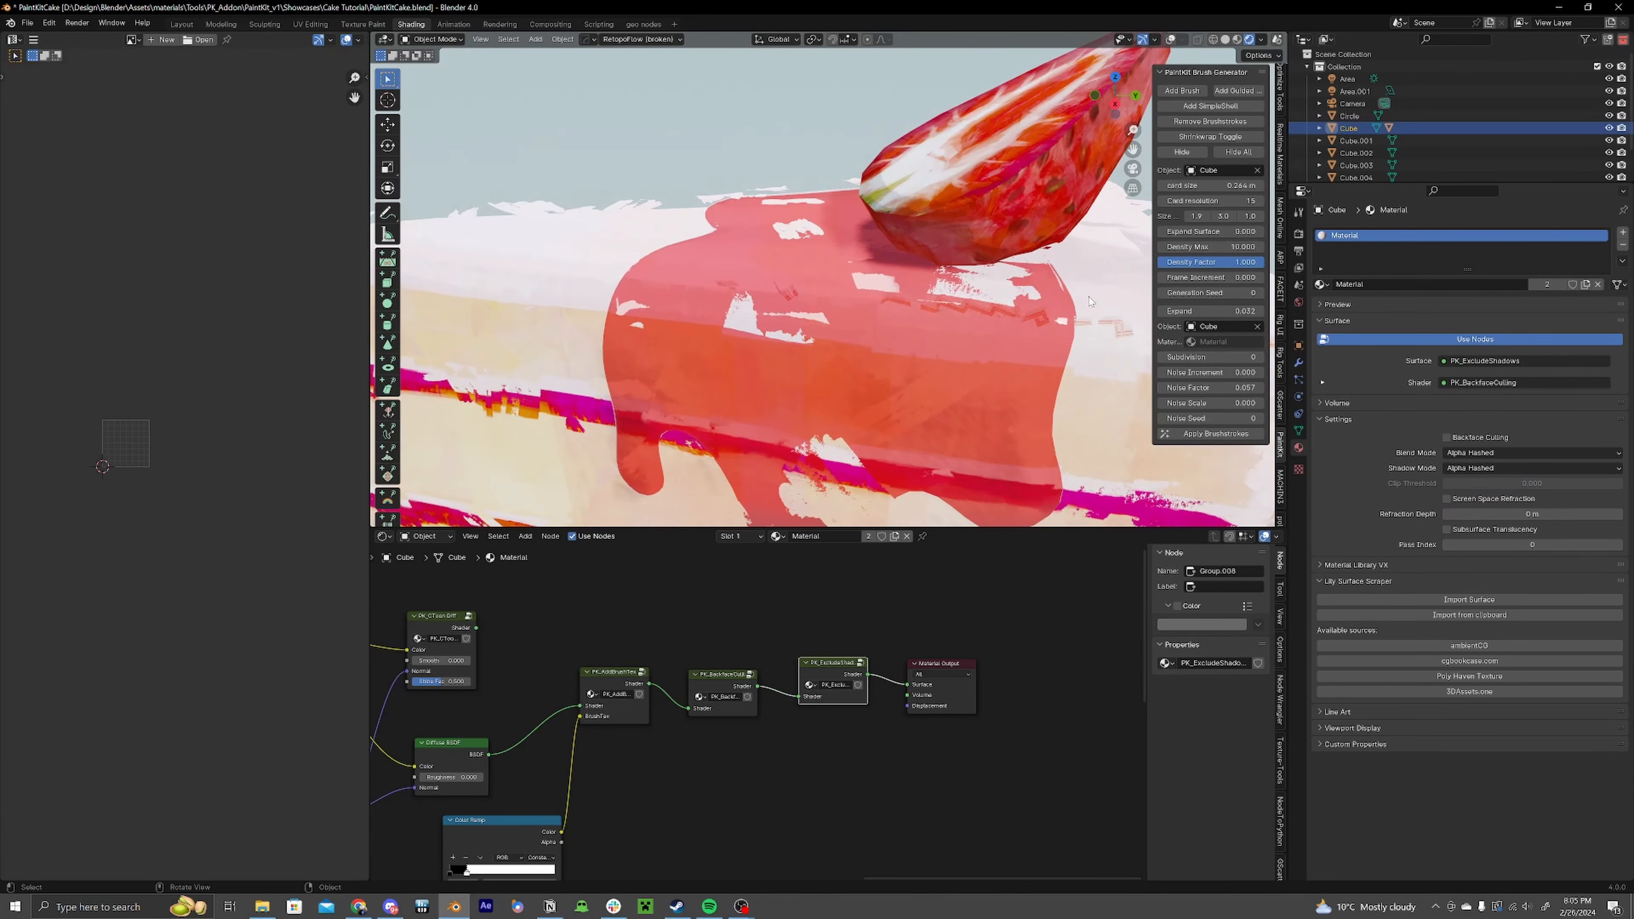
pyautogui.scroll(-5, 1091, 301)
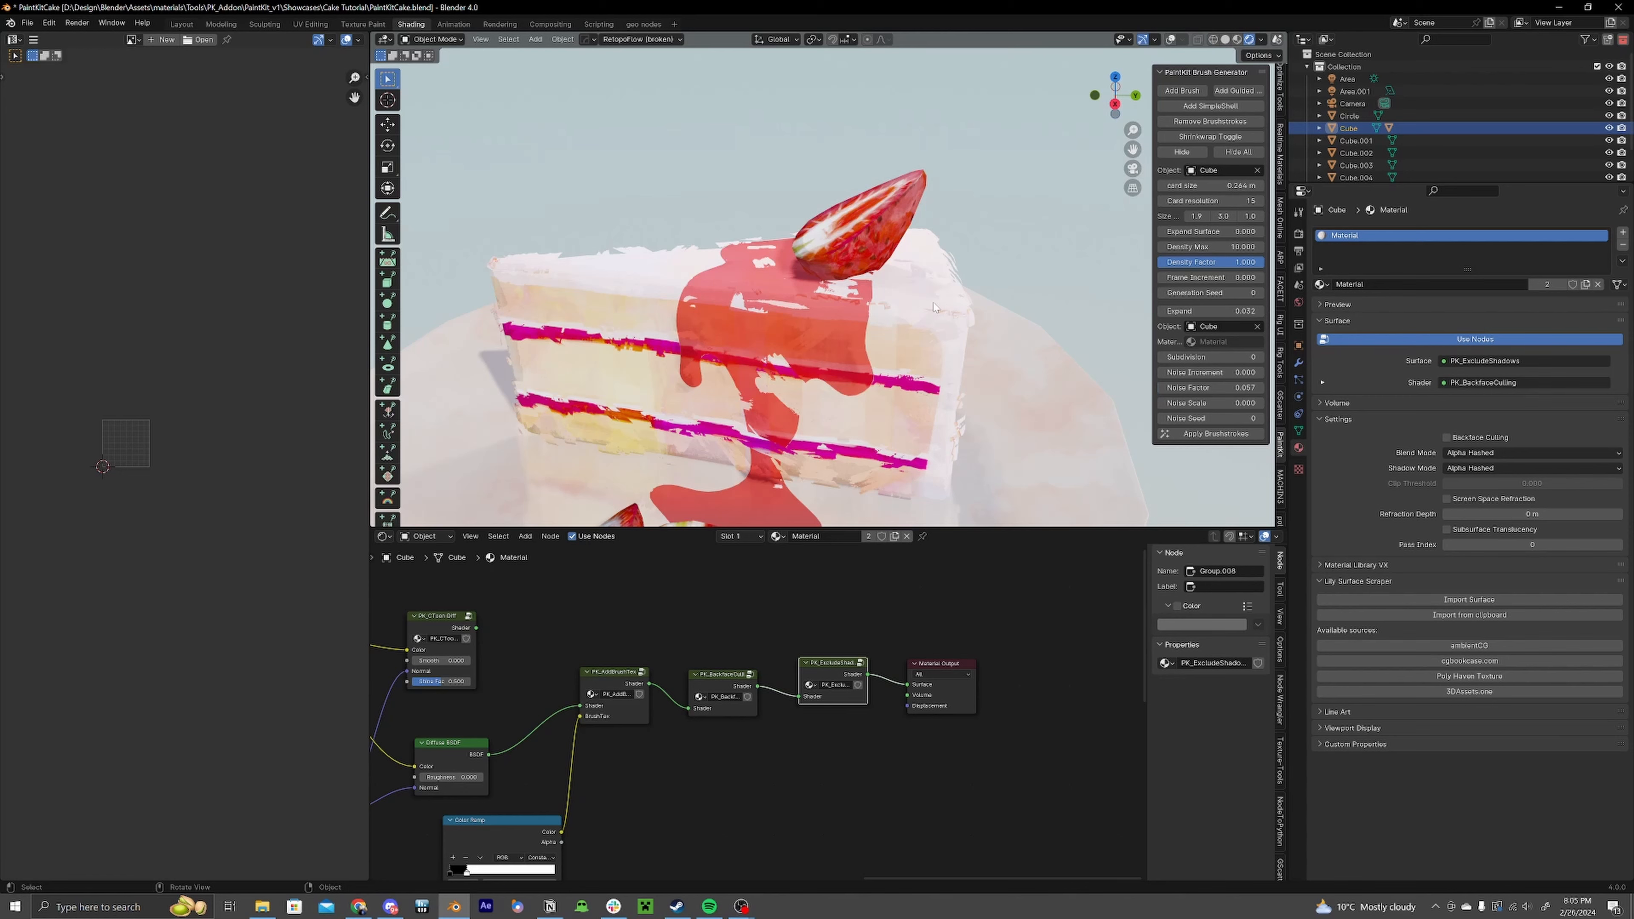
pyautogui.moveTo(908, 330); pyautogui.dragTo(874, 317, button='middle')
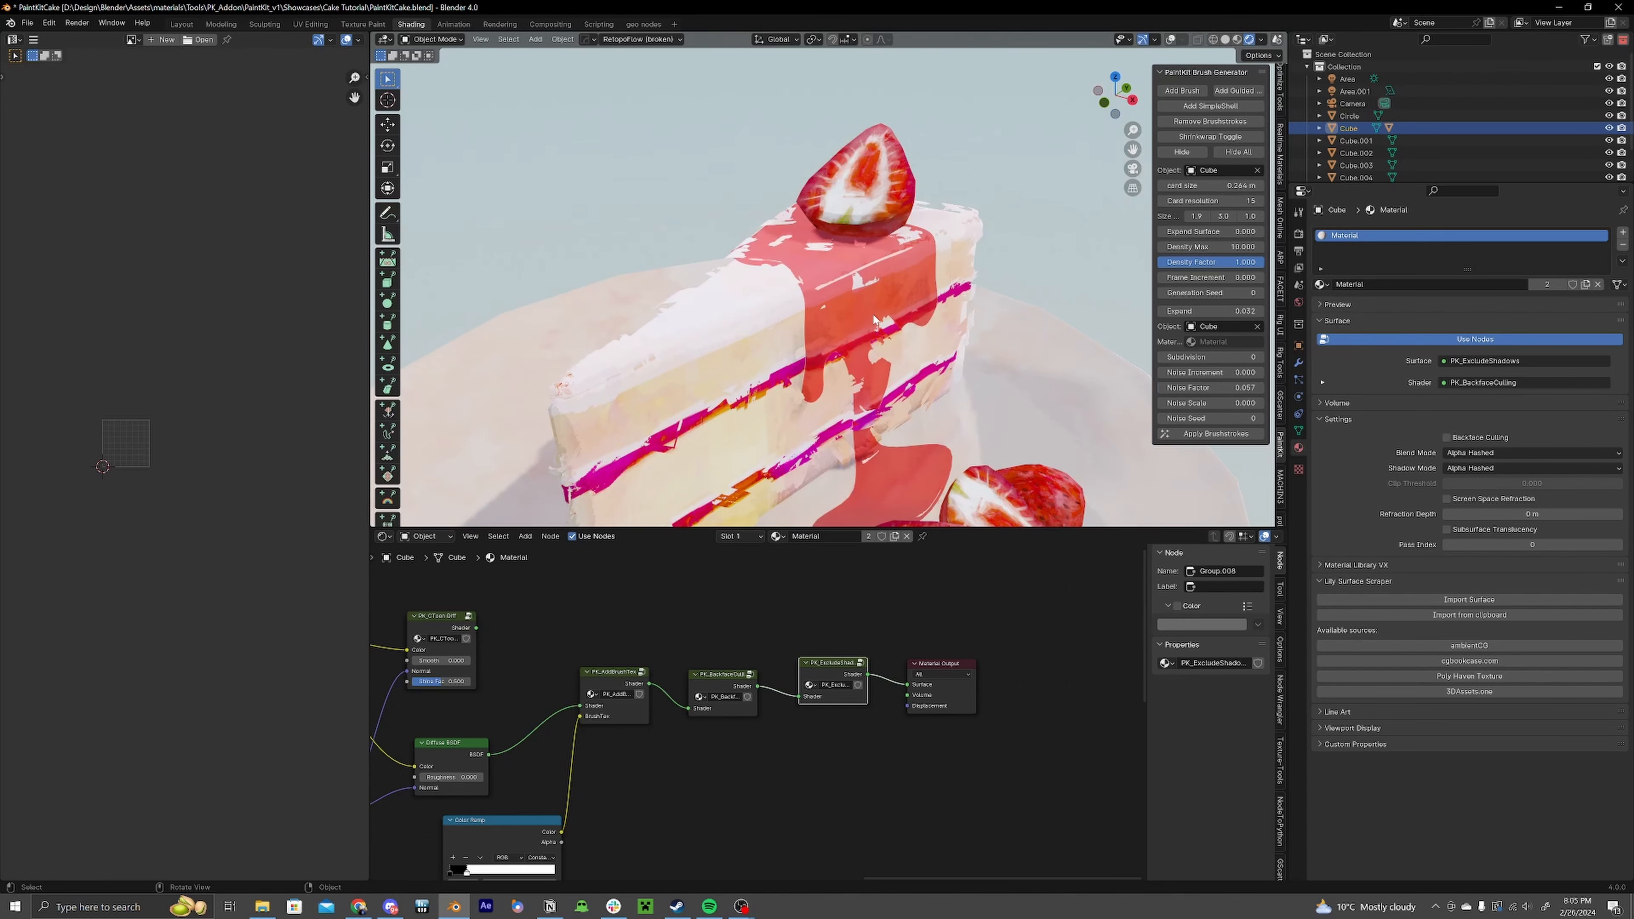
pyautogui.keyDown('shift'); pyautogui.moveTo(922, 407); pyautogui.dragTo(1201, 206, button='middle'); pyautogui.keyUp('shift')
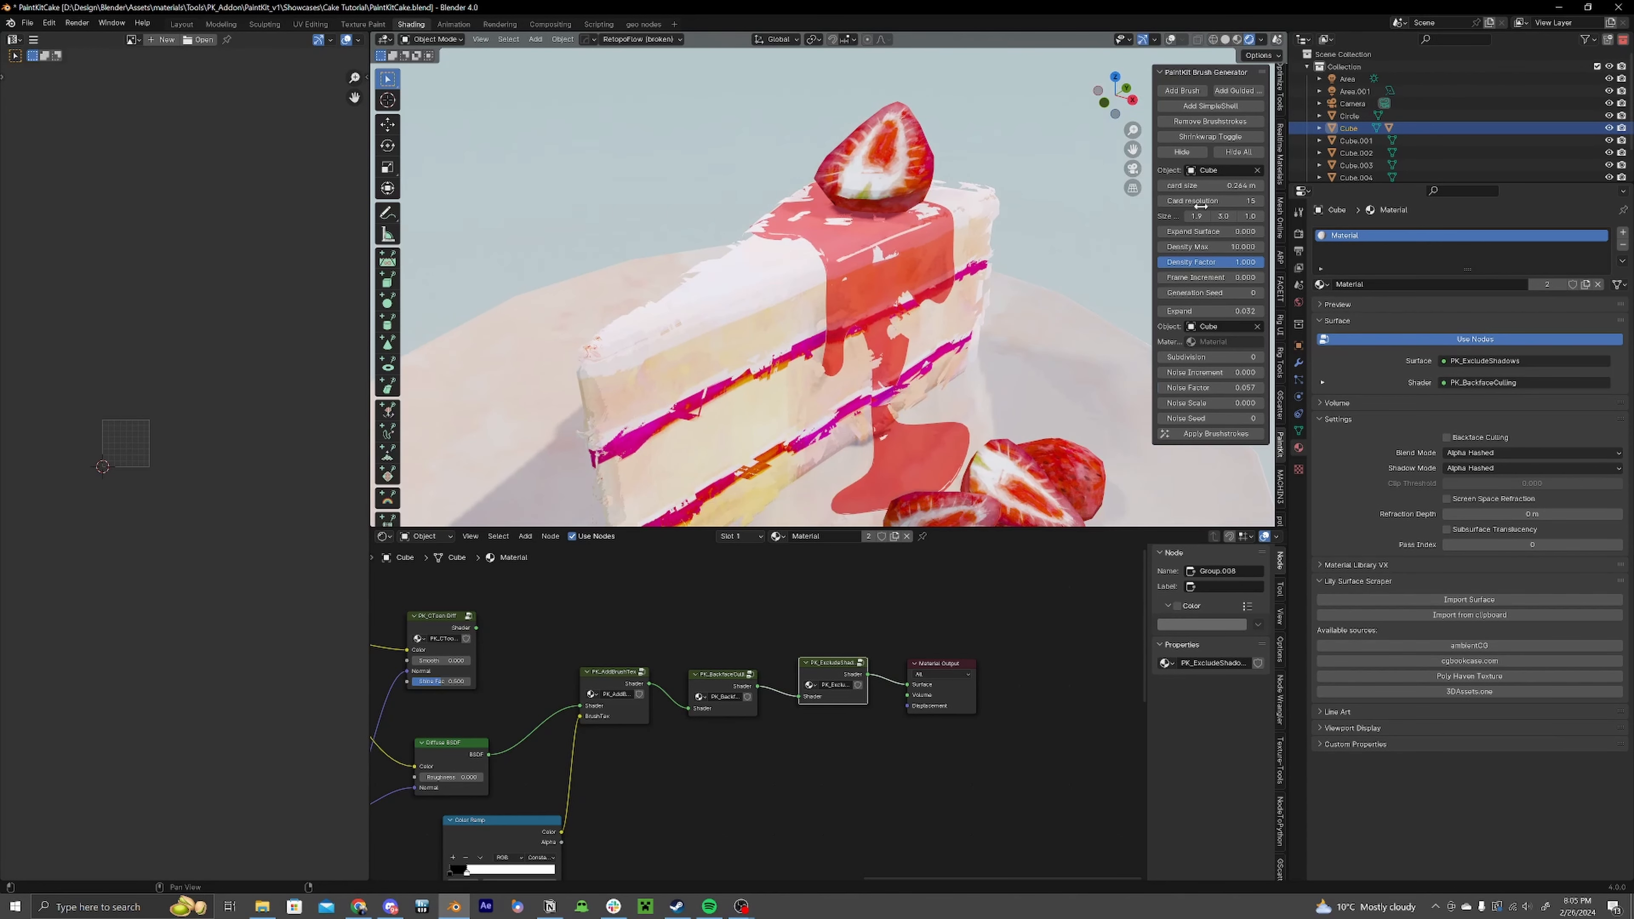
pyautogui.moveTo(1017, 311)
pyautogui.mouseDown(button='middle')
pyautogui.moveTo(979, 416)
pyautogui.moveTo(937, 362)
pyautogui.moveTo(1094, 379)
pyautogui.mouseUp(button='middle')
pyautogui.scroll(-4, 938, 361)
pyautogui.scroll(4, 938, 362)
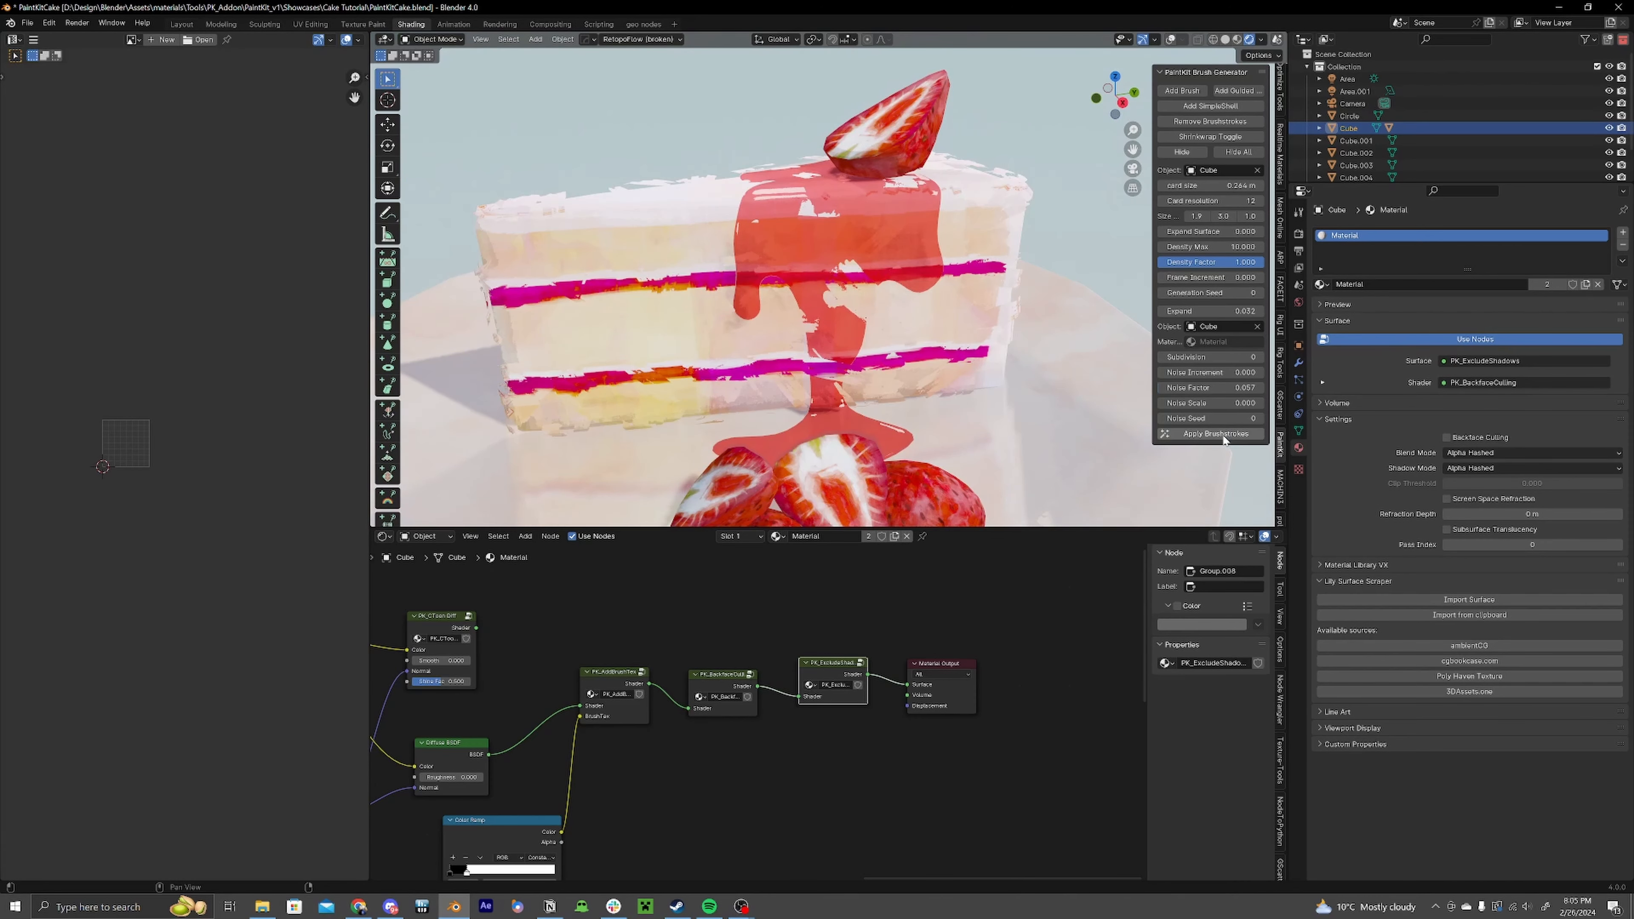
pyautogui.click(1224, 435)
# Step: Inspect the cake's vertex groups in the Object Data properties
pyautogui.moveTo(1092, 296); pyautogui.dragTo(1241, 336, button='middle')
pyautogui.click(1300, 432)
pyautogui.moveTo(1142, 322); pyautogui.dragTo(894, 295, button='middle')
pyautogui.press('Tab')
pyautogui.moveTo(1003, 296)
pyautogui.mouseDown(button='middle')
pyautogui.moveTo(916, 303)
pyautogui.moveTo(1038, 304)
pyautogui.moveTo(1102, 336)
pyautogui.moveTo(997, 300)
pyautogui.mouseUp(button='middle')
pyautogui.press('g')
pyautogui.rightClick(952, 276)
pyautogui.press('Tab')
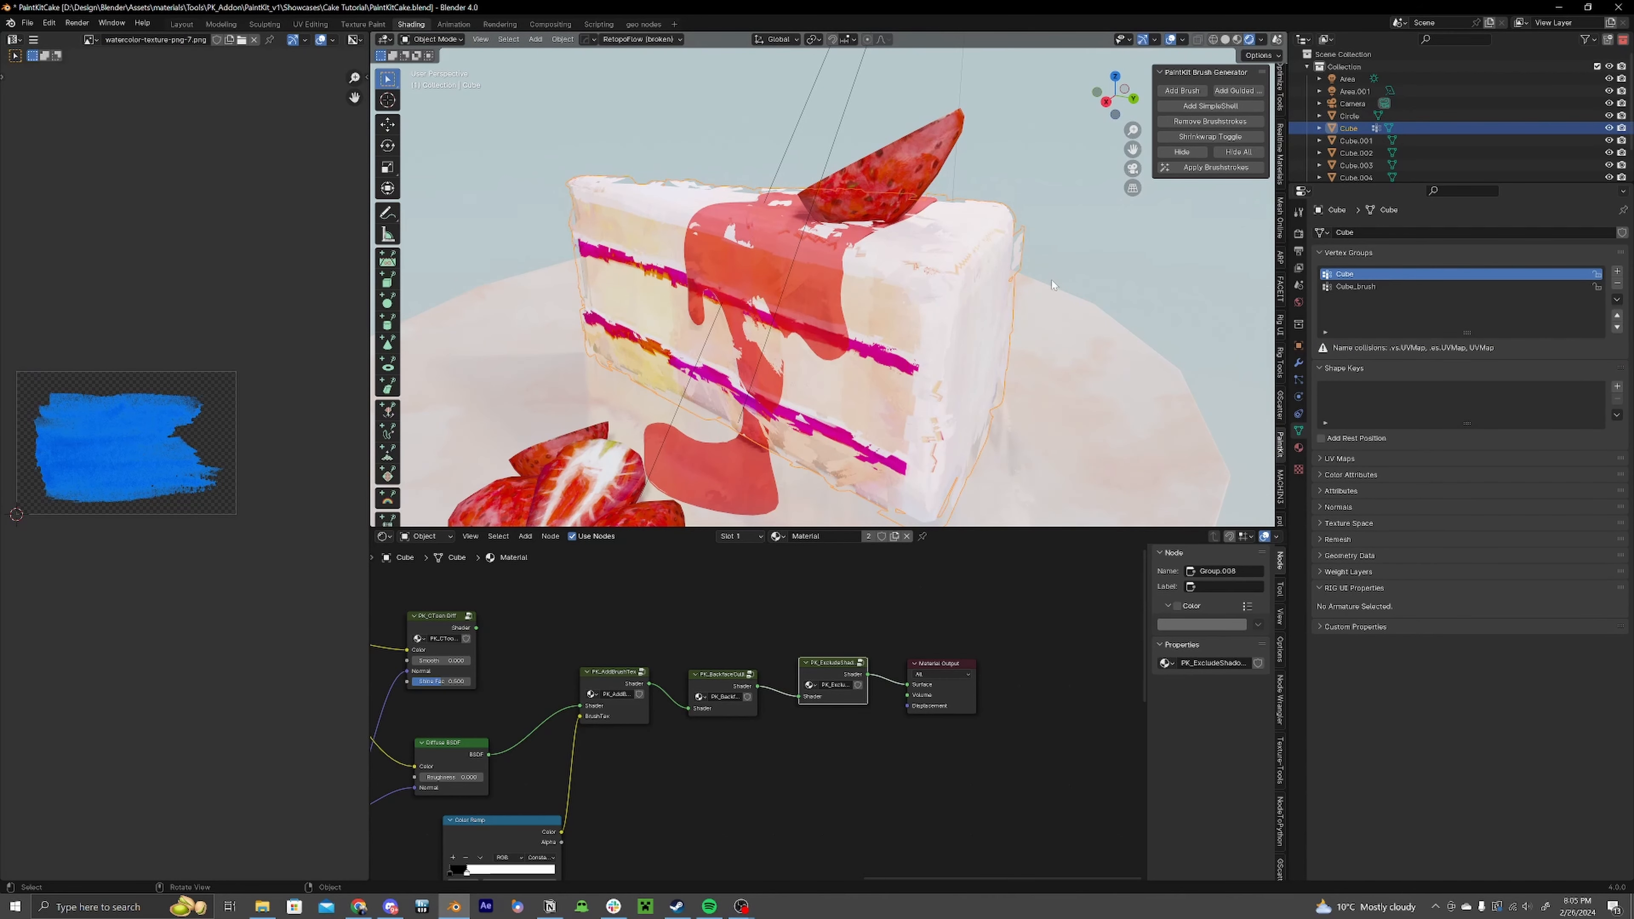
# Step: Select the Cube_brush vertex group's vertices in Edit Mode
pyautogui.press('Tab')
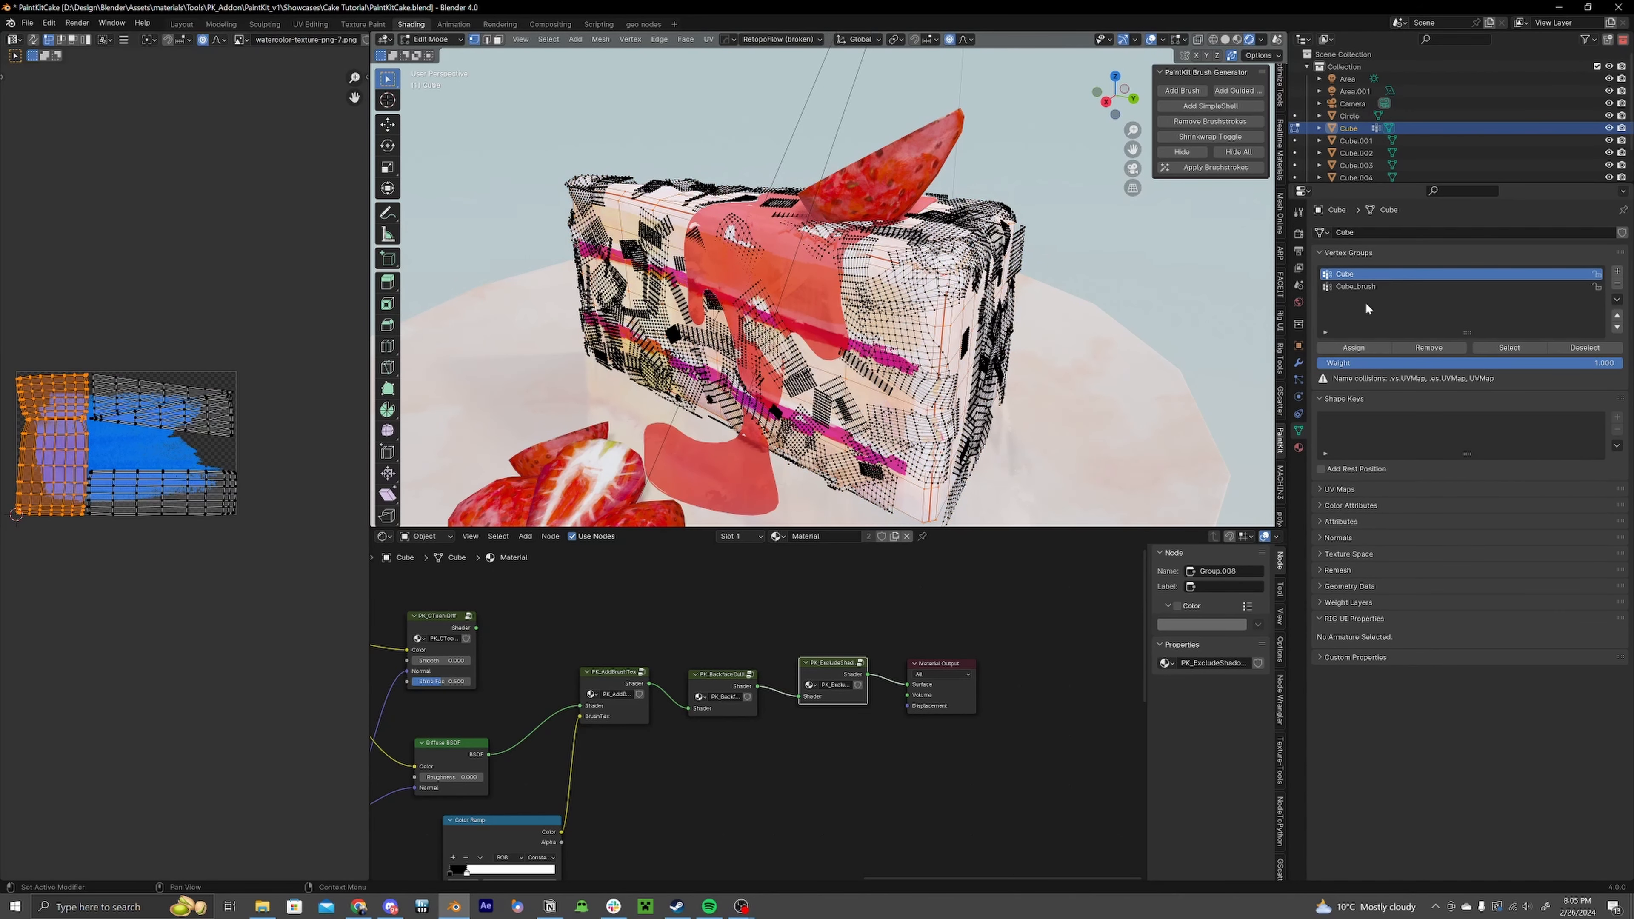
pyautogui.click(1509, 348)
pyautogui.moveTo(1253, 321); pyautogui.dragTo(1317, 305, button='middle')
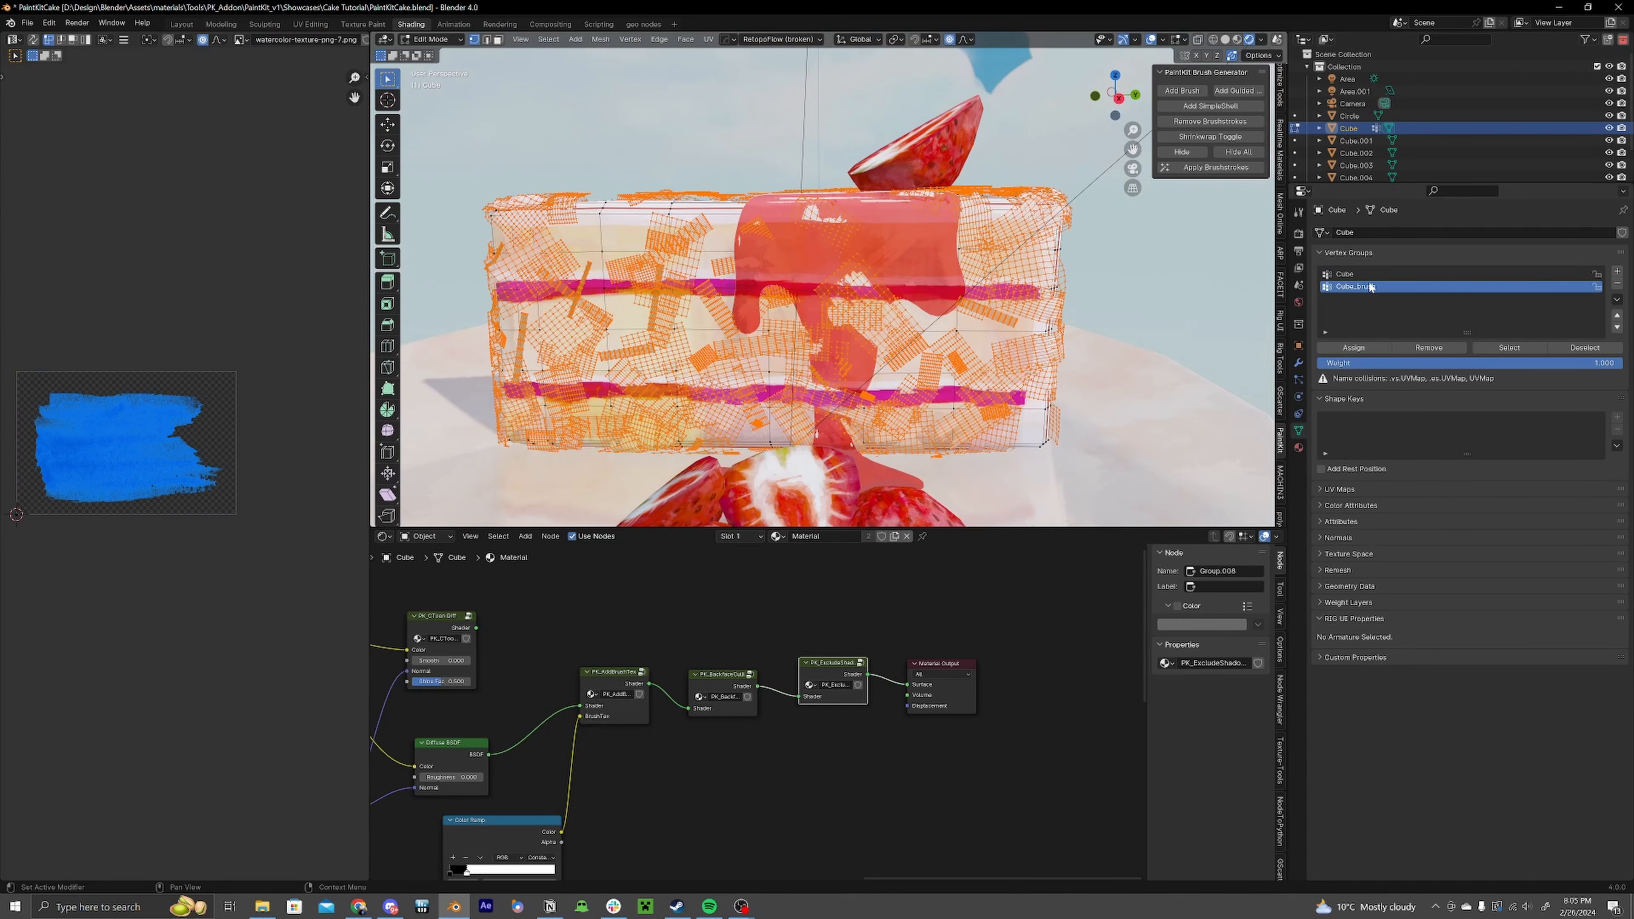
pyautogui.press('Tab')
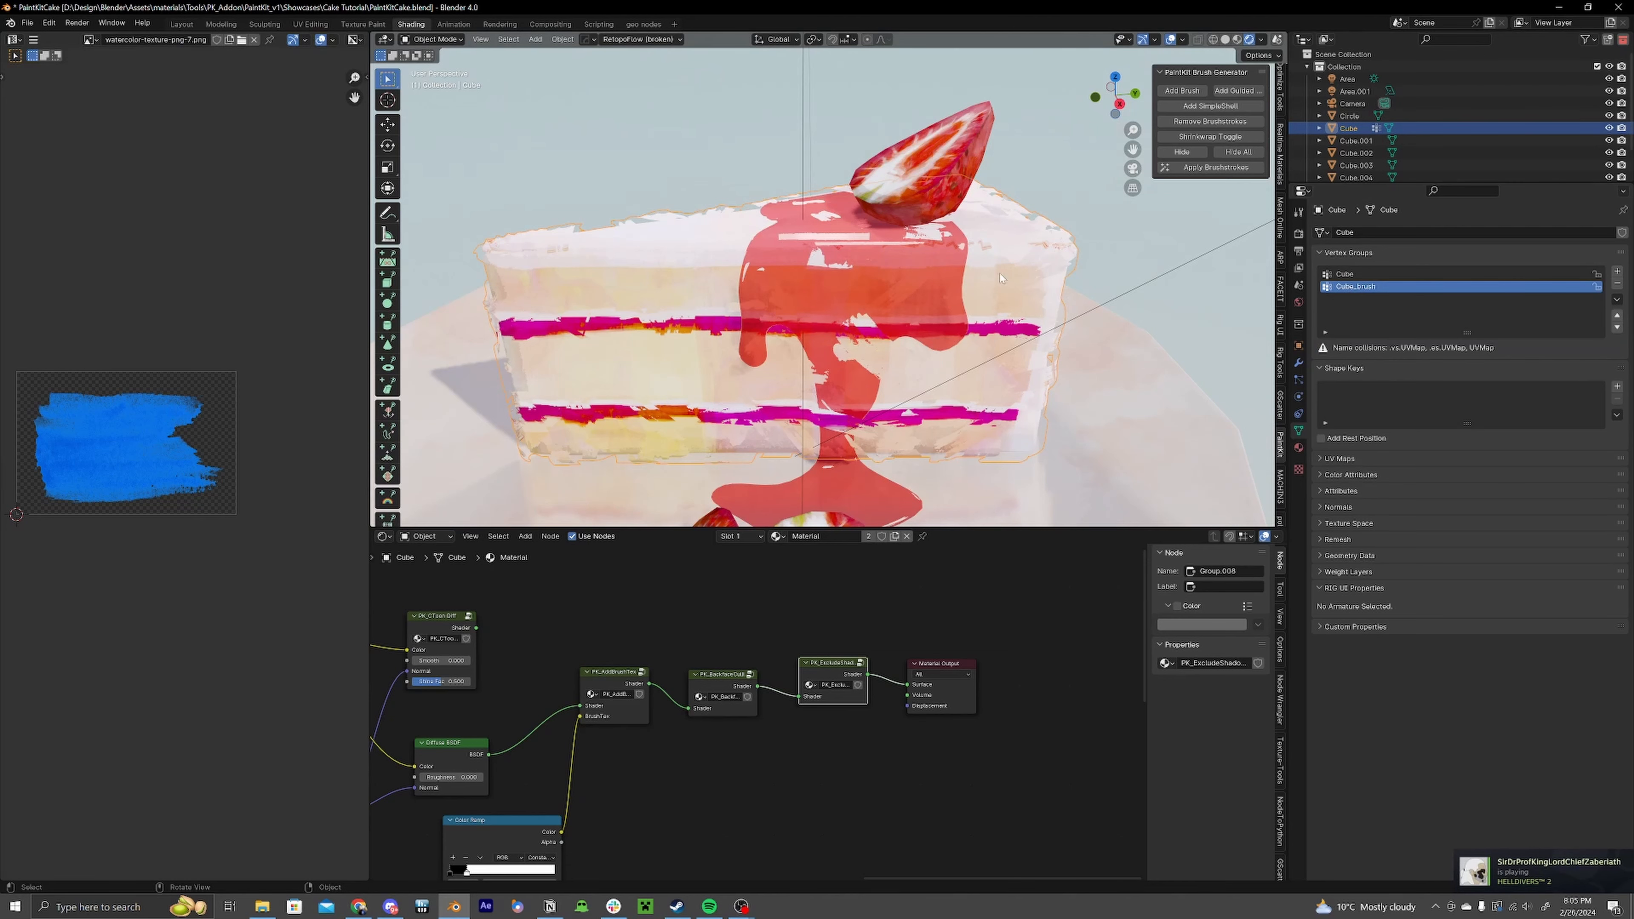
# Step: Switch the viewport to solid shading
pyautogui.press('Tab')
pyautogui.moveTo(1028, 294)
pyautogui.mouseDown(button='middle')
pyautogui.moveTo(1088, 300)
pyautogui.moveTo(984, 280)
pyautogui.moveTo(1058, 277)
pyautogui.mouseUp(button='middle')
pyautogui.click(1225, 40)
pyautogui.press('Tab')
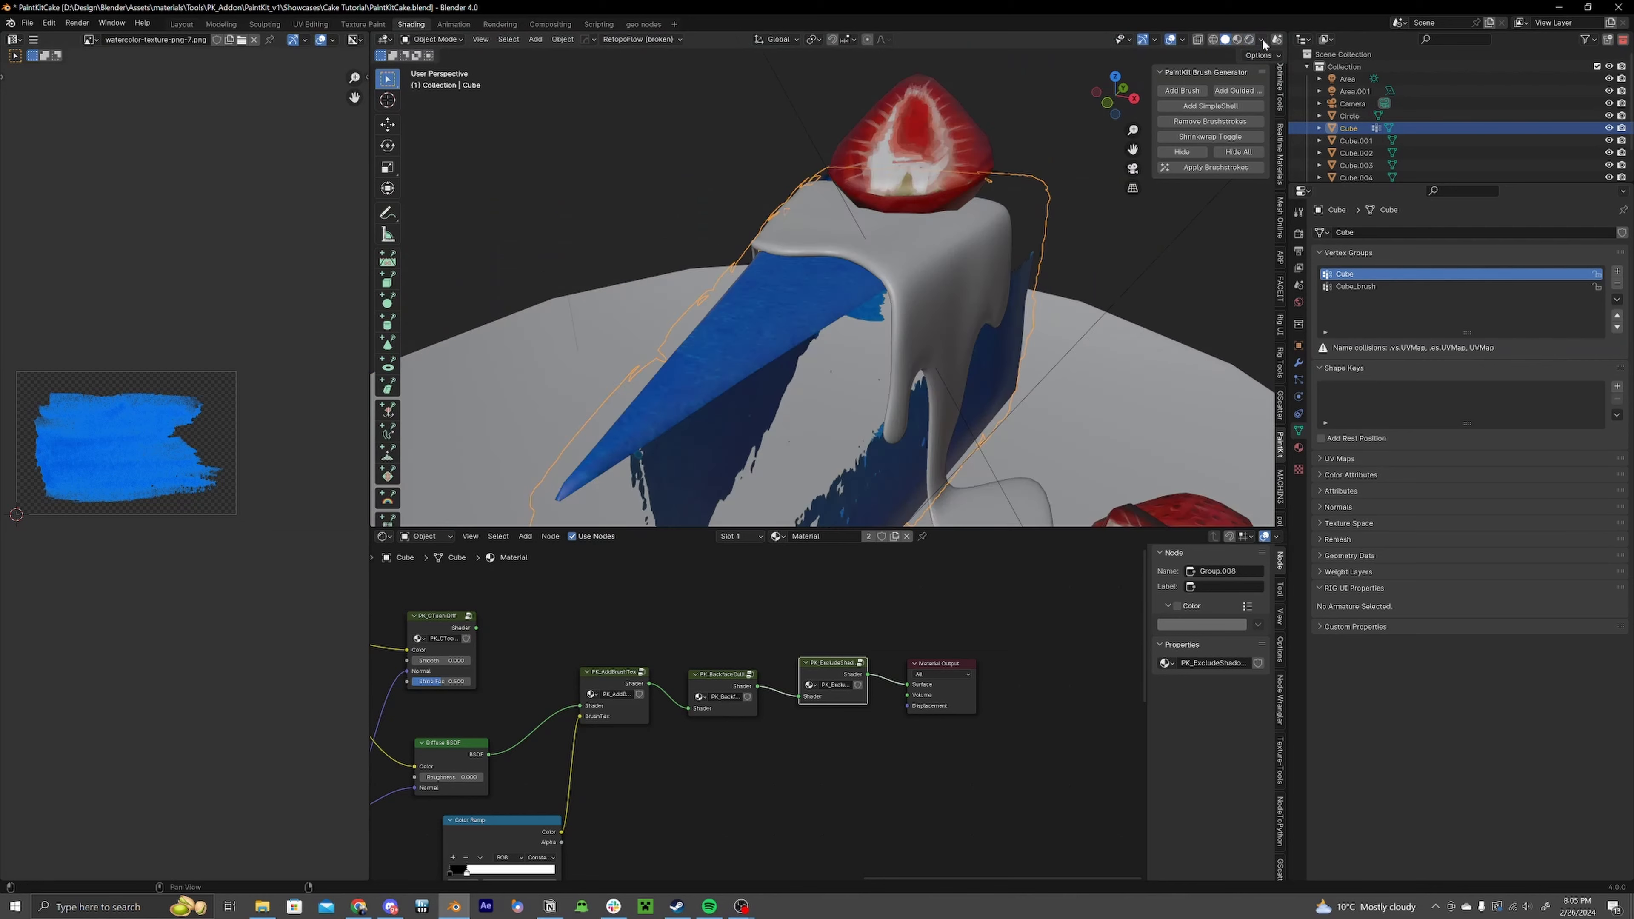
pyautogui.click(1261, 39)
pyautogui.click(1229, 230)
pyautogui.moveTo(1043, 342); pyautogui.dragTo(1282, 317, button='middle')
pyautogui.scroll(-4, 923, 300)
pyautogui.scroll(3, 935, 224)
# Step: Hide the sauce object and enter Edit Mode on the cake with everything deselected
pyautogui.click(938, 232)
pyautogui.press('h')
pyautogui.click(938, 233)
pyautogui.press('Tab')
pyautogui.hotkey('alt', 'a')
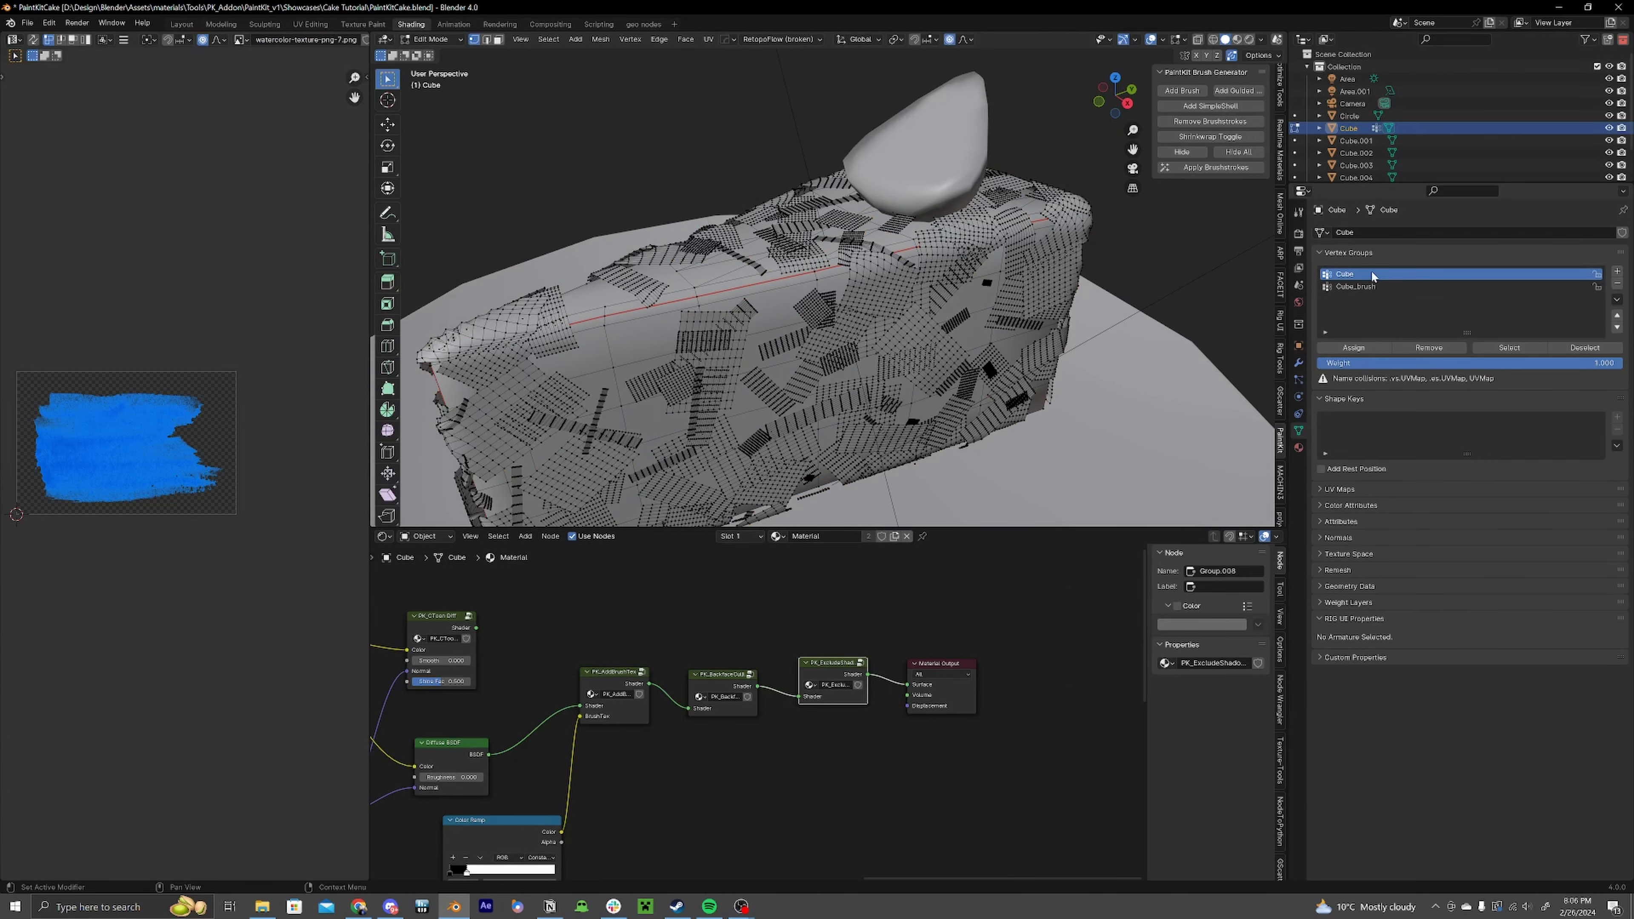
# Step: Hide the Cube vertex group's vertices and circle-select the stray brushstroke cards left on the cake
pyautogui.click(1509, 348)
pyautogui.press('h')
pyautogui.moveTo(804, 335); pyautogui.dragTo(846, 352, button='middle')
pyautogui.scroll(5, 854, 394)
pyautogui.press('c')
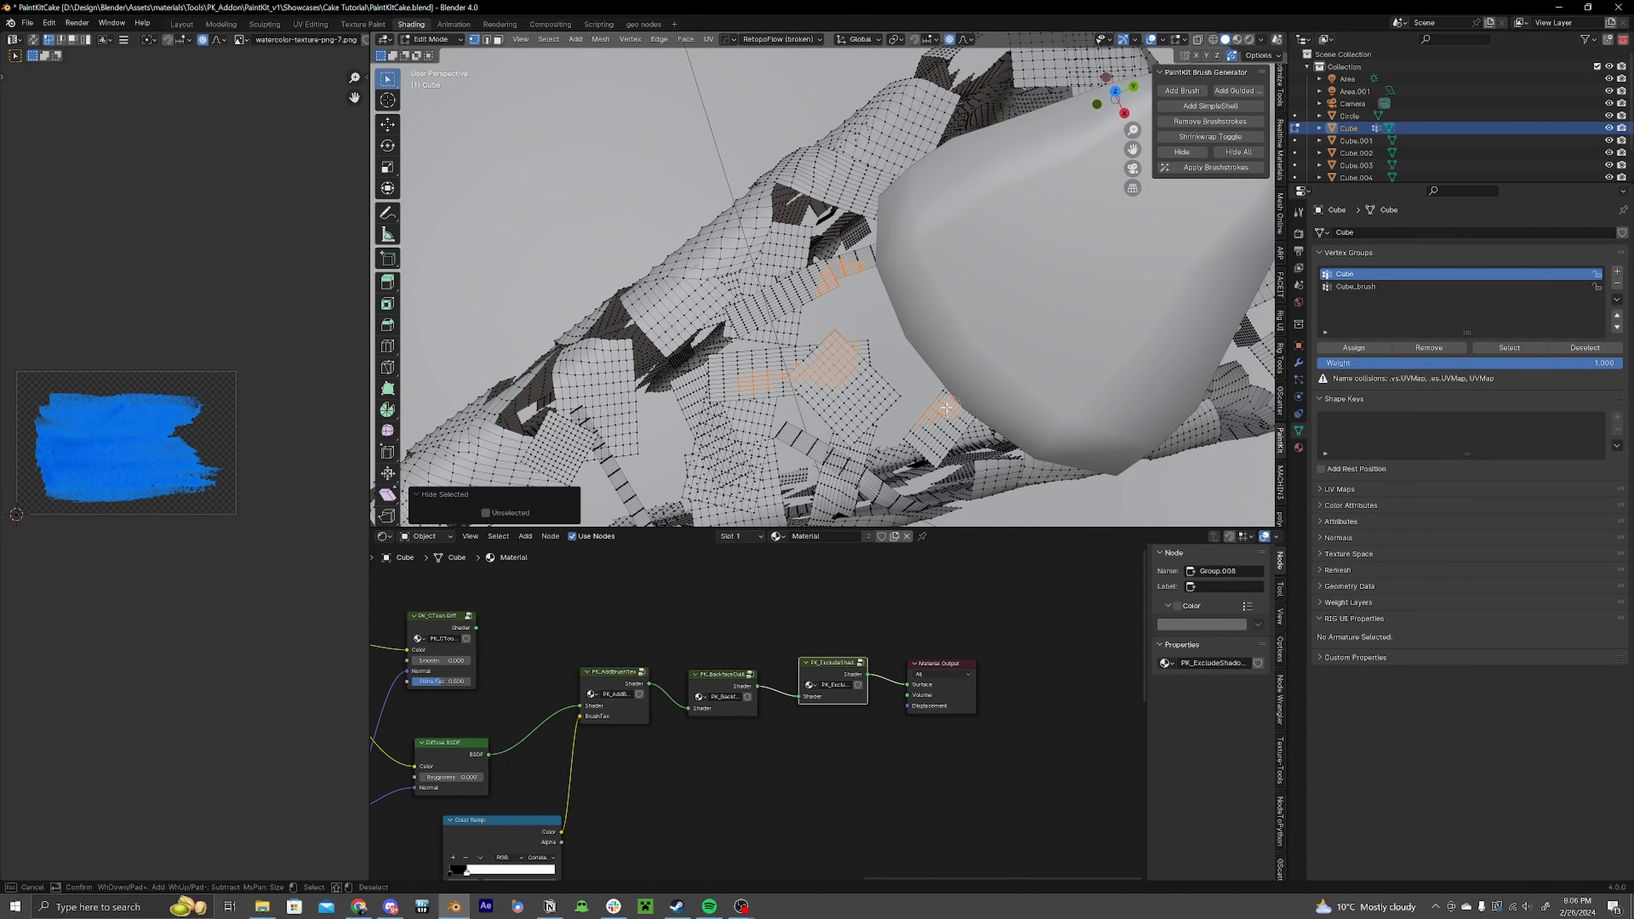
pyautogui.moveTo(797, 380); pyautogui.dragTo(789, 345)
pyautogui.rightClick(789, 345)
pyautogui.moveTo(778, 347); pyautogui.dragTo(896, 290, button='middle')
pyautogui.rightClick(846, 170)
pyautogui.moveTo(846, 169); pyautogui.dragTo(867, 256, button='middle')
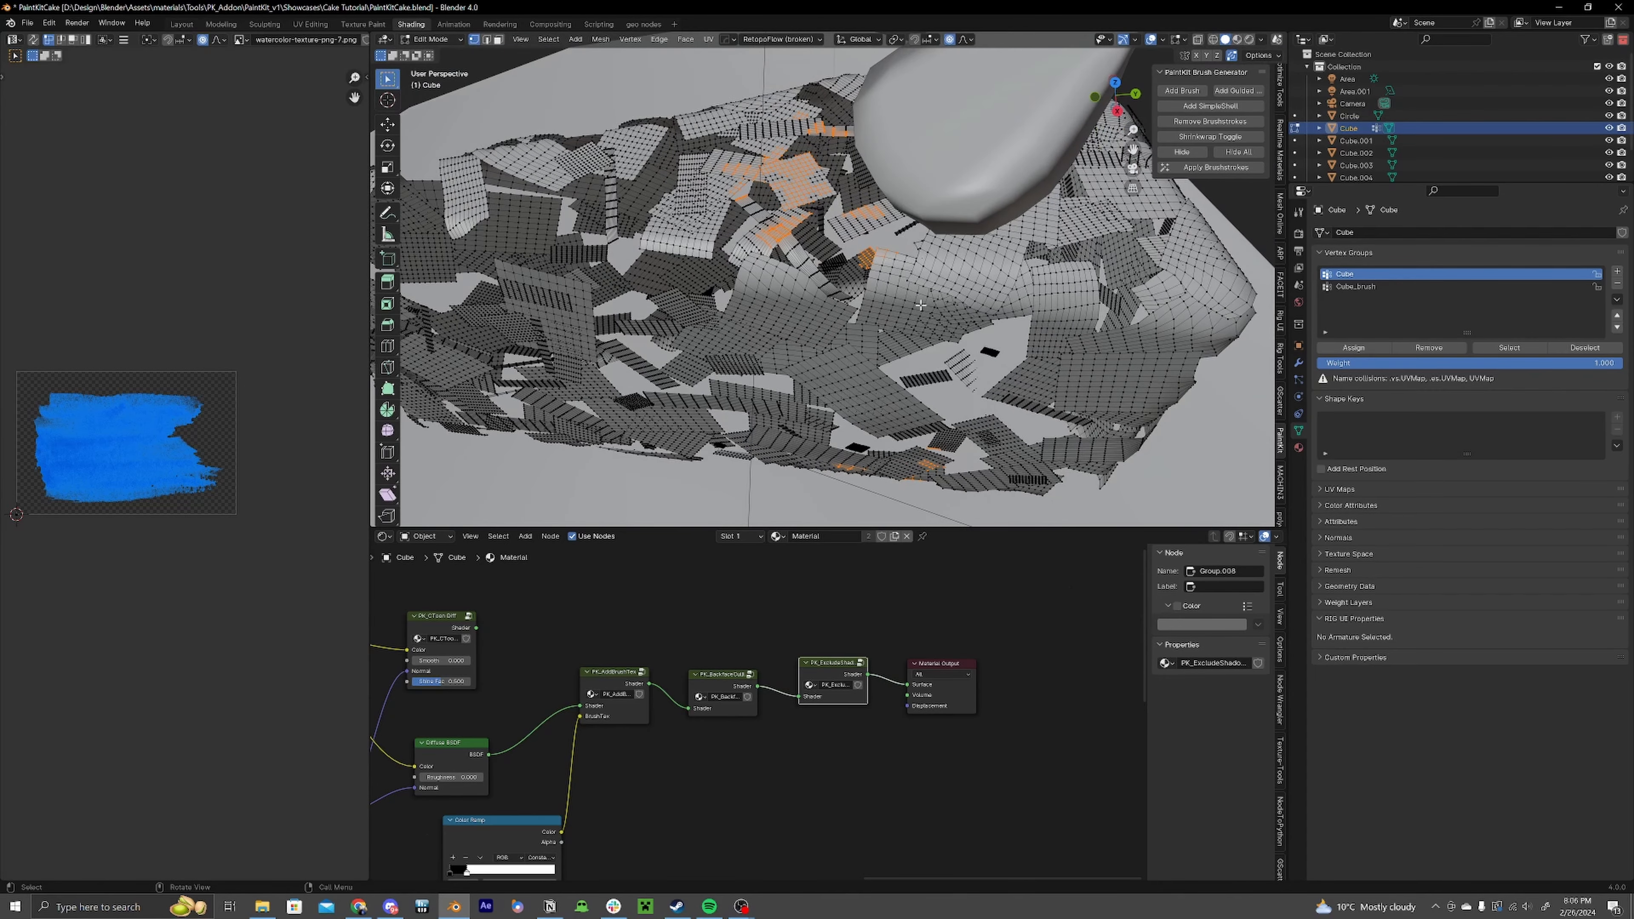
# Step: Extend the selection to the linked card geometry and delete the selected stray cards
pyautogui.moveTo(920, 306); pyautogui.dragTo(834, 289, button='middle')
pyautogui.scroll(-4, 952, 350)
pyautogui.hotkey('shift', 'z')
pyautogui.hotkey('shift', 'z')
pyautogui.scroll(5, 932, 335)
pyautogui.hotkey('ctrl', 'l')
pyautogui.press('Tab')
pyautogui.press('Tab')
pyautogui.moveTo(908, 237)
pyautogui.mouseDown(button='middle')
pyautogui.moveTo(832, 362)
pyautogui.moveTo(810, 347)
pyautogui.moveTo(865, 303)
pyautogui.mouseUp(button='middle')
pyautogui.press('z')
pyautogui.scroll(3, 868, 310)
pyautogui.press('l')
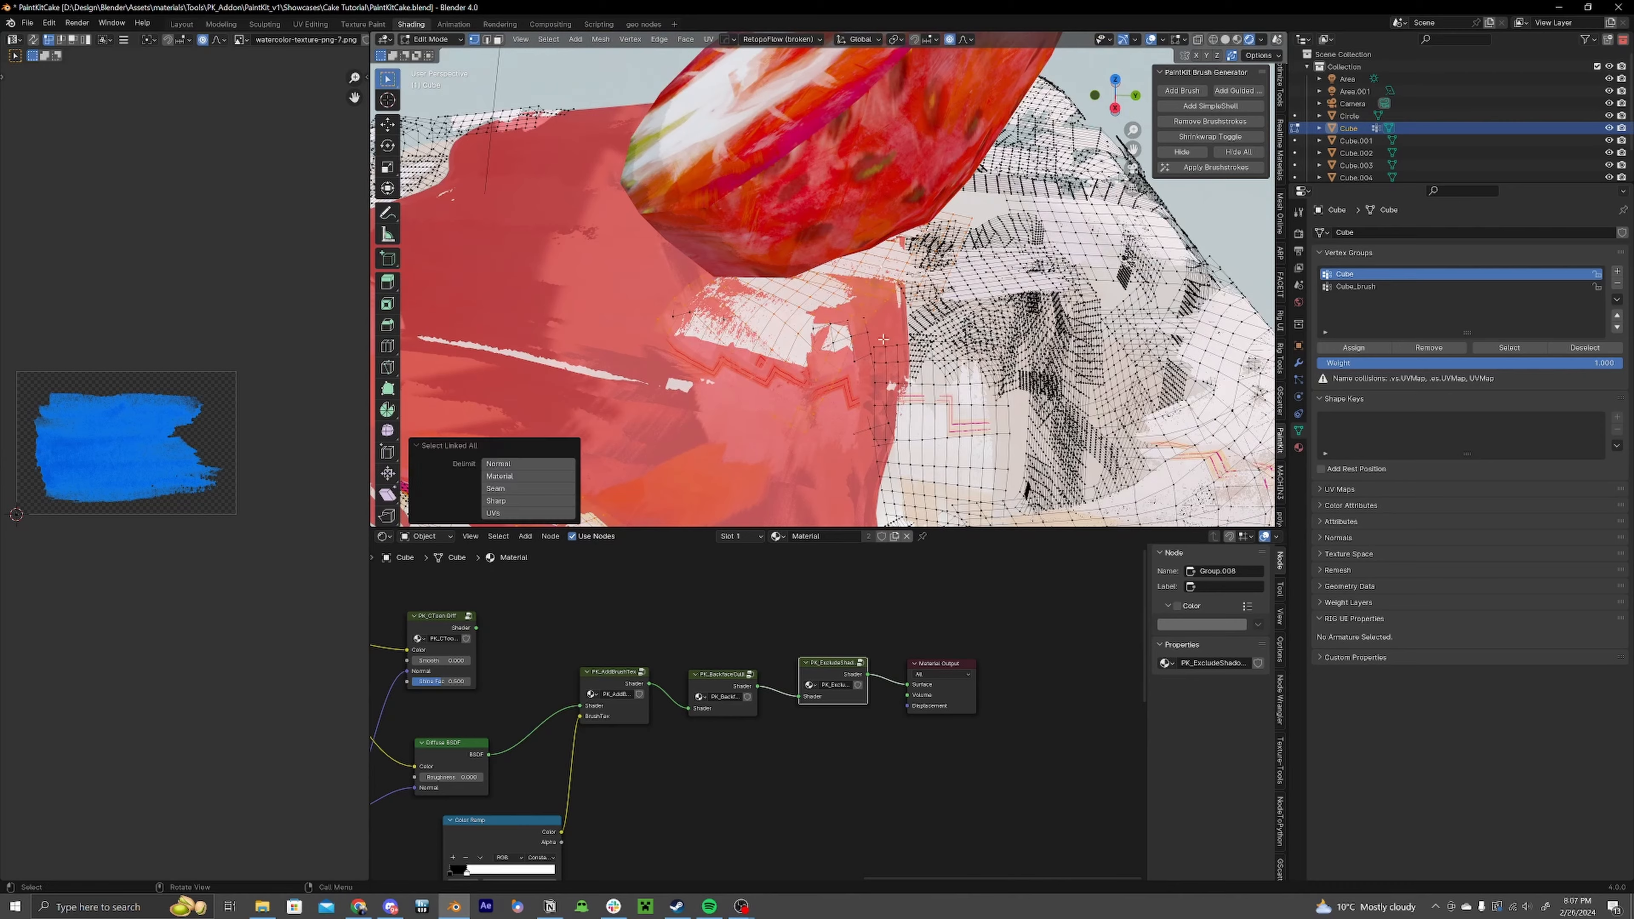
pyautogui.press('x')
# Step: Return to Object Mode and select the strawberry on top of the cake
pyautogui.scroll(-4, 865, 305)
pyautogui.moveTo(827, 399); pyautogui.dragTo(838, 342, button='middle')
pyautogui.moveTo(962, 329); pyautogui.dragTo(1229, 153, button='middle')
pyautogui.press('Tab')
pyautogui.scroll(-5, 895, 335)
pyautogui.scroll(4, 952, 347)
pyautogui.press('Tab')
pyautogui.scroll(-3, 890, 365)
pyautogui.press('Tab')
pyautogui.scroll(3, 795, 270)
pyautogui.scroll(-2, 916, 282)
pyautogui.keyDown('shift'); pyautogui.moveTo(939, 482); pyautogui.dragTo(1055, 360, button='middle'); pyautogui.keyUp('shift')
pyautogui.click(862, 386)
pyautogui.moveTo(1055, 193); pyautogui.dragTo(1004, 155, button='middle')
pyautogui.click(965, 219)
pyautogui.moveTo(965, 219); pyautogui.dragTo(920, 302, button='middle')
pyautogui.scroll(-4, 920, 301)
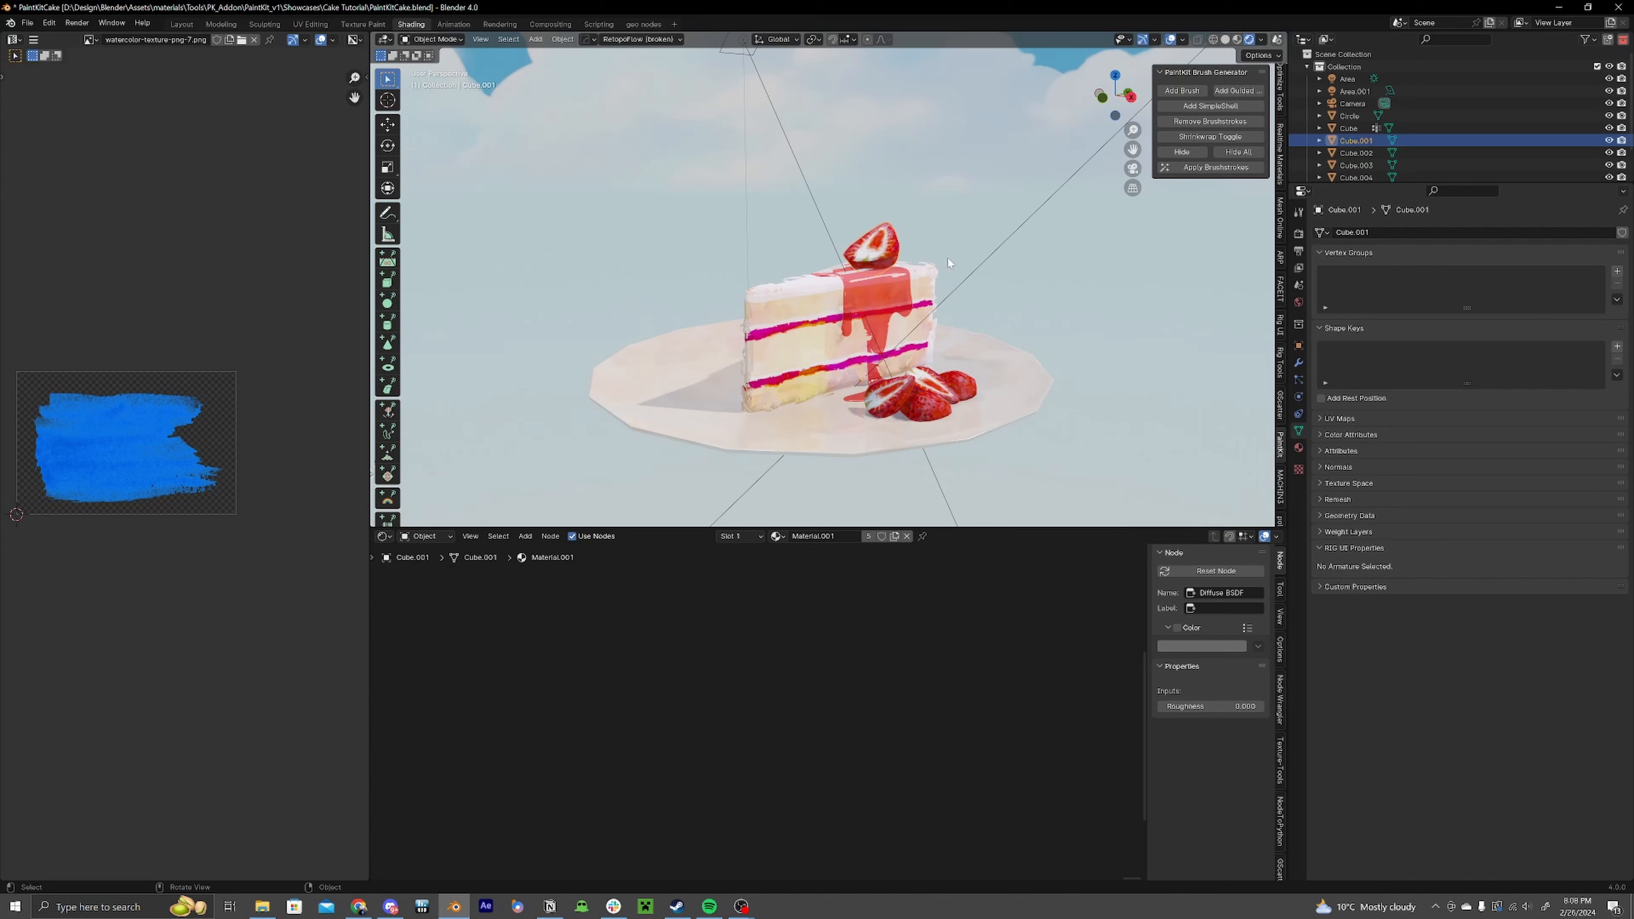
# Step: Add a simple shell to the strawberry with the Brush Generator
pyautogui.moveTo(1022, 287); pyautogui.dragTo(997, 329, button='middle')
pyautogui.scroll(4, 997, 329)
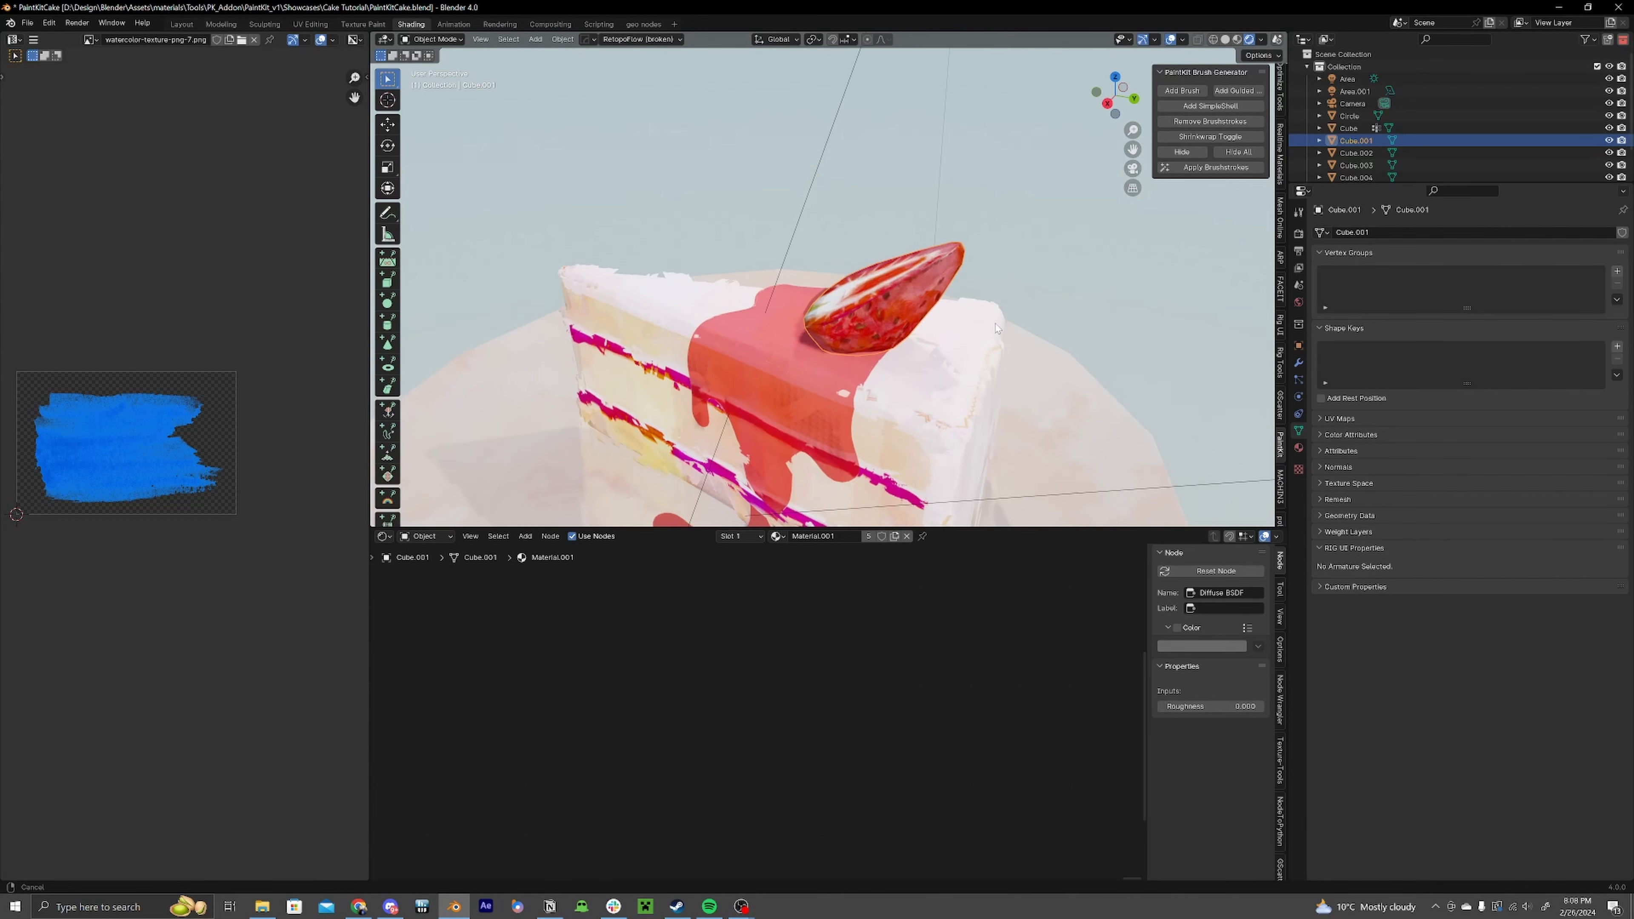
pyautogui.click(1212, 106)
# Step: Insert a PK_SimpleShell node group between the Diffuse BSDF and the Material Output in the strawberry material
pyautogui.scroll(2, 836, 386)
pyautogui.press('Home')
pyautogui.doubleClick(848, 538)
pyautogui.press('Return')
pyautogui.scroll(2, 842, 723)
pyautogui.moveTo(931, 705); pyautogui.dragTo(863, 703, button='middle')
pyautogui.hotkey('shift', 'a')
pyautogui.click(839, 665)
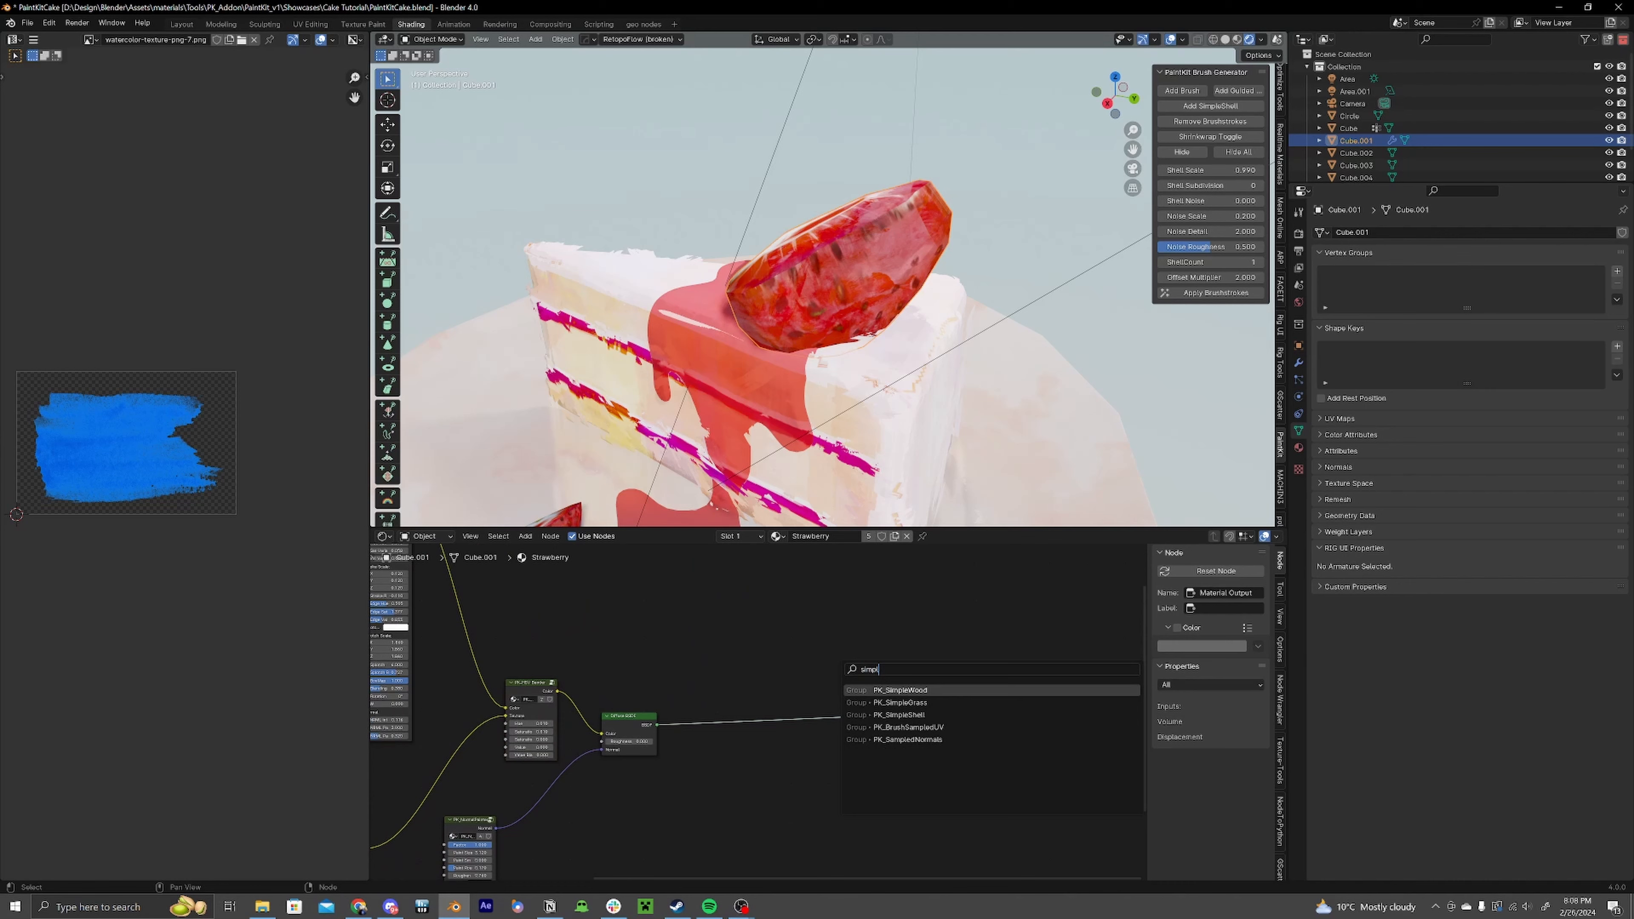
pyautogui.click(856, 715)
pyautogui.click(822, 695)
pyautogui.click(659, 639)
pyautogui.moveTo(659, 639); pyautogui.dragTo(865, 688)
pyautogui.moveTo(968, 649); pyautogui.dragTo(968, 645)
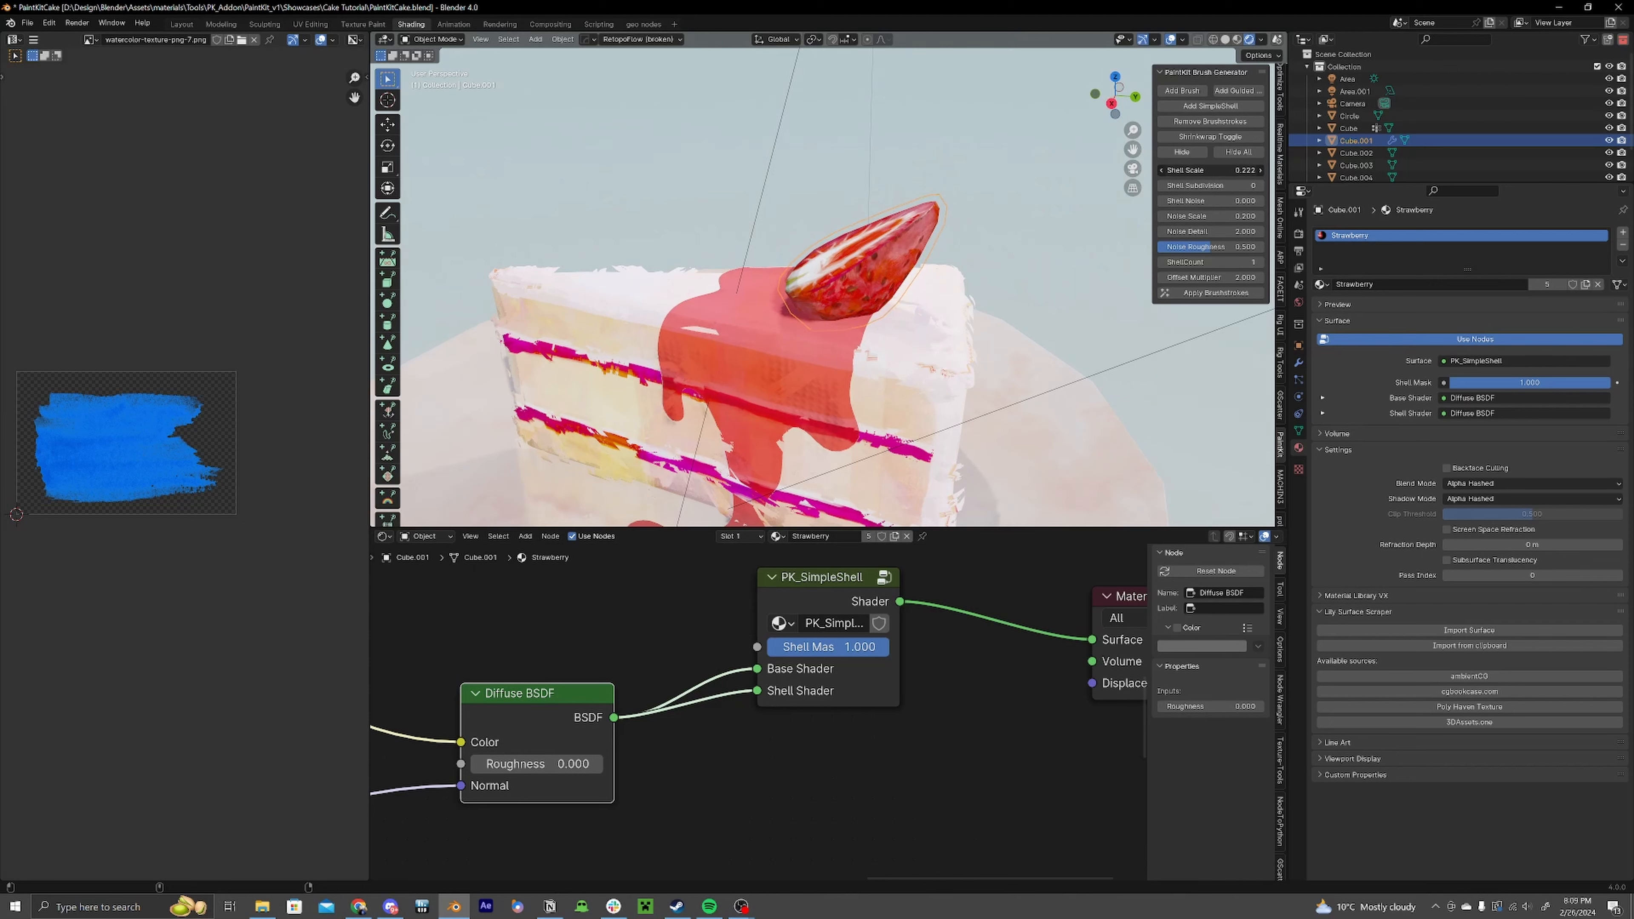
# Step: Add a Color Ramp node driven by the PK_AcrylicStroke output in the strawberry material
pyautogui.moveTo(618, 627); pyautogui.dragTo(1087, 724, button='middle')
pyautogui.scroll(-6, 1088, 724)
pyautogui.moveTo(861, 718); pyautogui.dragTo(914, 776, button='middle')
pyautogui.scroll(-4, 914, 776)
pyautogui.moveTo(737, 610); pyautogui.dragTo(1101, 831)
pyautogui.scroll(2, 780, 660)
pyautogui.moveTo(986, 846); pyautogui.dragTo(984, 848)
pyautogui.scroll(5, 911, 675)
pyautogui.hotkey('shift', 'a')
pyautogui.write('ramp')
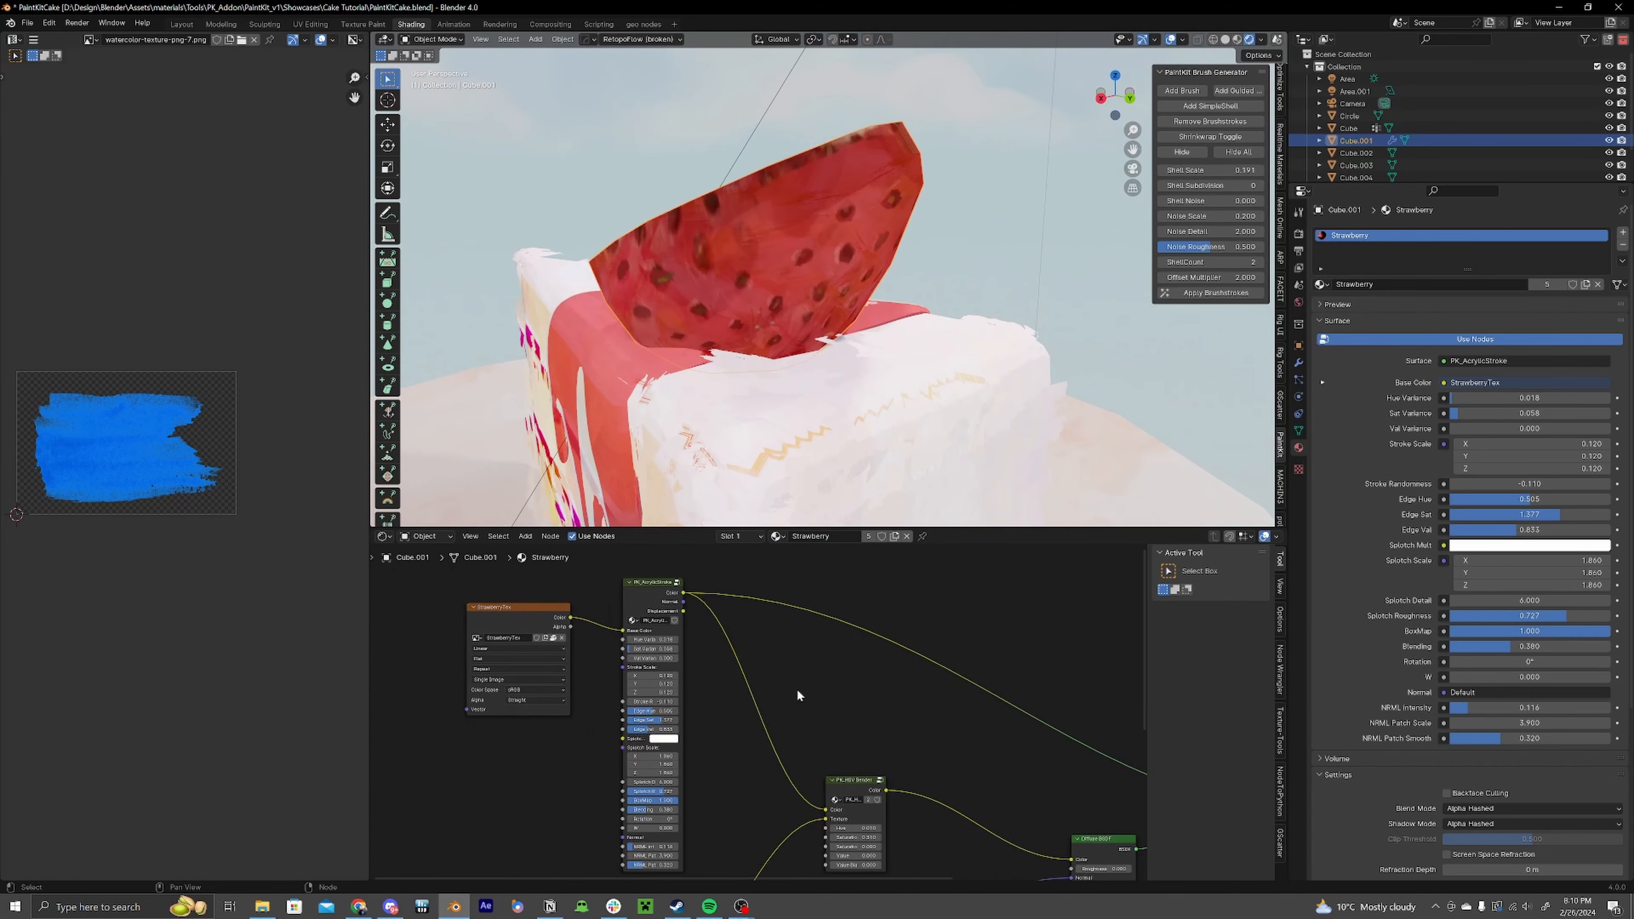
pyautogui.hotkey('shift', 'a')
pyautogui.click(943, 616)
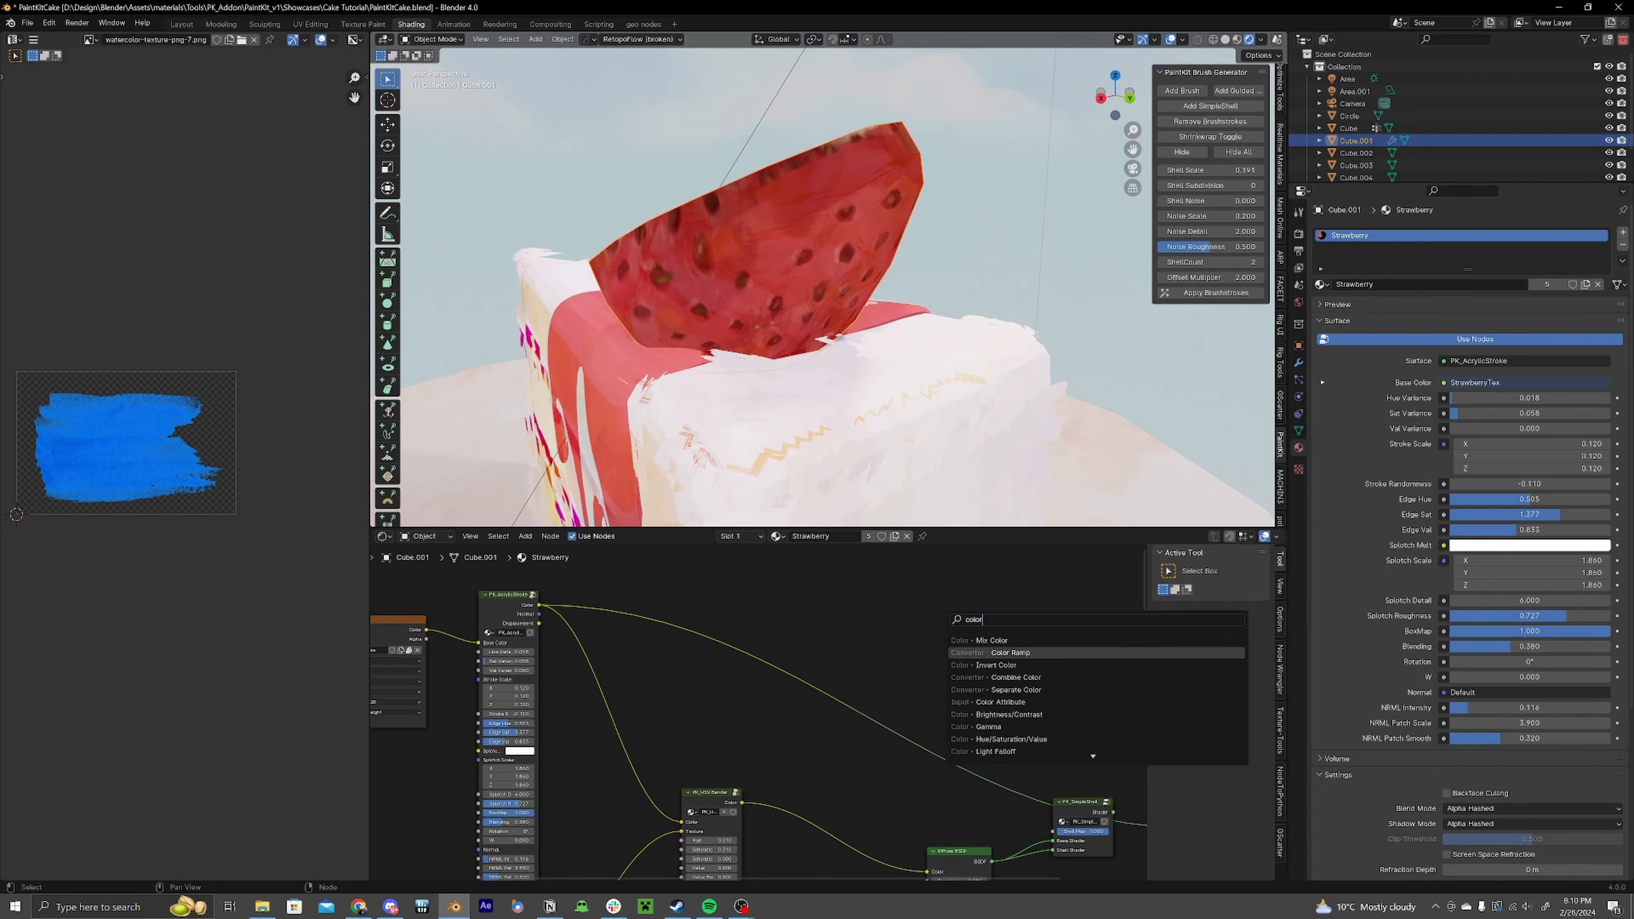
pyautogui.press('Return')
pyautogui.click(728, 616)
pyautogui.scroll(6, 800, 674)
pyautogui.moveTo(799, 674); pyautogui.dragTo(970, 701, button='middle')
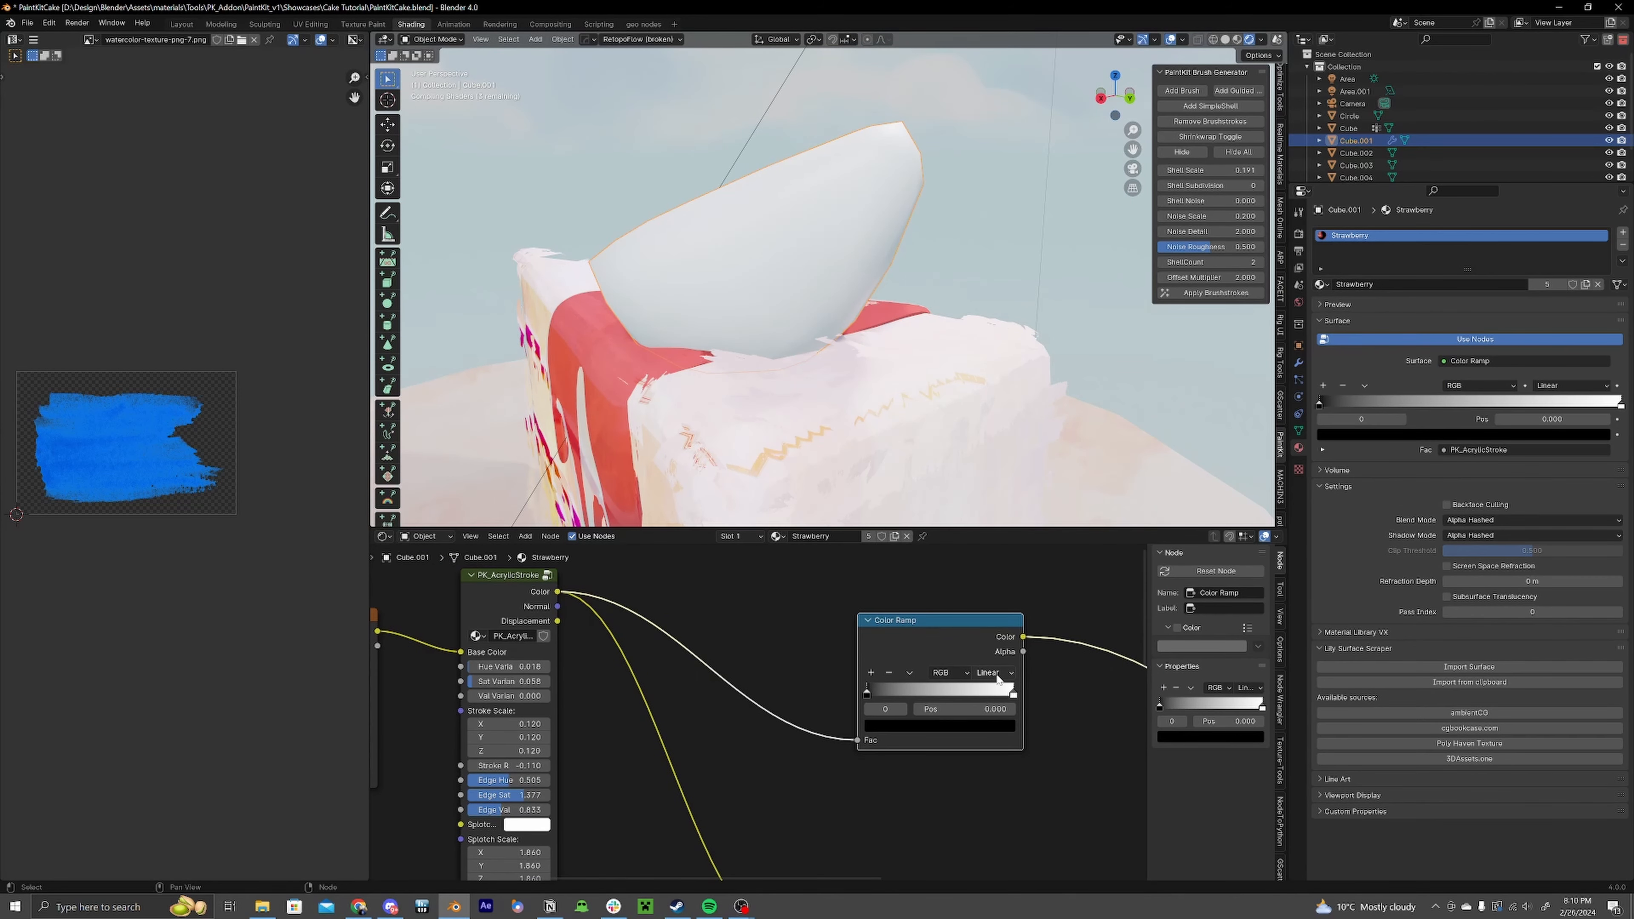
# Step: Set the Color Ramp to Constant interpolation and move its white stop to about 0.459
pyautogui.click(996, 674)
pyautogui.click(1000, 745)
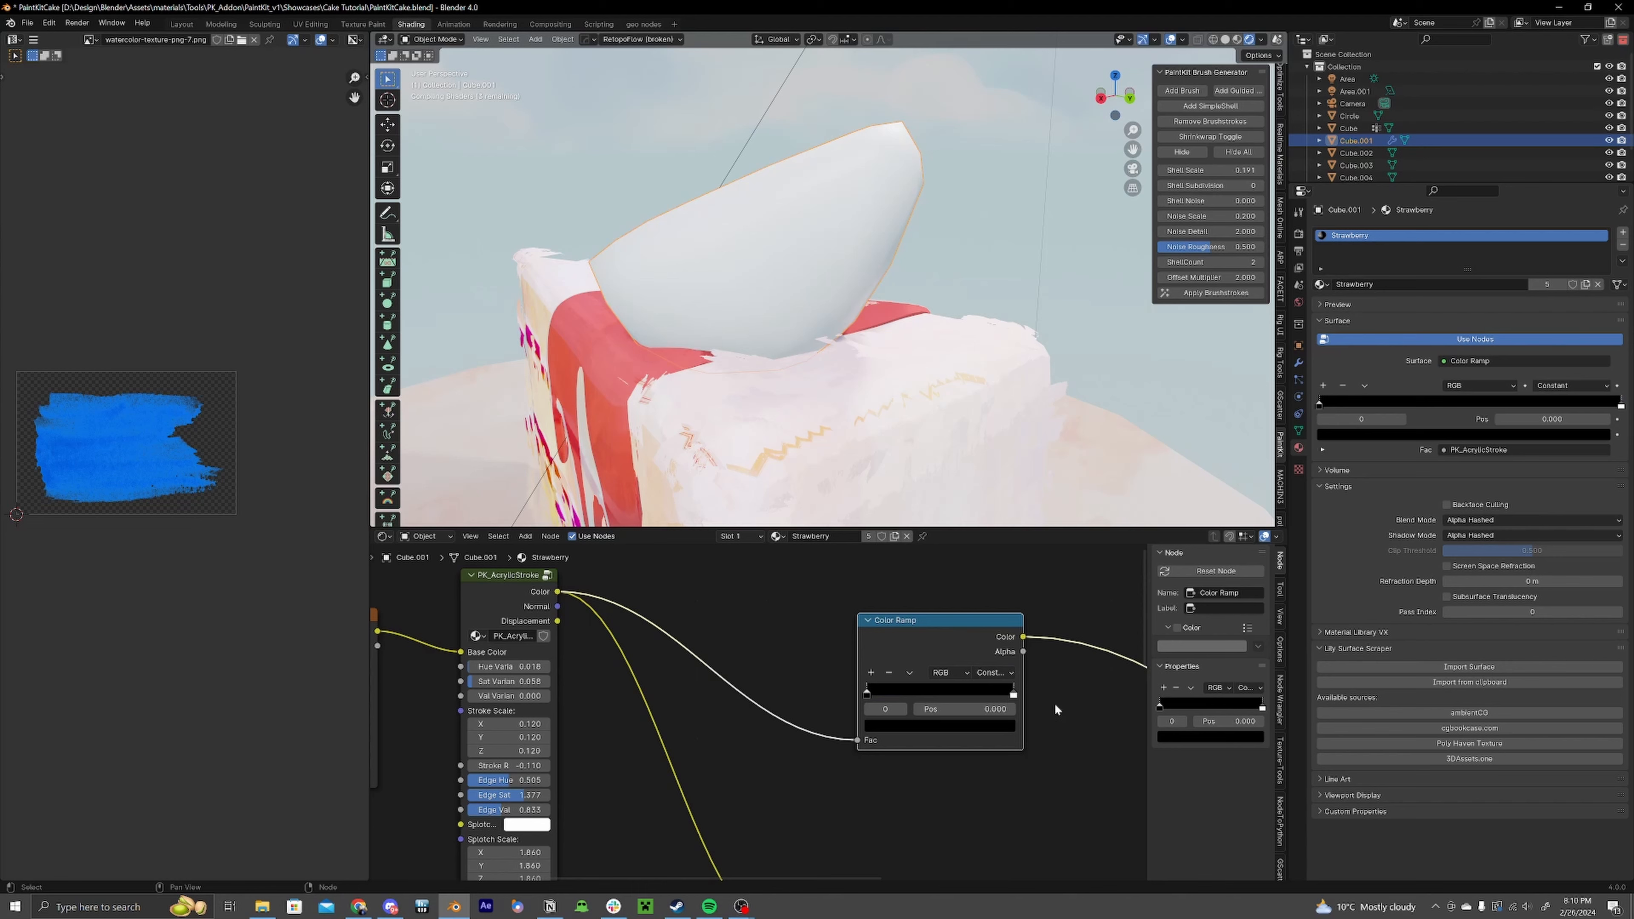
pyautogui.moveTo(1052, 704); pyautogui.dragTo(1048, 720, button='middle')
pyautogui.moveTo(926, 637); pyautogui.dragTo(900, 586)
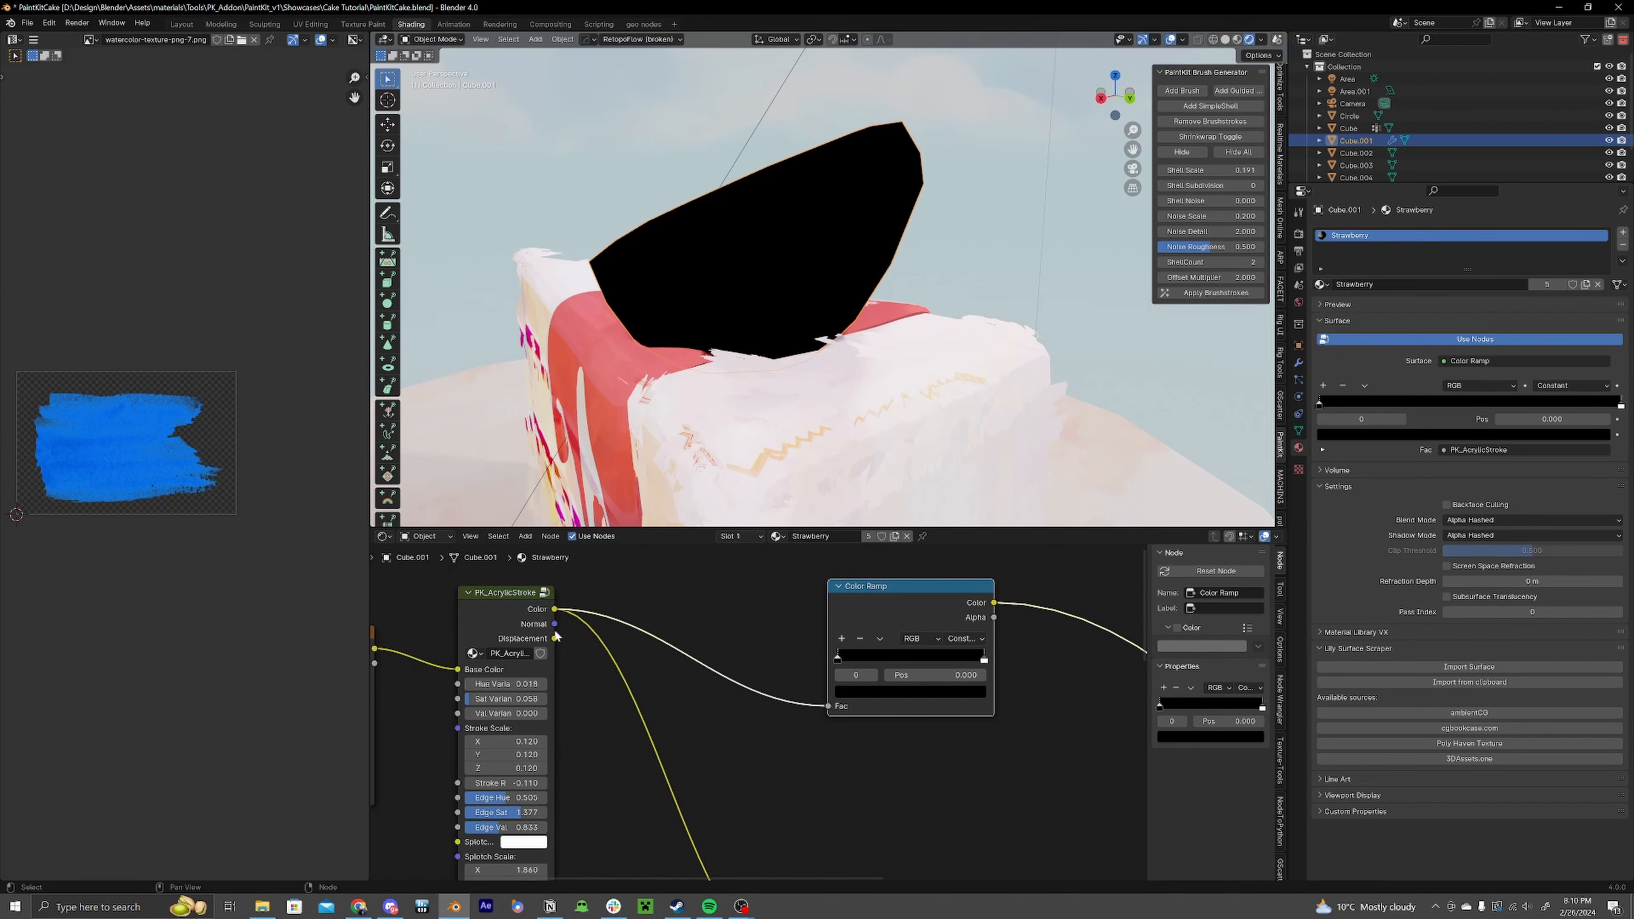
pyautogui.moveTo(984, 656); pyautogui.dragTo(952, 657)
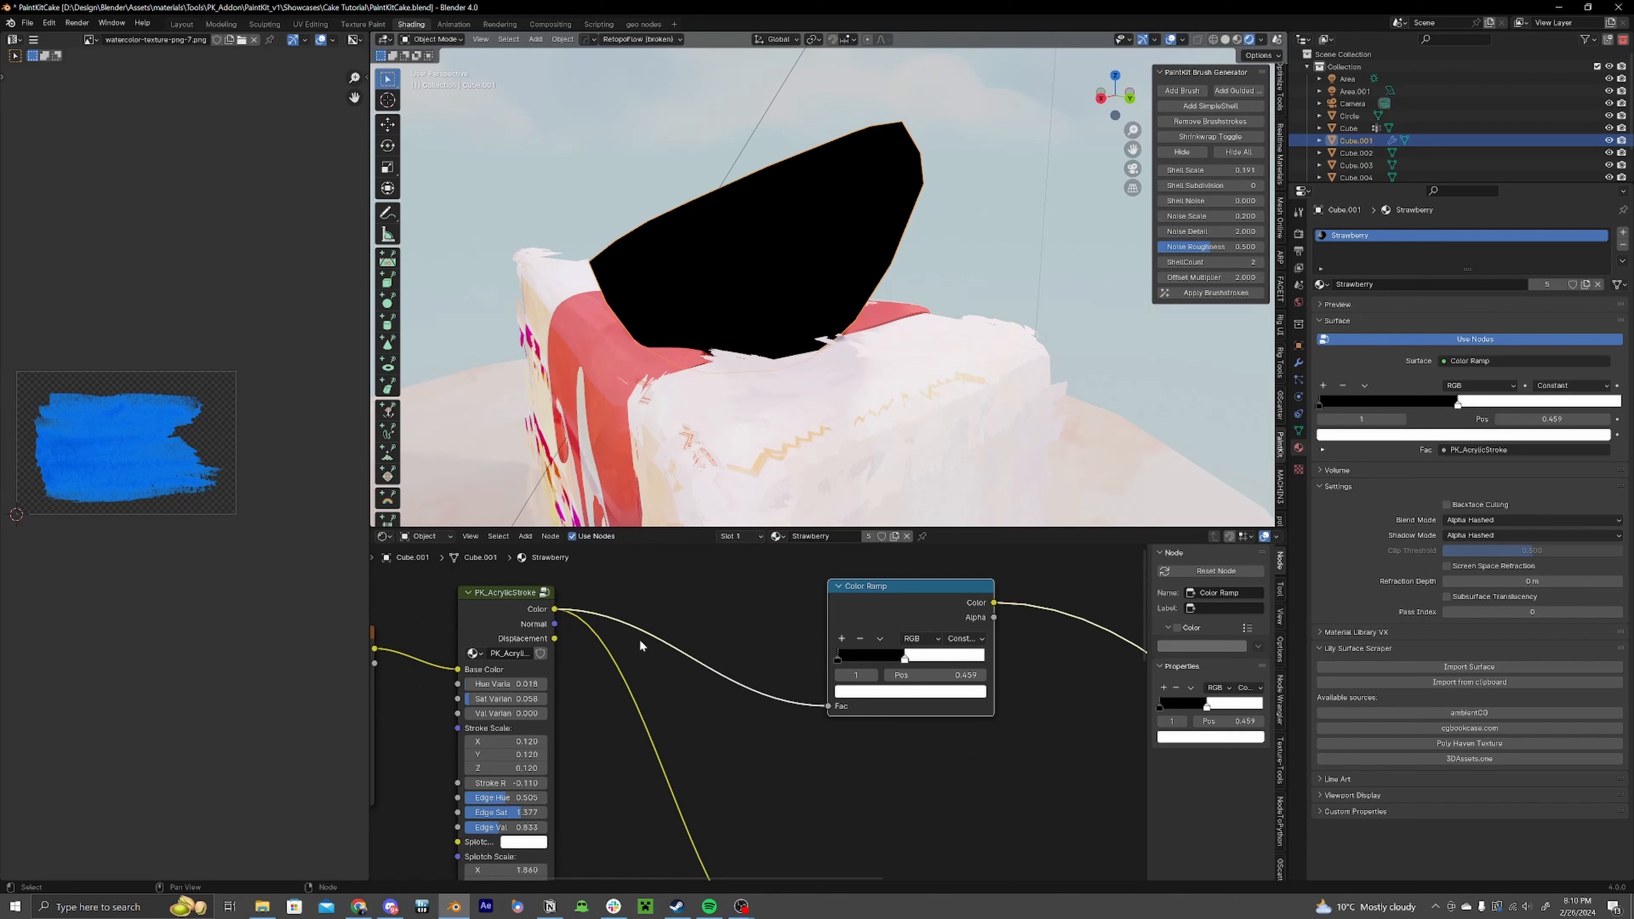
# Step: Connect the PK_AcrylicStroke's Displacement output to the Color Ramp's Fac input
pyautogui.moveTo(554, 638); pyautogui.dragTo(599, 651)
pyautogui.moveTo(827, 707); pyautogui.dragTo(828, 707)
pyautogui.moveTo(928, 612); pyautogui.dragTo(872, 668)
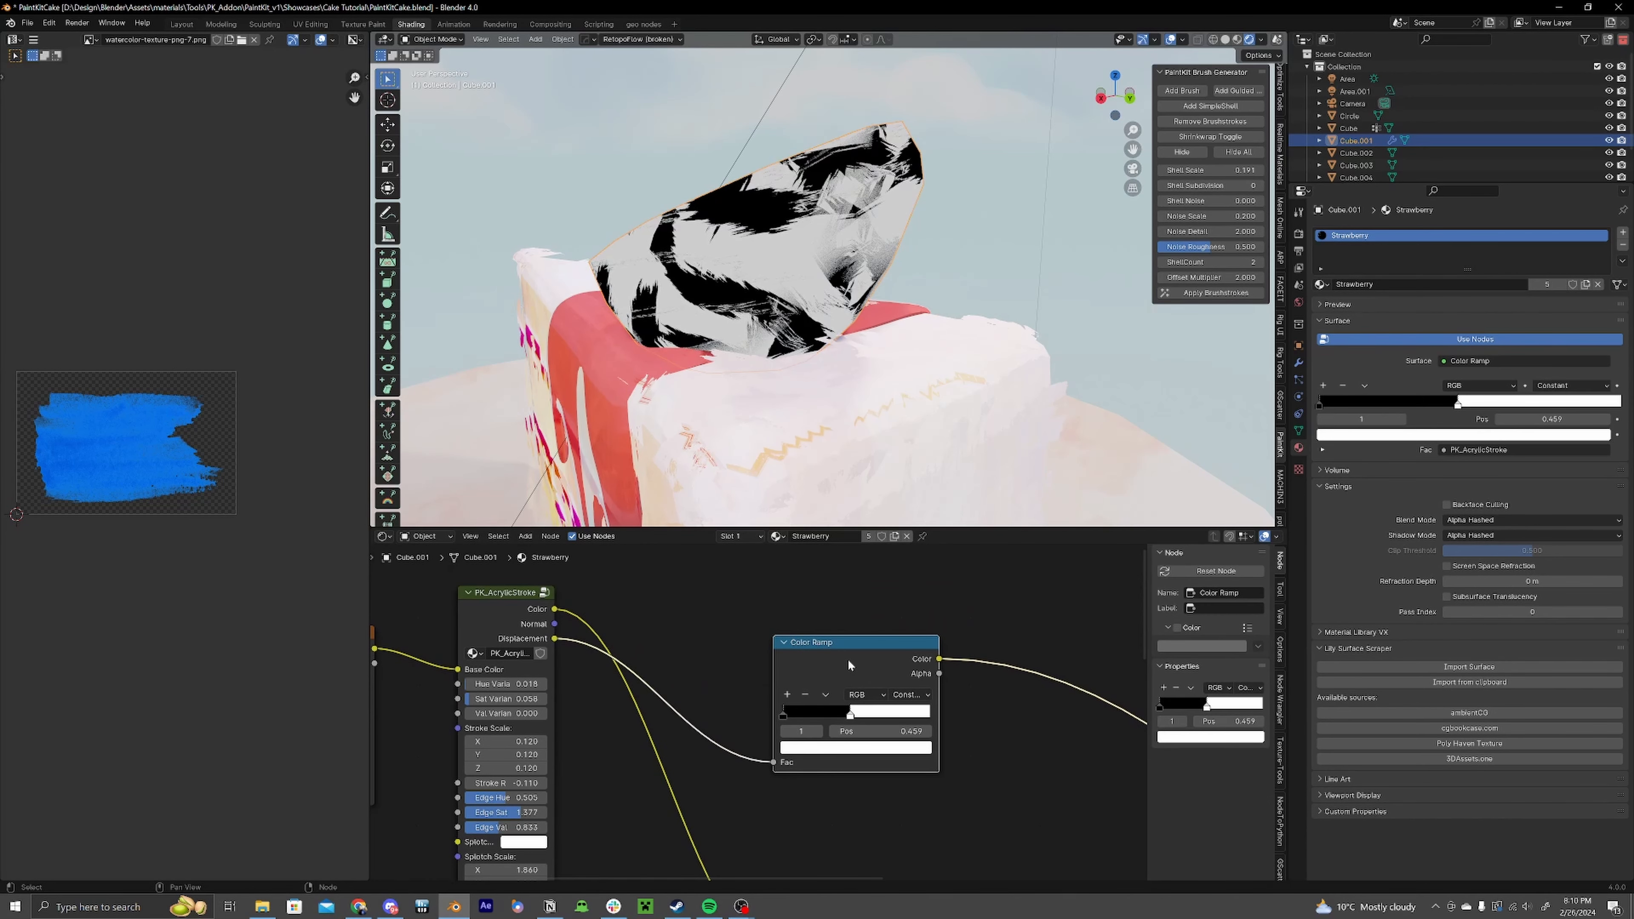
pyautogui.scroll(-3, 954, 657)
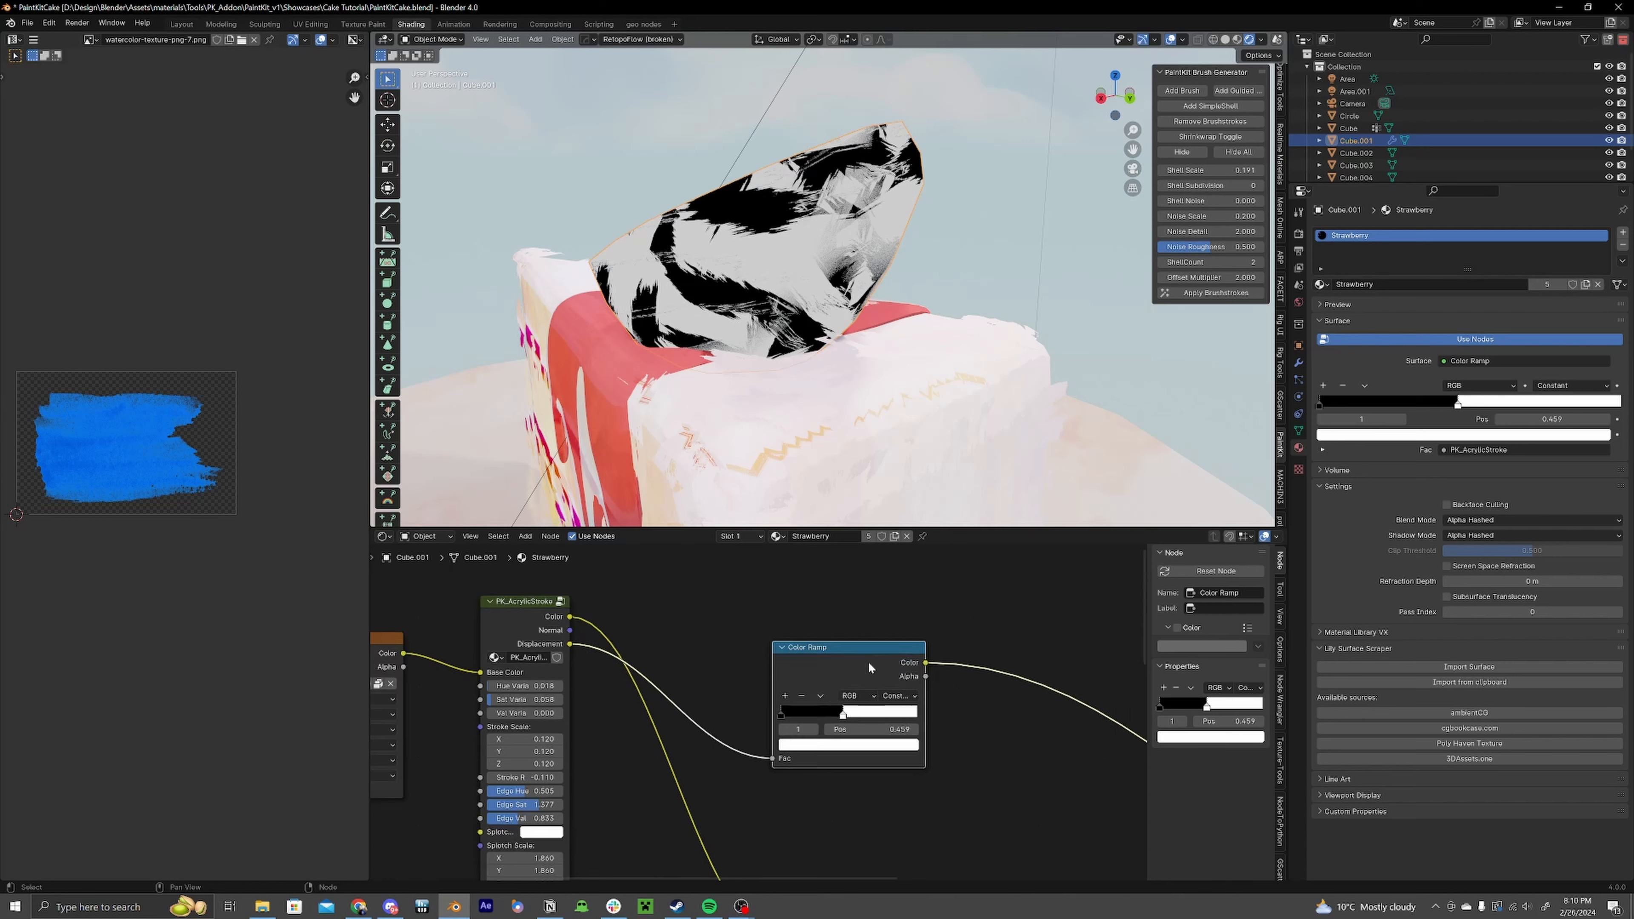
pyautogui.moveTo(791, 689); pyautogui.dragTo(911, 694)
pyautogui.moveTo(739, 744); pyautogui.dragTo(1078, 584, button='middle')
pyautogui.scroll(5, 842, 716)
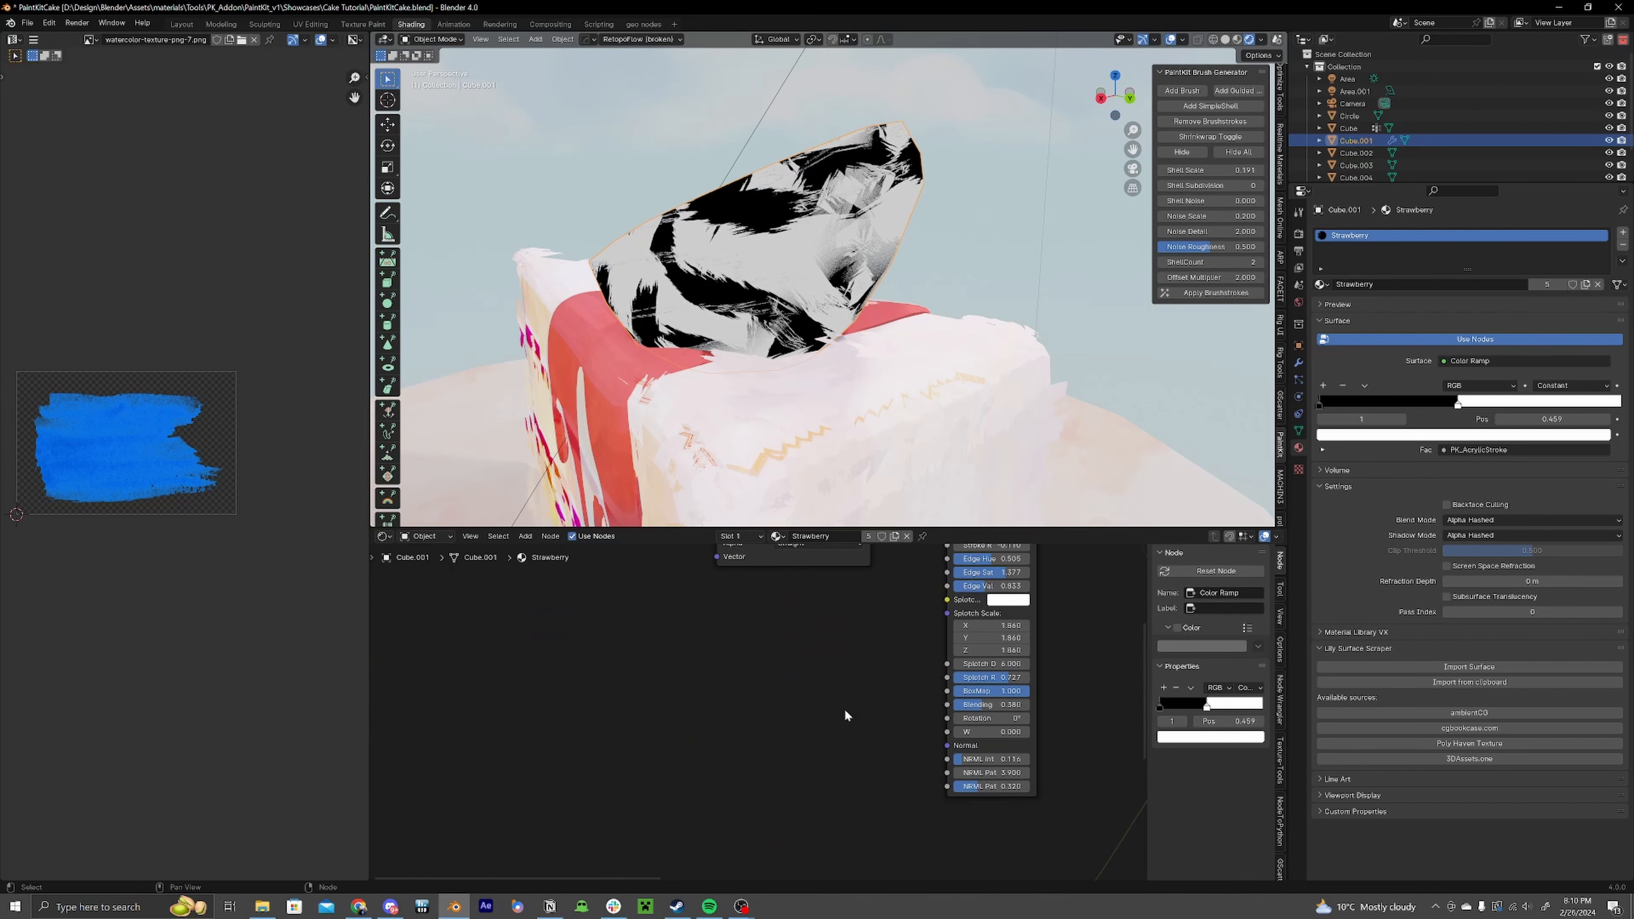
# Step: Add a PK_ShellAttributes node and connect its Index output to the PK_AcrylicStroke's W input
pyautogui.hotkey('shift', 'a')
pyautogui.write('she')
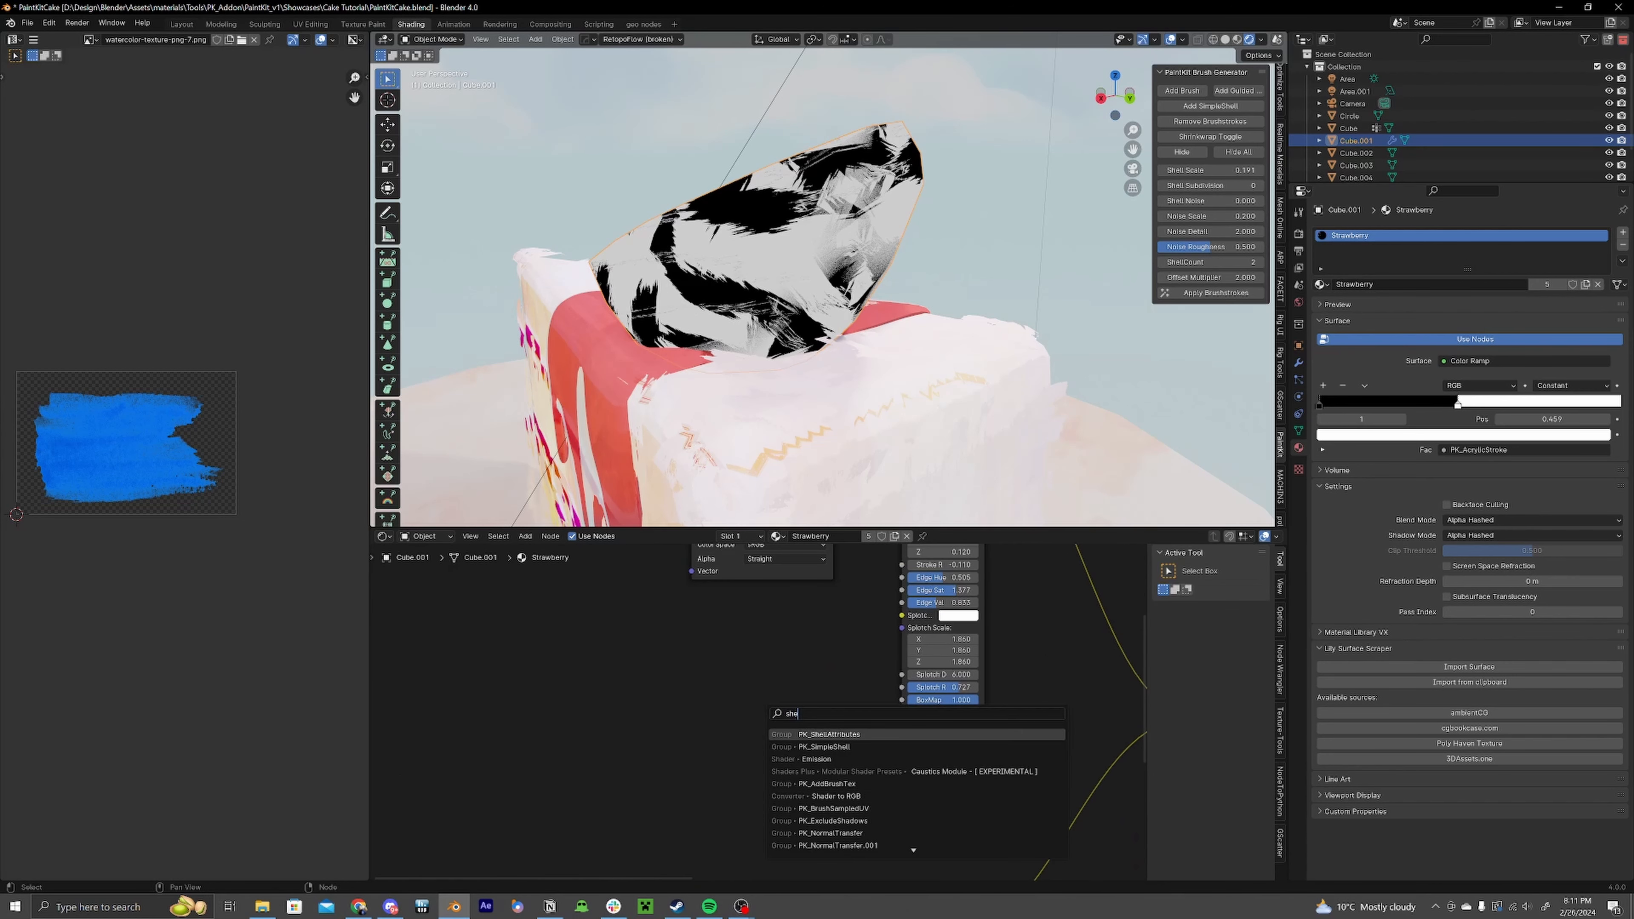
pyautogui.press('Return')
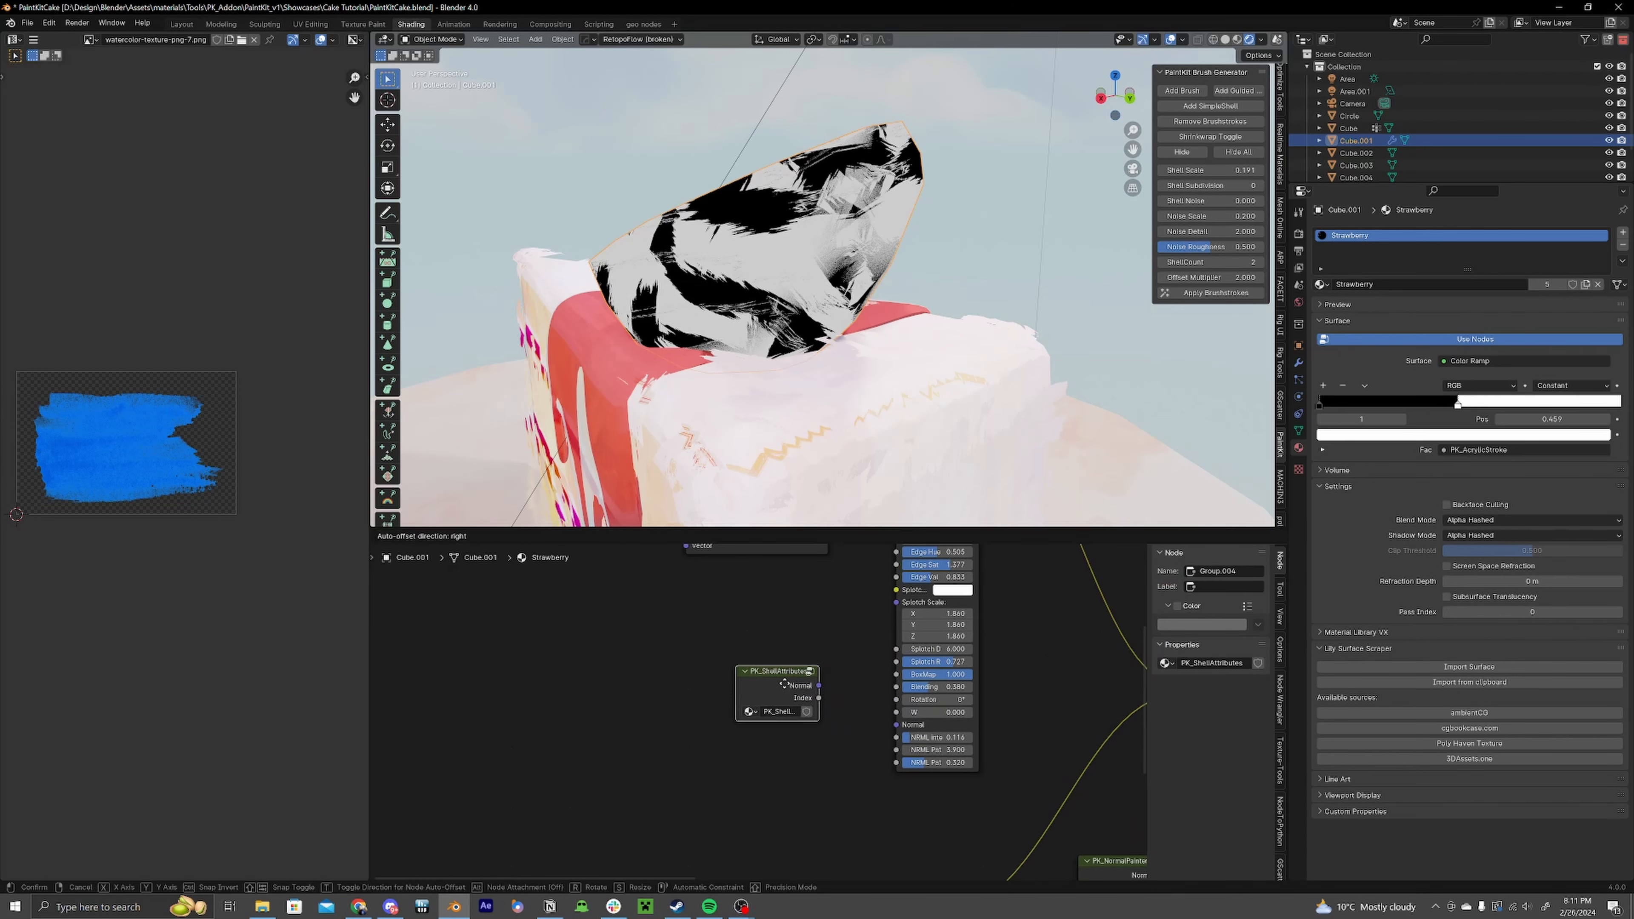
pyautogui.click(738, 699)
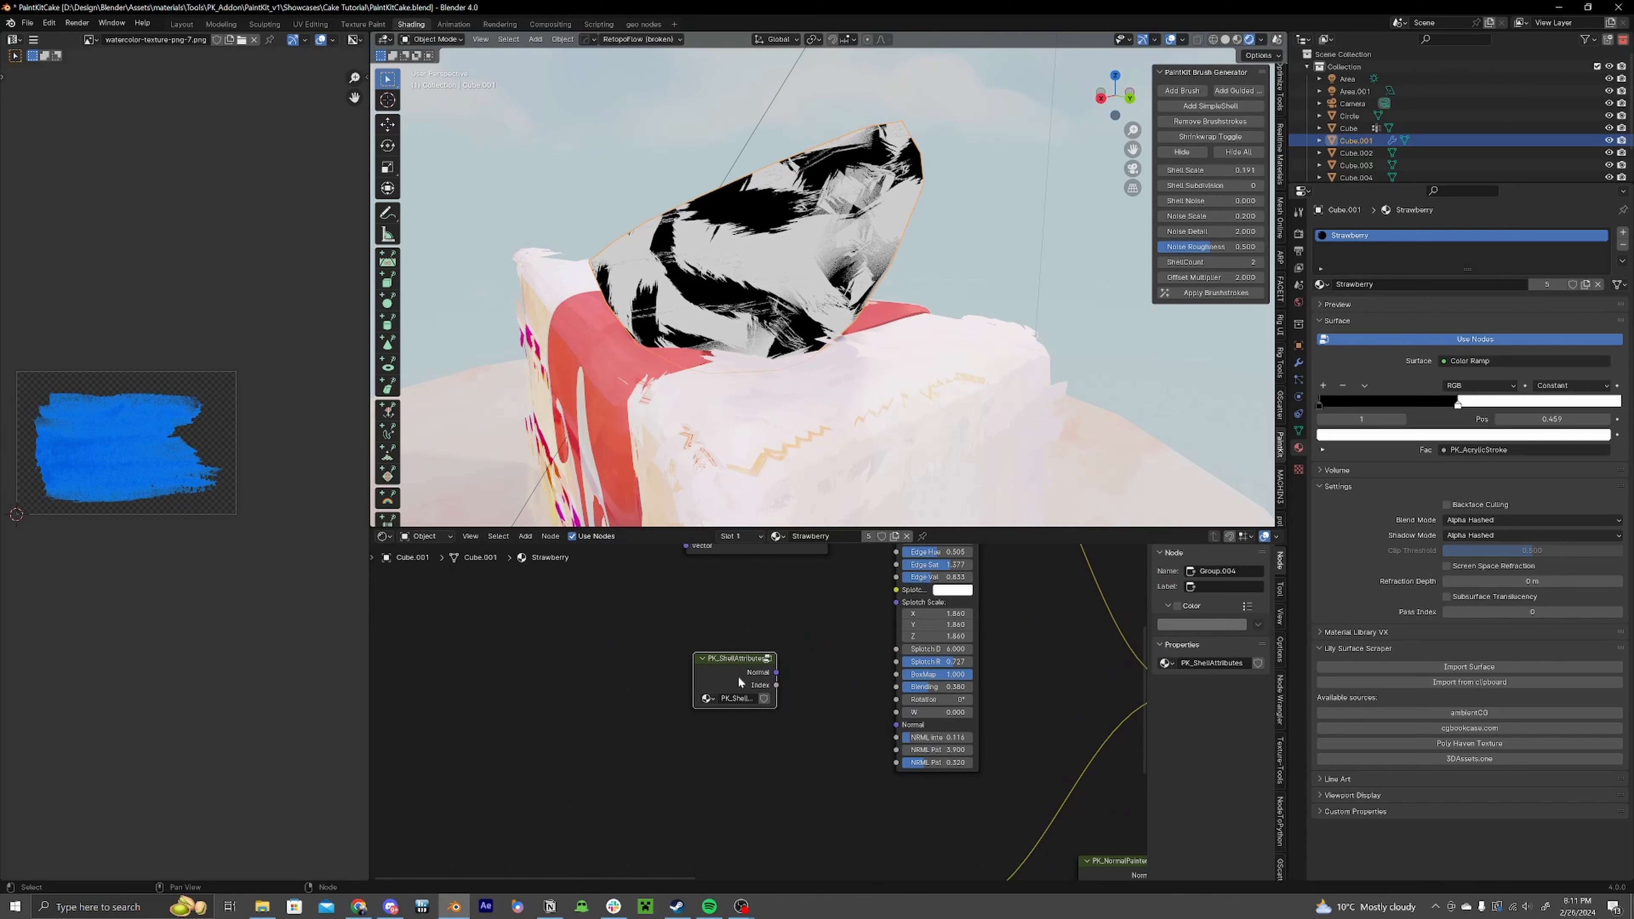
pyautogui.moveTo(953, 651); pyautogui.dragTo(913, 680, button='middle')
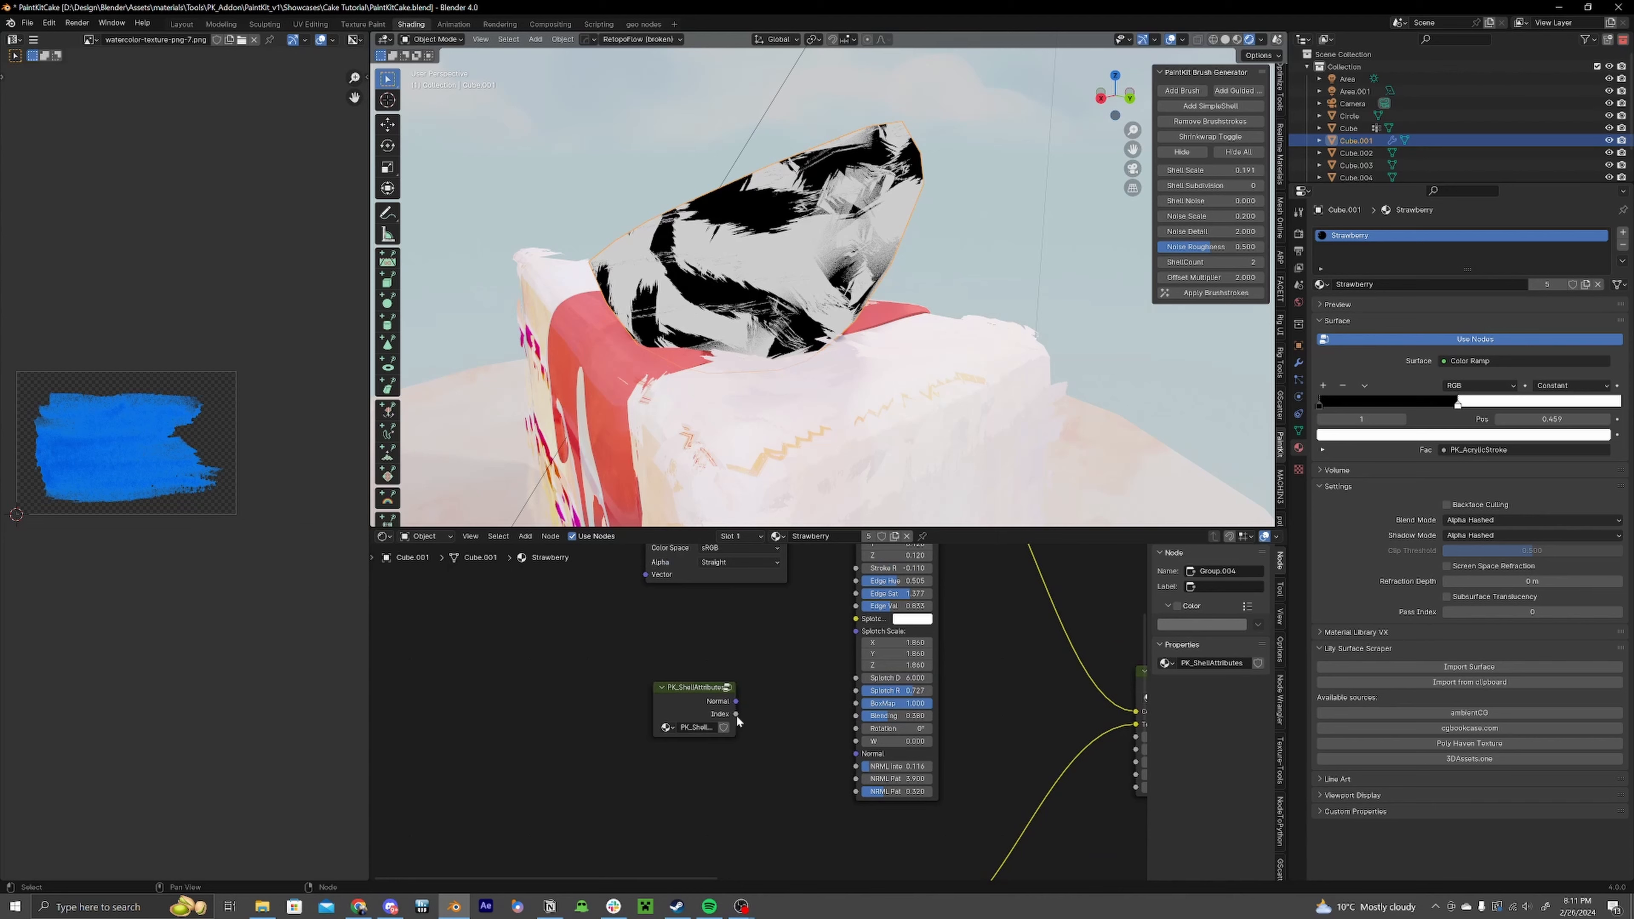
pyautogui.moveTo(854, 745); pyautogui.dragTo(855, 742)
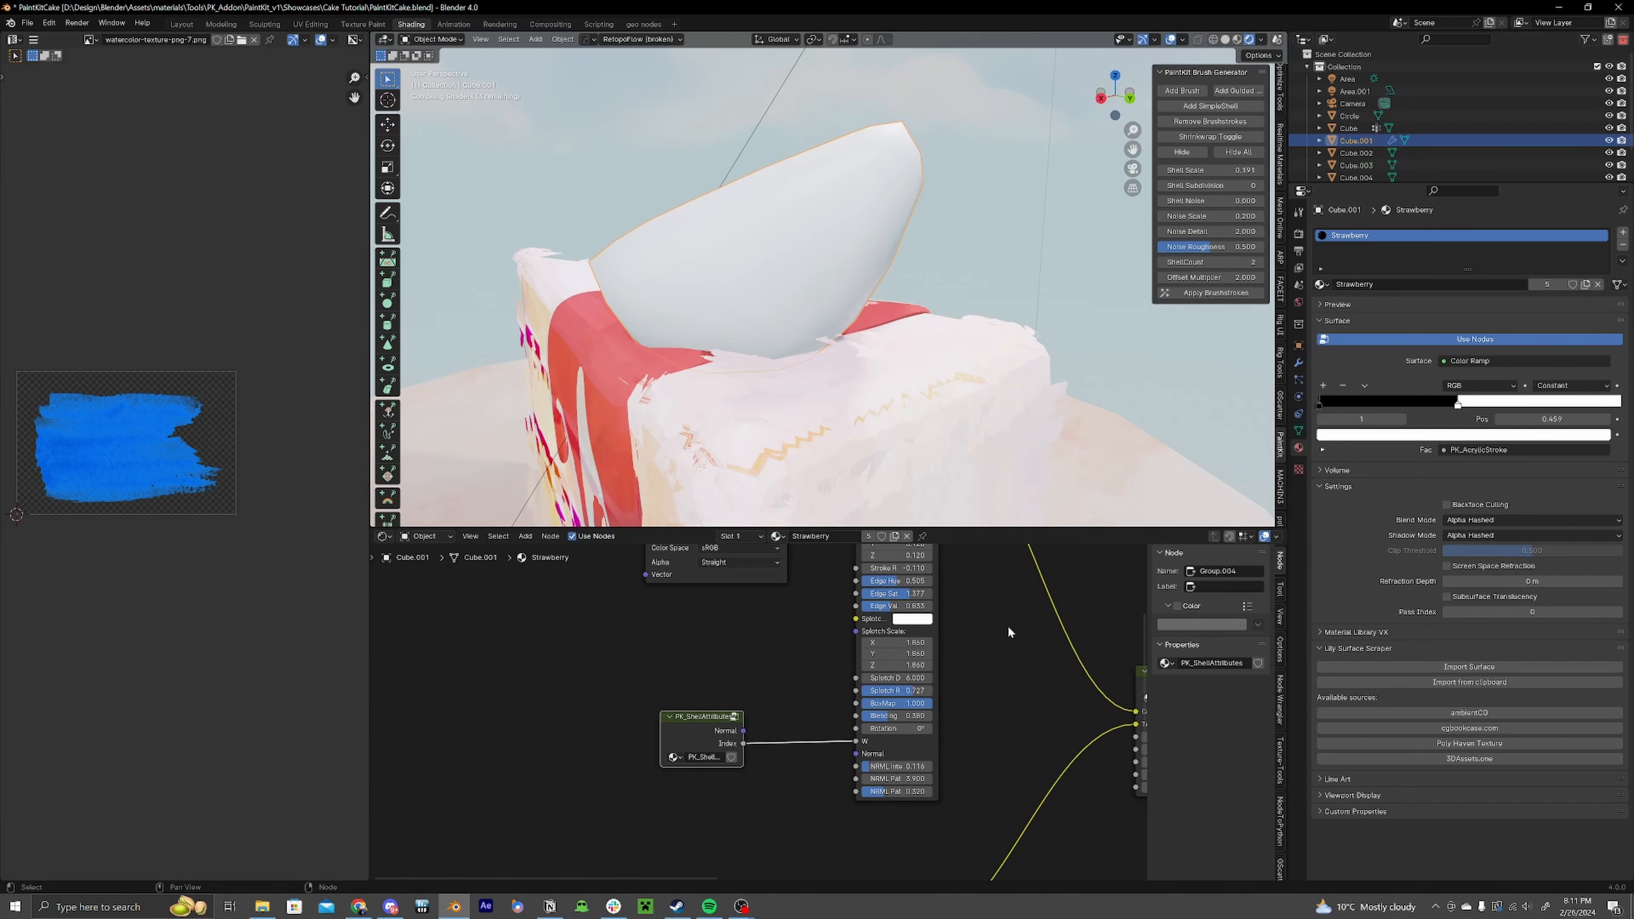
# Step: Connect the Color Ramp's Color output to the PK_SimpleShell's Shell Mask input
pyautogui.scroll(-5, 984, 650)
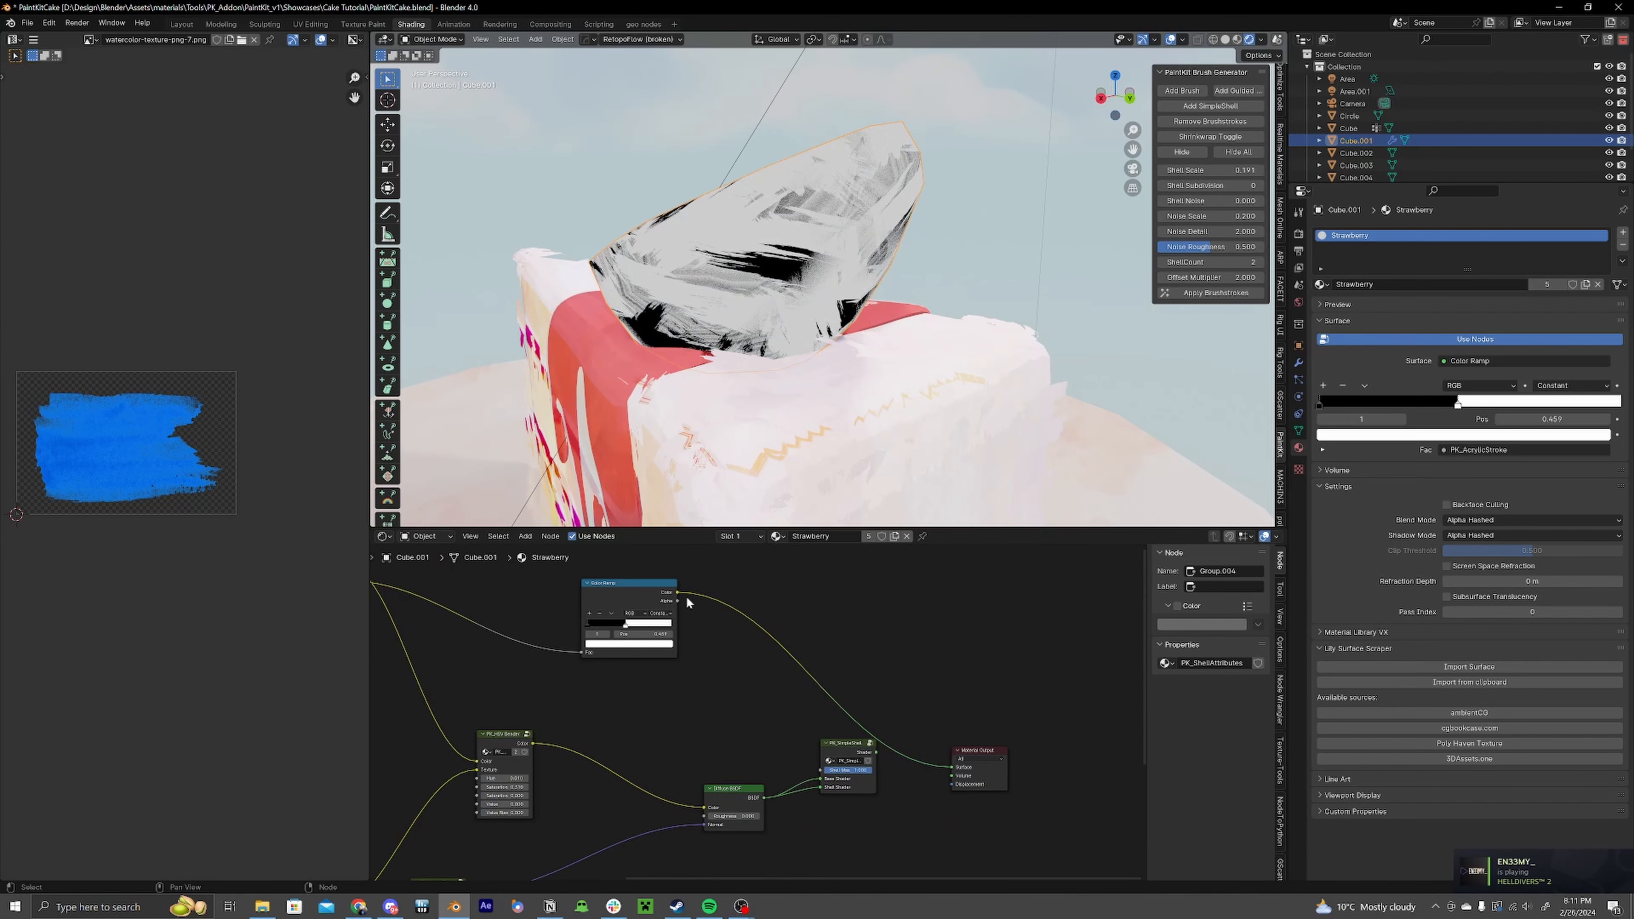
pyautogui.click(674, 594)
pyautogui.moveTo(844, 743); pyautogui.dragTo(831, 736)
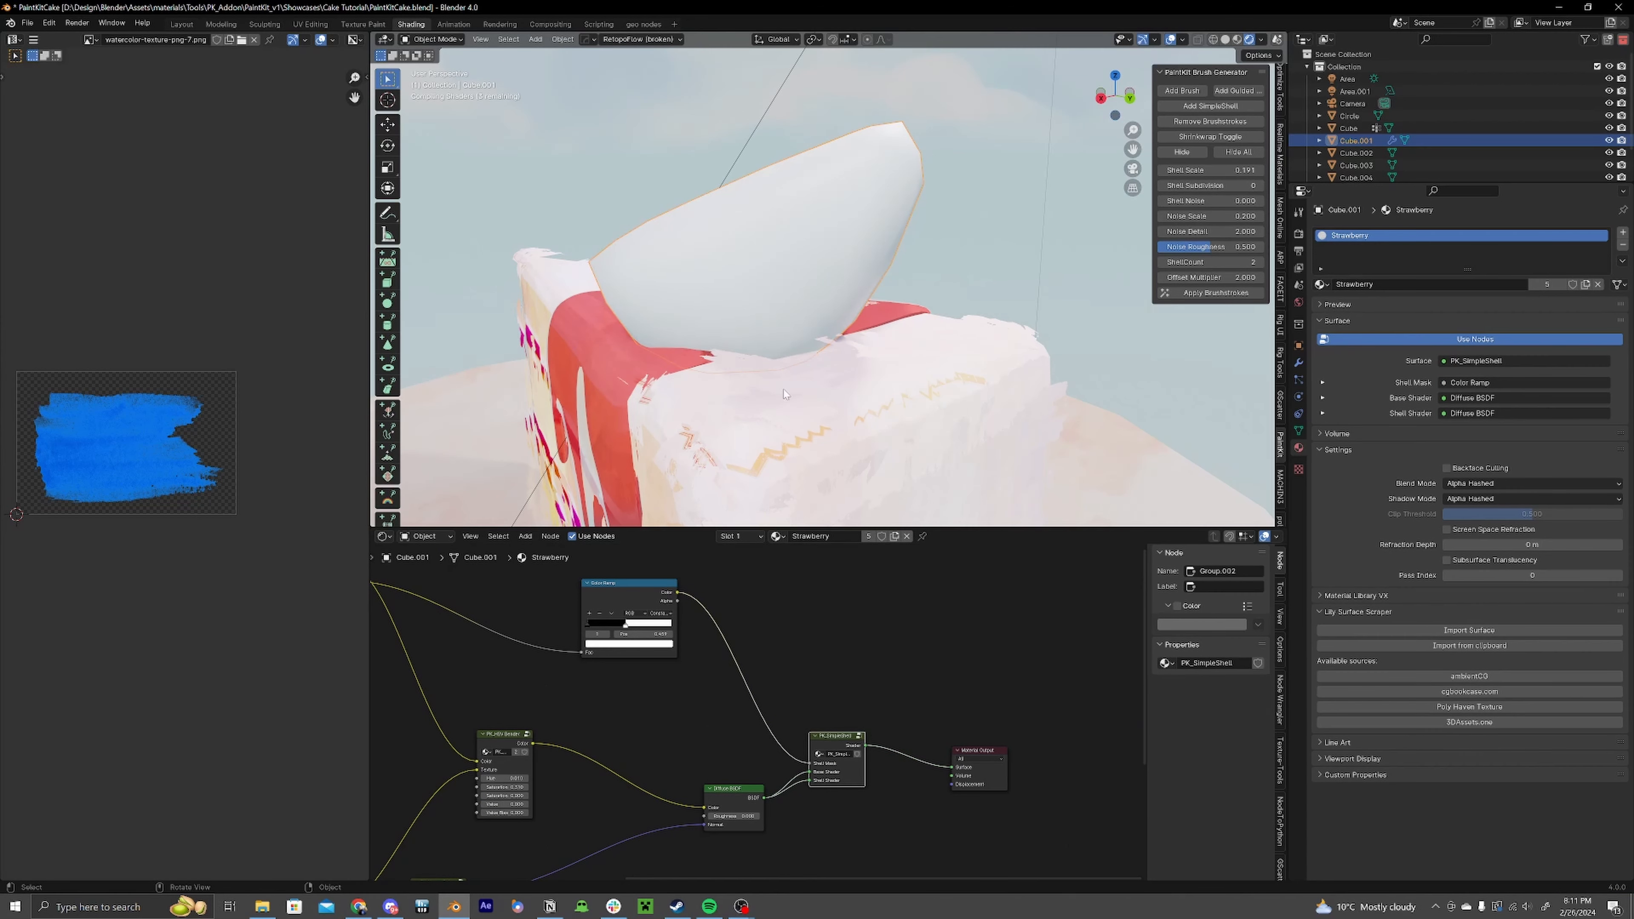
# Step: Move the Color Ramp's white stop to about 0.523
pyautogui.moveTo(731, 384); pyautogui.dragTo(1025, 407, button='middle')
pyautogui.moveTo(788, 409); pyautogui.dragTo(960, 418, button='middle')
pyautogui.scroll(-4, 960, 418)
pyautogui.moveTo(801, 339); pyautogui.dragTo(1141, 319, button='middle')
pyautogui.scroll(5, 595, 650)
pyautogui.moveTo(595, 650); pyautogui.dragTo(769, 754, button='middle')
pyautogui.scroll(5, 884, 754)
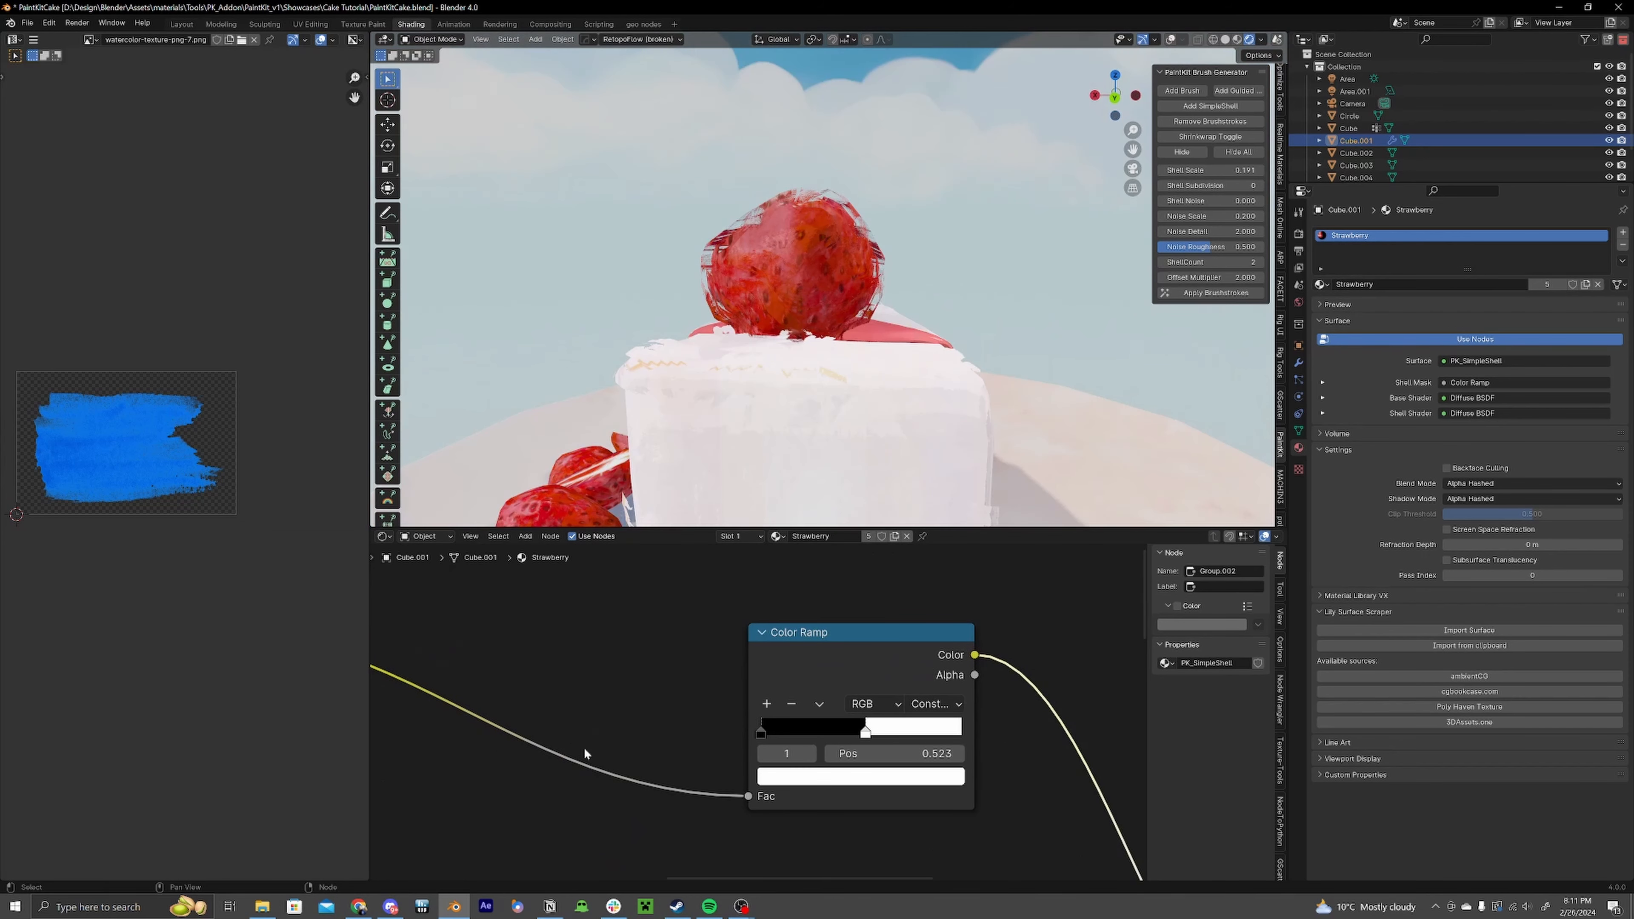
pyautogui.scroll(-5, 584, 752)
# Step: Lower the PK_AcrylicStroke's Blending to 0.082
pyautogui.moveTo(583, 752); pyautogui.dragTo(868, 588, button='middle')
pyautogui.scroll(5, 766, 716)
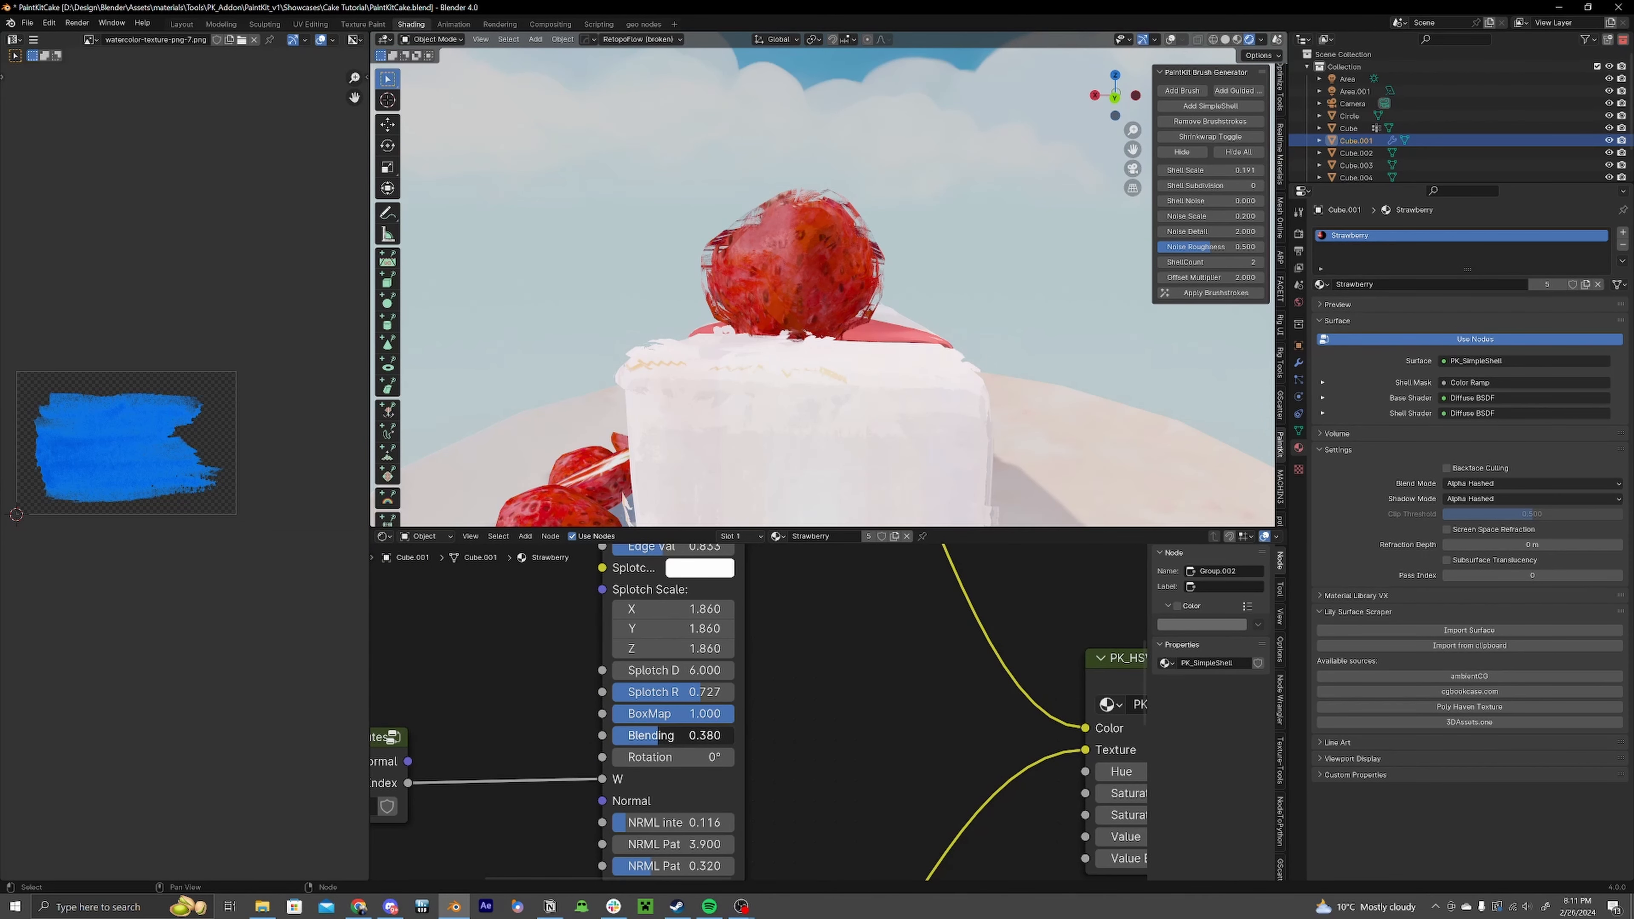
pyautogui.moveTo(804, 360); pyautogui.dragTo(907, 257, button='middle')
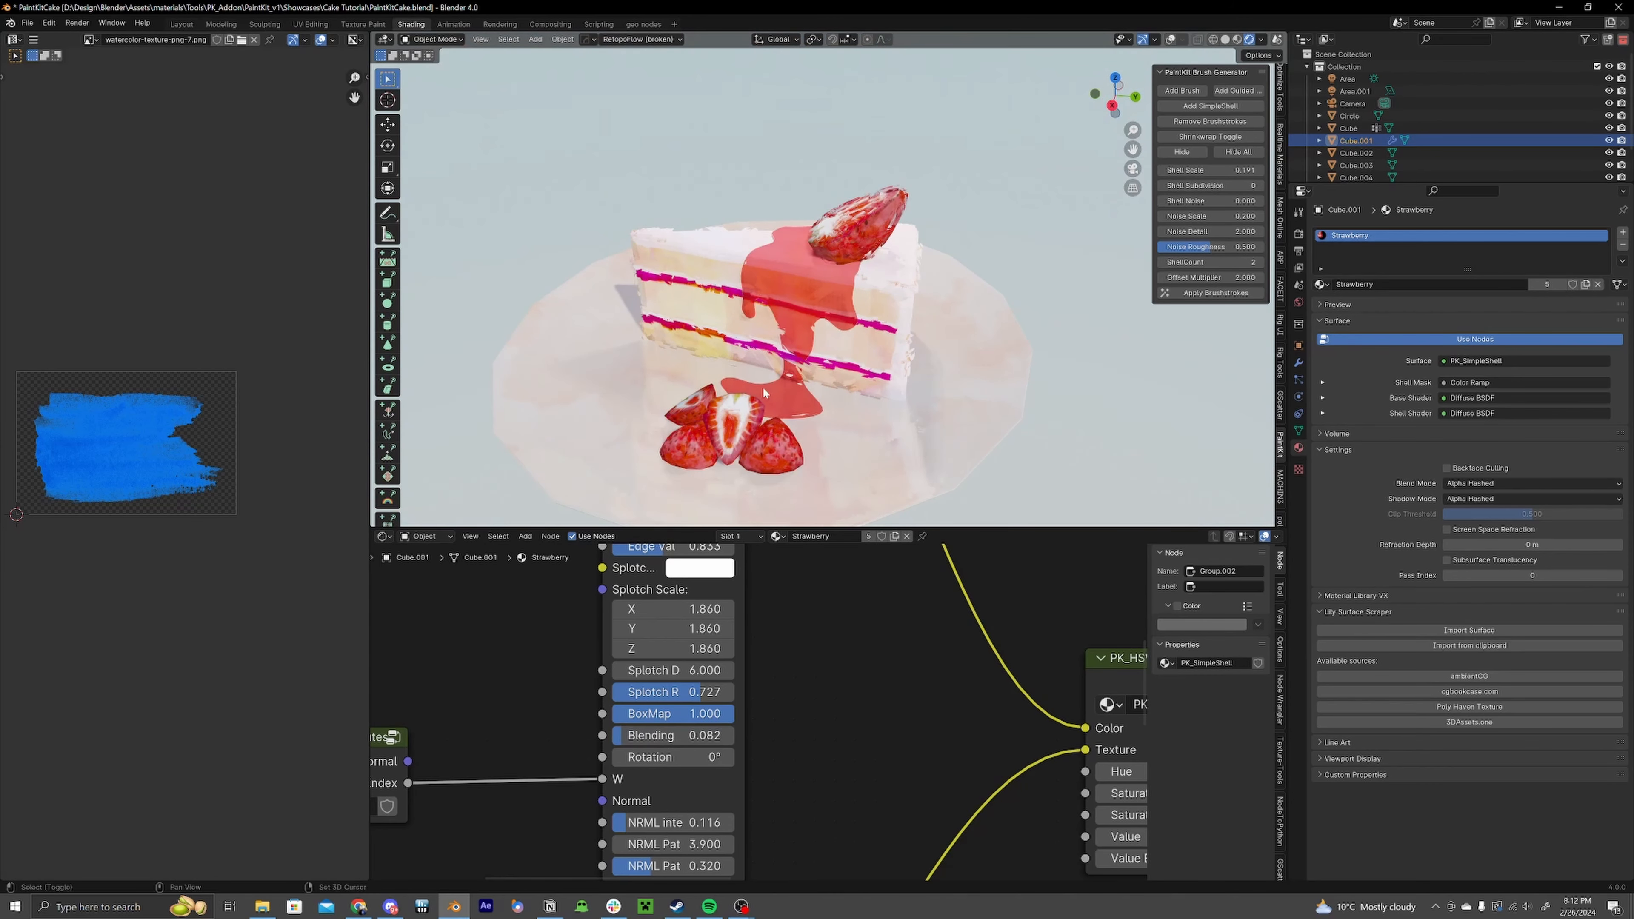
# Step: Select the three strawberry pieces on the plate and add simple shells to them with the Brush Generator
pyautogui.keyDown('shift'); pyautogui.moveTo(762, 387); pyautogui.dragTo(948, 378, button='middle'); pyautogui.keyUp('shift')
pyautogui.click(1170, 40)
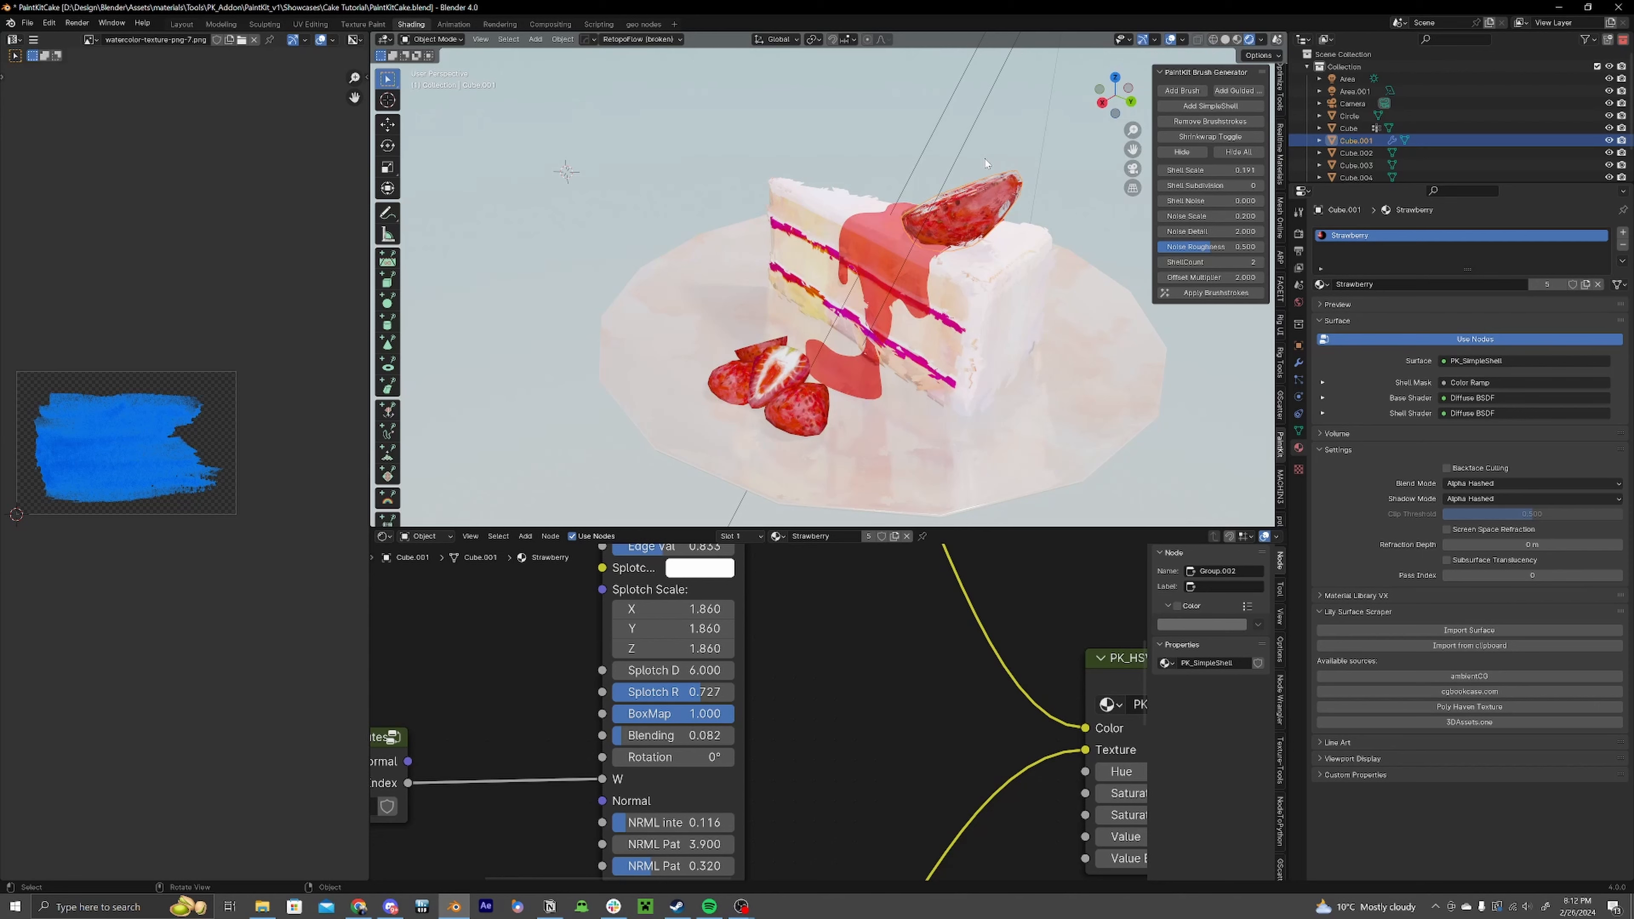
pyautogui.moveTo(910, 366); pyautogui.dragTo(923, 312, button='middle')
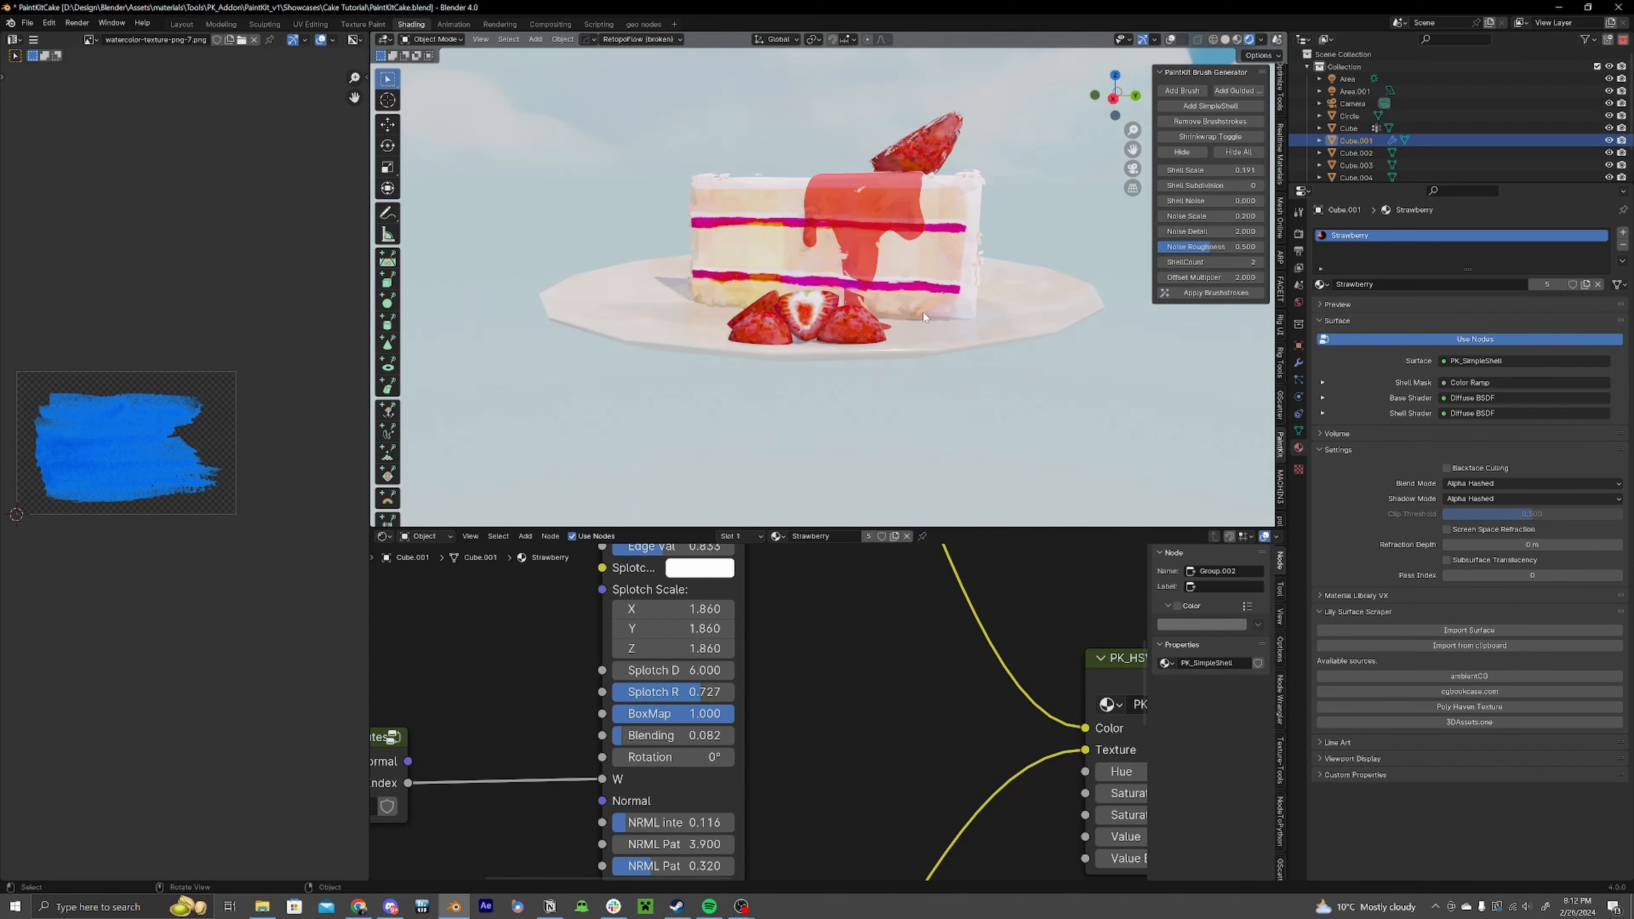
pyautogui.scroll(5, 866, 422)
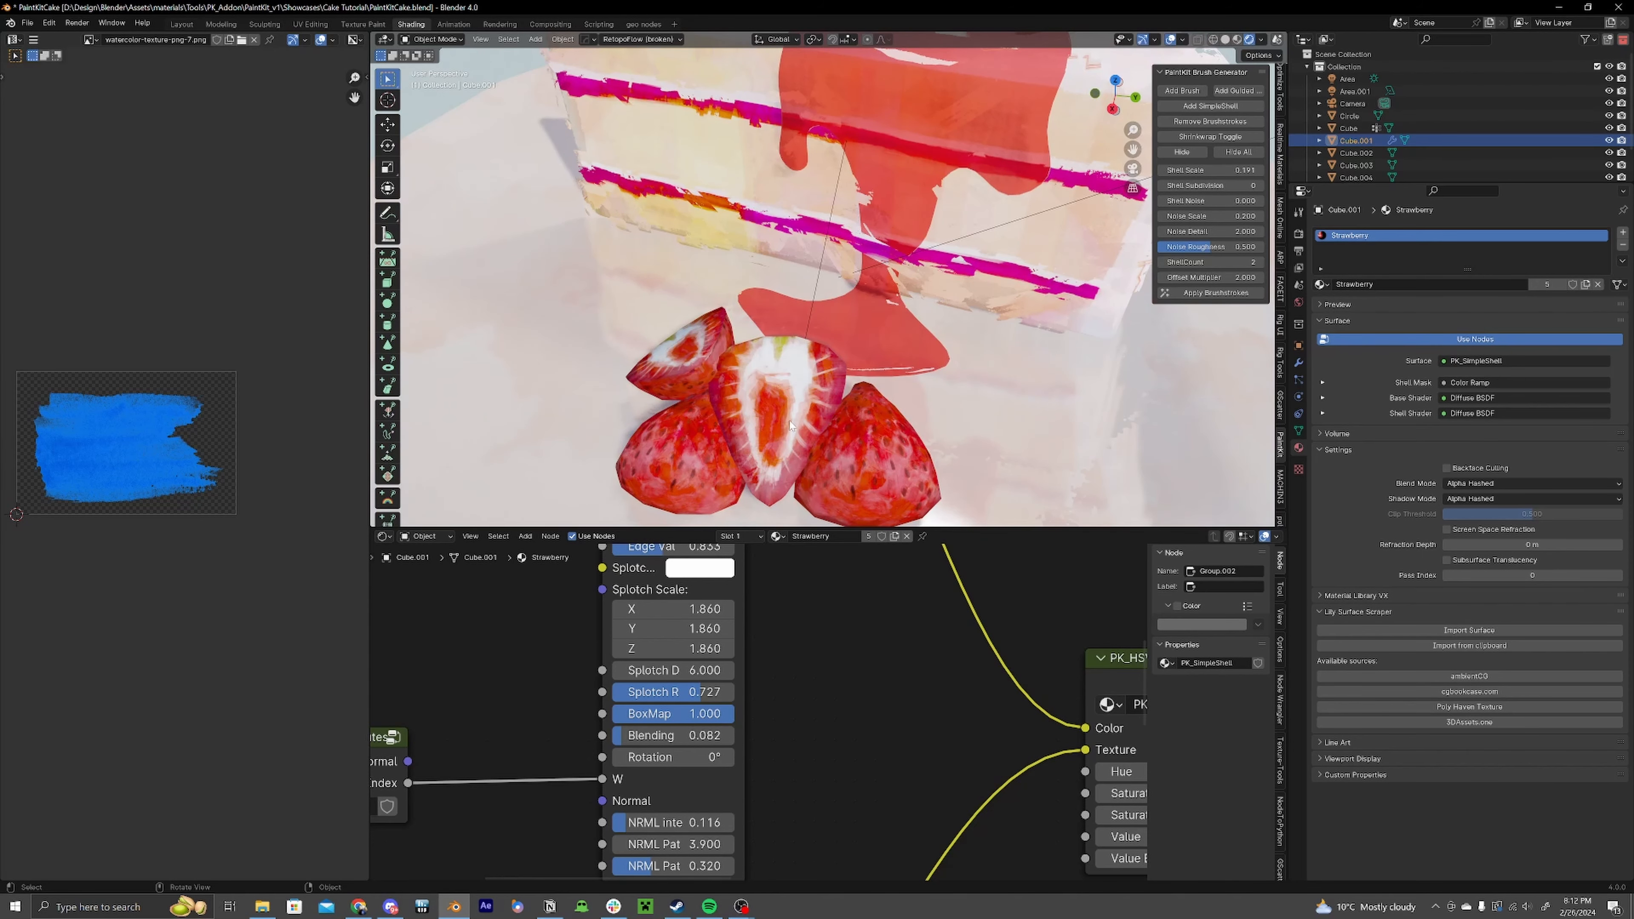
pyautogui.click(792, 425)
pyautogui.scroll(-3, 836, 436)
pyautogui.moveTo(881, 444); pyautogui.dragTo(812, 398, button='middle')
pyautogui.scroll(-4, 730, 675)
pyautogui.scroll(1, 901, 386)
pyautogui.keyDown('shift'); pyautogui.click(728, 369); pyautogui.keyUp('shift')
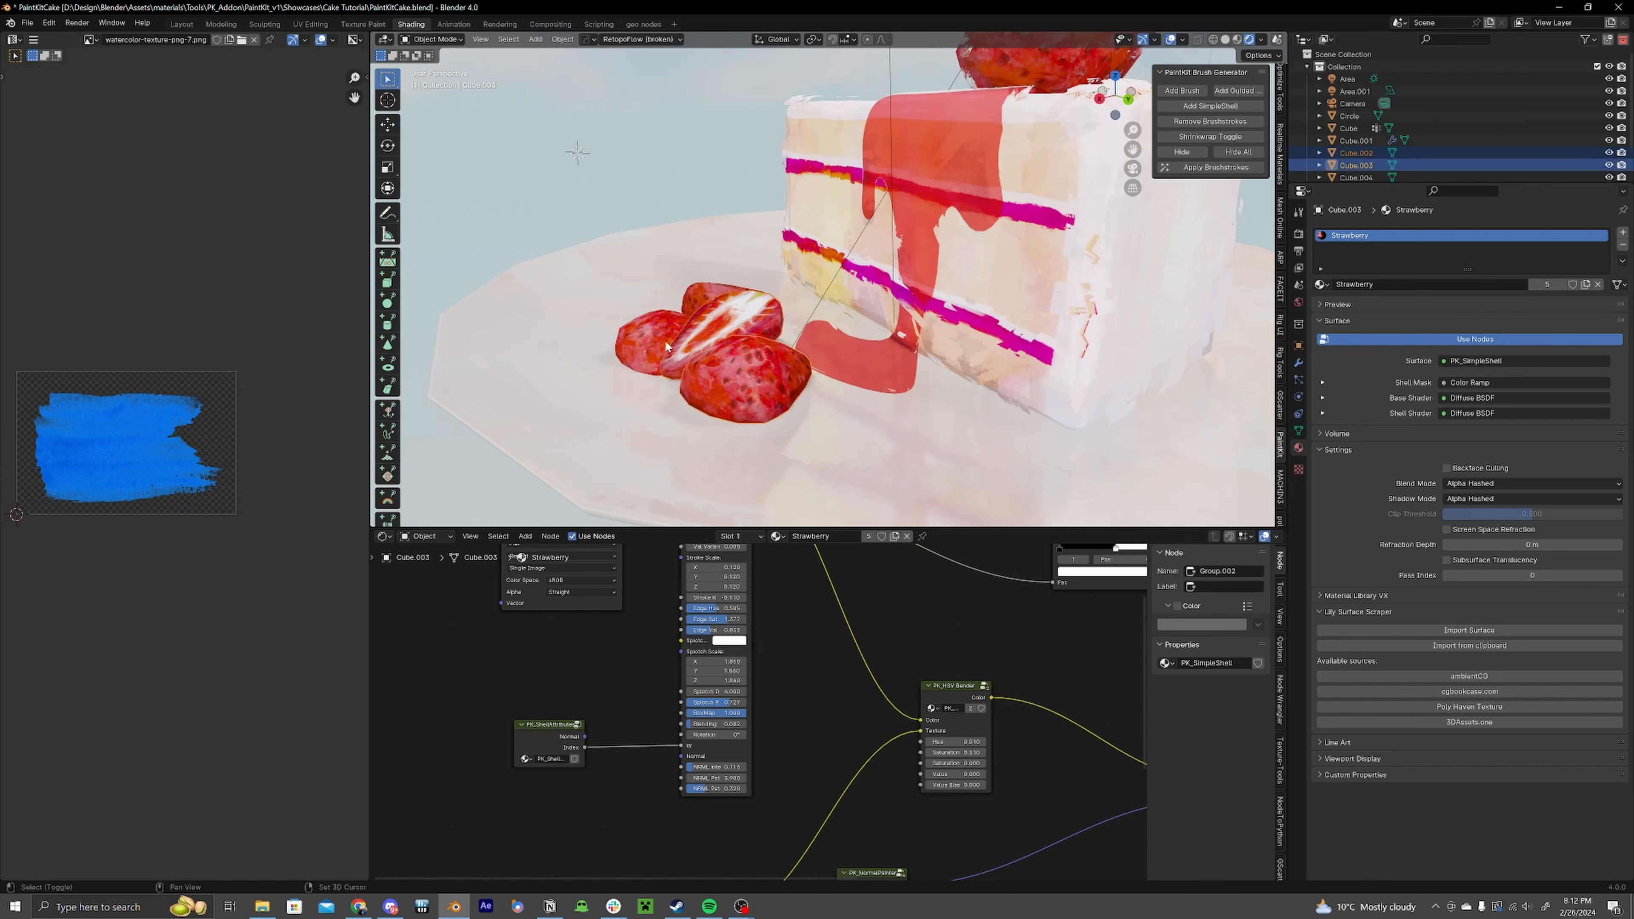
pyautogui.click(1206, 106)
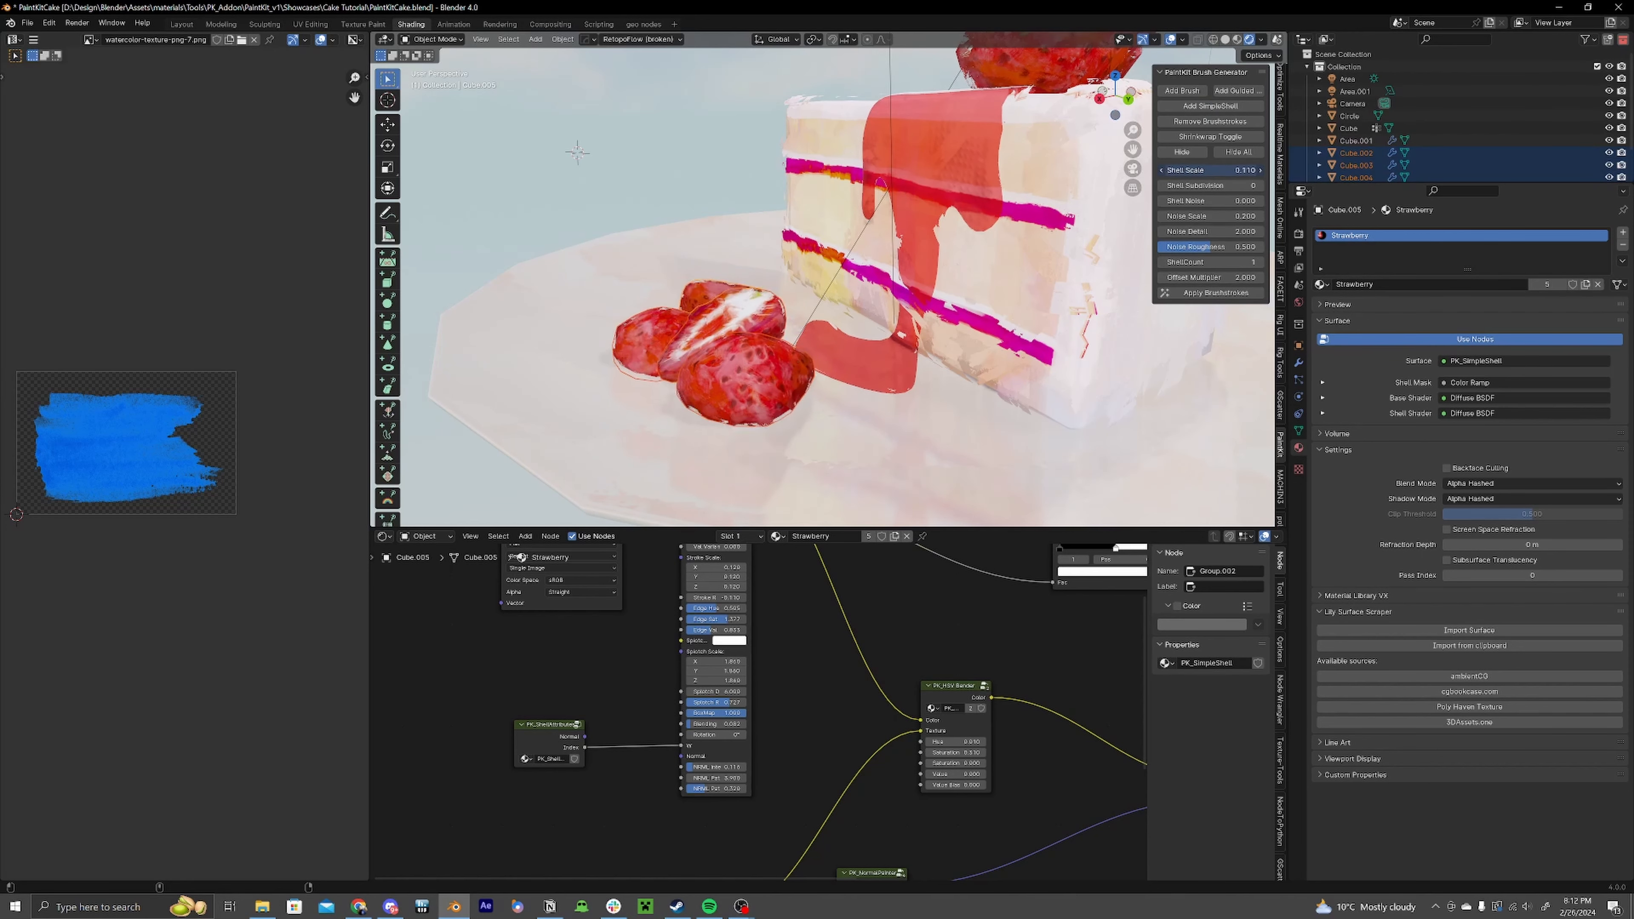
# Step: Reduce the Shell Scale of the new strawberry shells slightly
pyautogui.moveTo(1226, 171); pyautogui.dragTo(1210, 170)
pyautogui.moveTo(1068, 277); pyautogui.dragTo(1094, 305, button='middle')
pyautogui.click(1260, 263)
pyautogui.moveTo(1225, 171); pyautogui.dragTo(1216, 170)
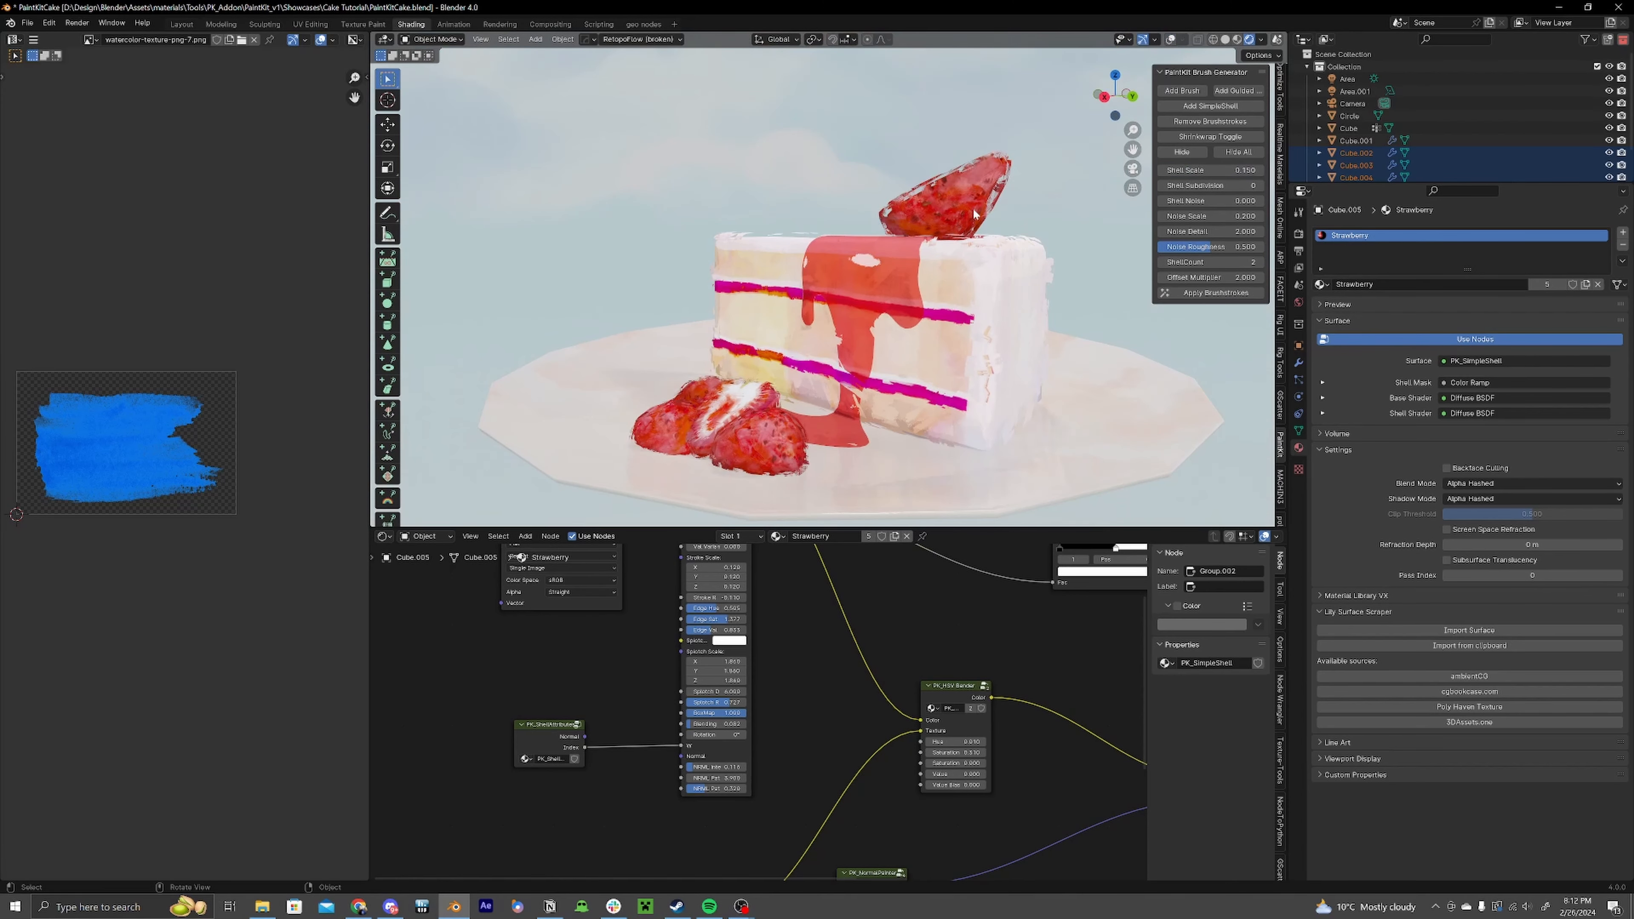
# Step: Add a PK_BackfaceCulling node after the PK_SimpleShell in the strawberry material
pyautogui.hotkey('shift', 'a')
pyautogui.write('back')
pyautogui.press('Return')
pyautogui.click(837, 731)
pyautogui.moveTo(838, 730); pyautogui.dragTo(824, 713)
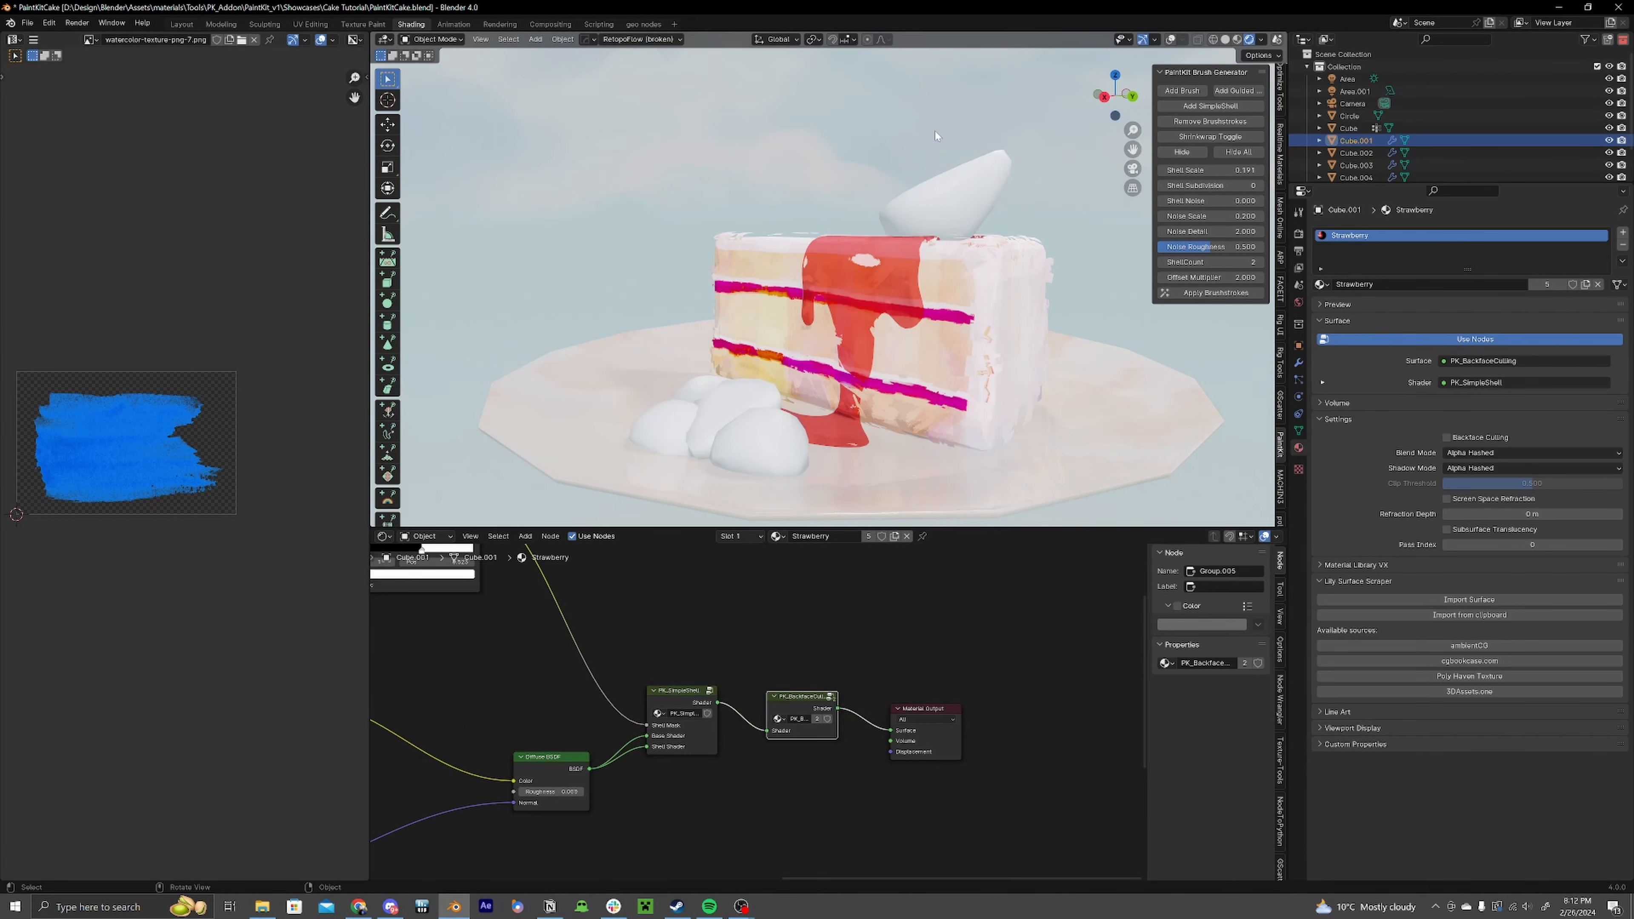
pyautogui.moveTo(892, 275)
pyautogui.mouseDown(button='middle')
pyautogui.moveTo(886, 347)
pyautogui.moveTo(880, 261)
pyautogui.mouseUp(button='middle')
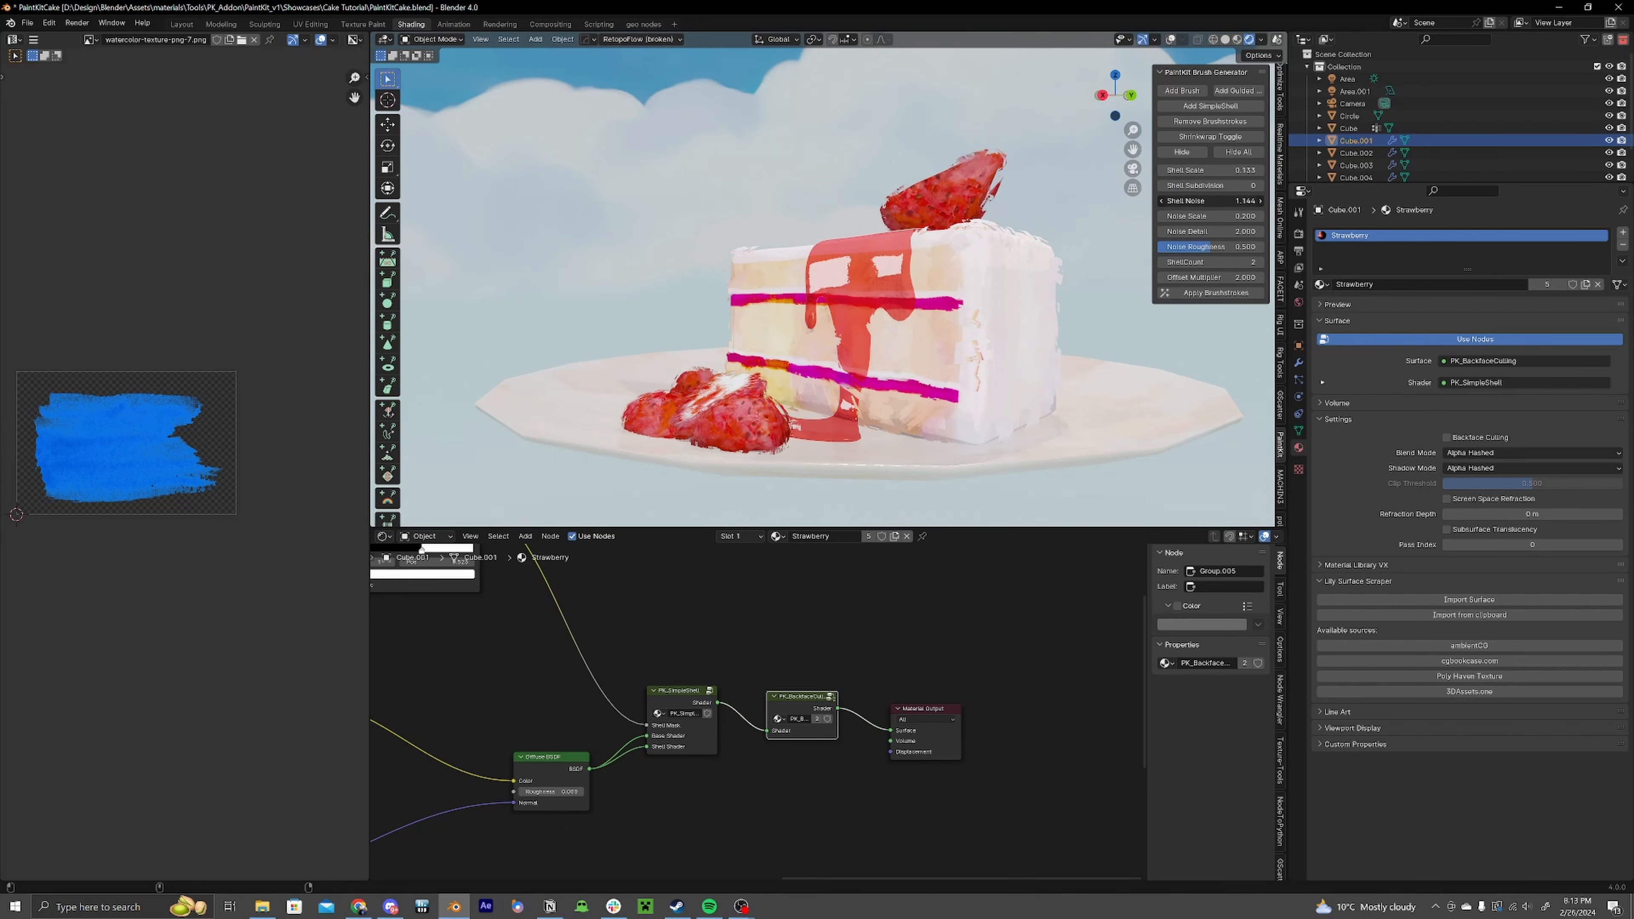
# Step: Set the strawberry shells' Shell Scale to 0.150, Shell Noise to 1.570 and Noise Scale to 0.410
pyautogui.click(764, 444)
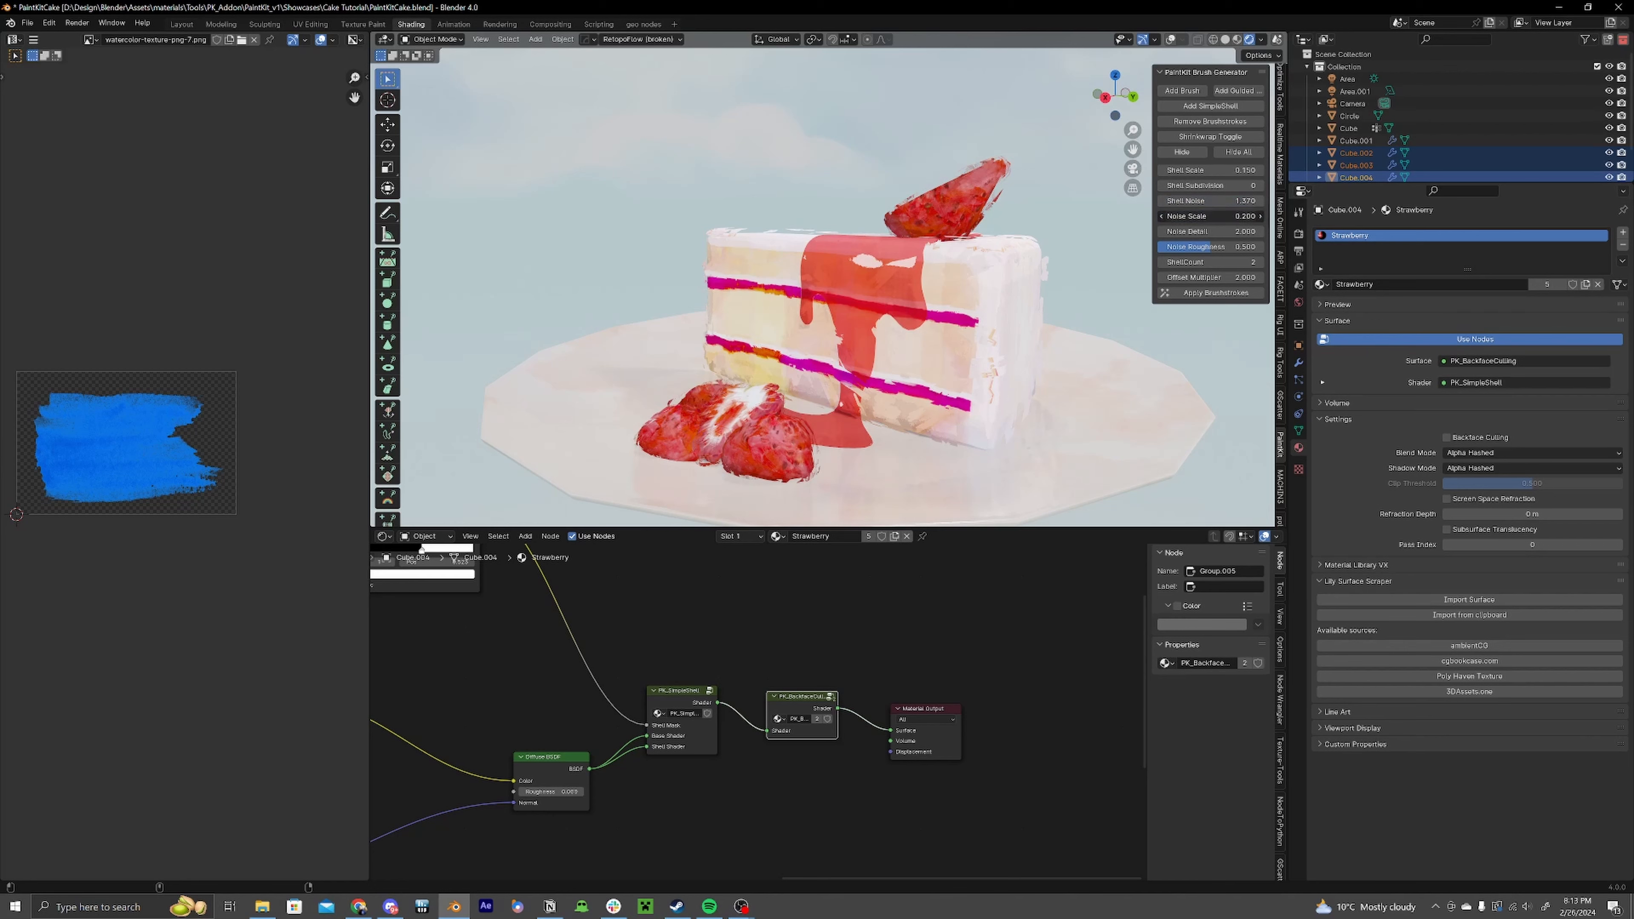
pyautogui.moveTo(737, 422); pyautogui.dragTo(939, 368, button='middle')
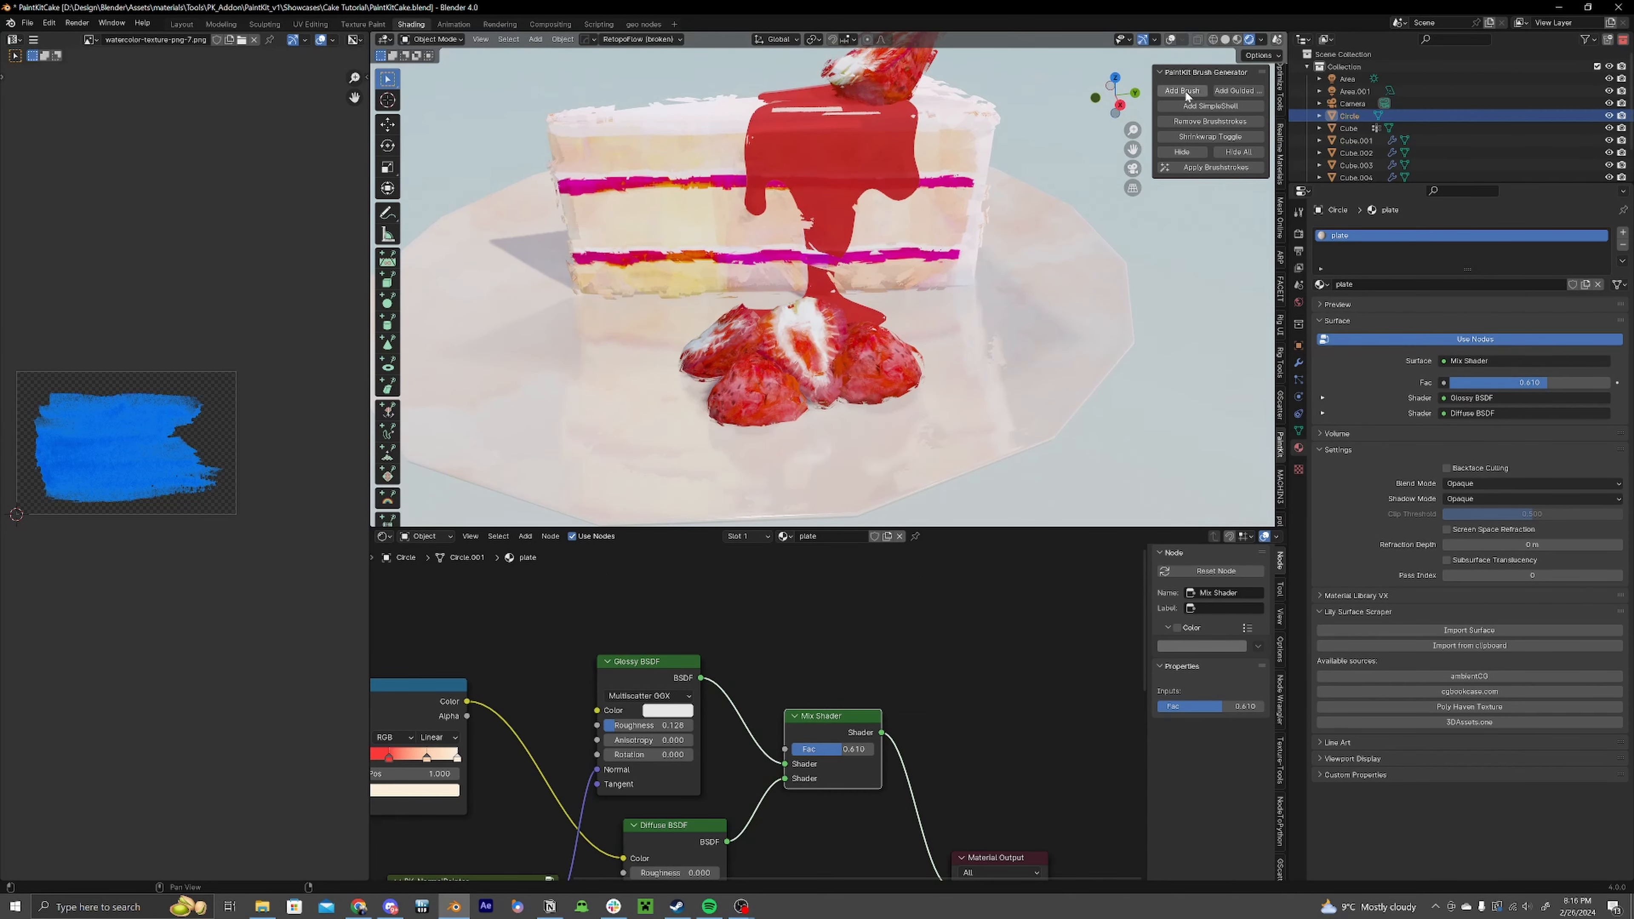
# Step: Add brushstroke cards around the plate with the Brush Generator and raise the card size to about 0.288 m
pyautogui.click(1183, 91)
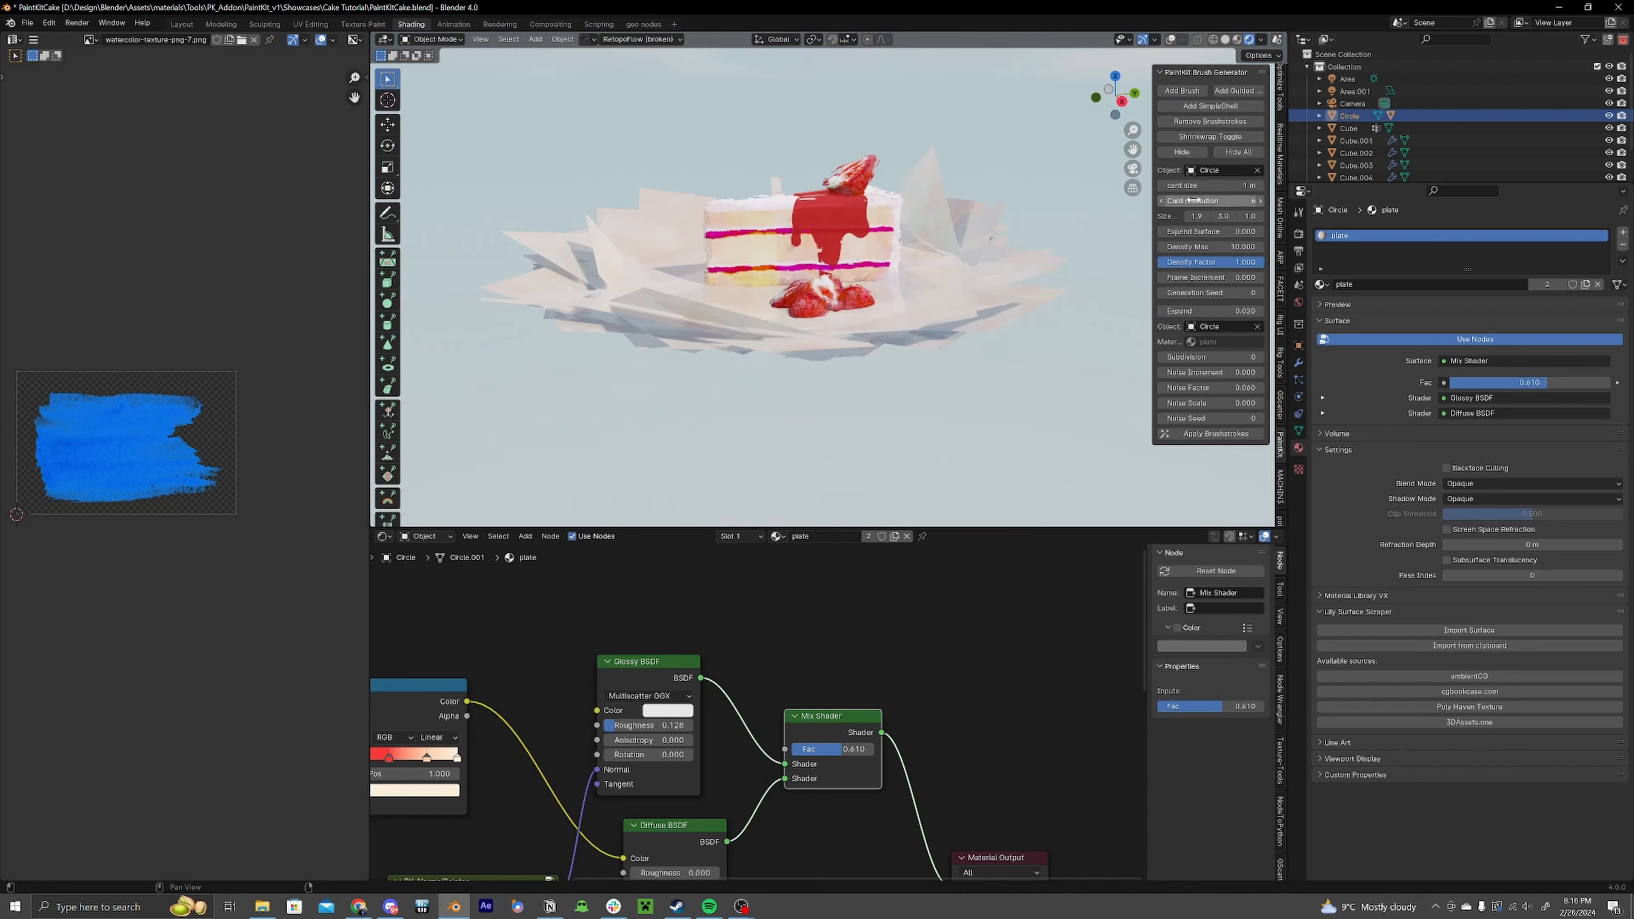
pyautogui.moveTo(1210, 186); pyautogui.dragTo(1232, 185)
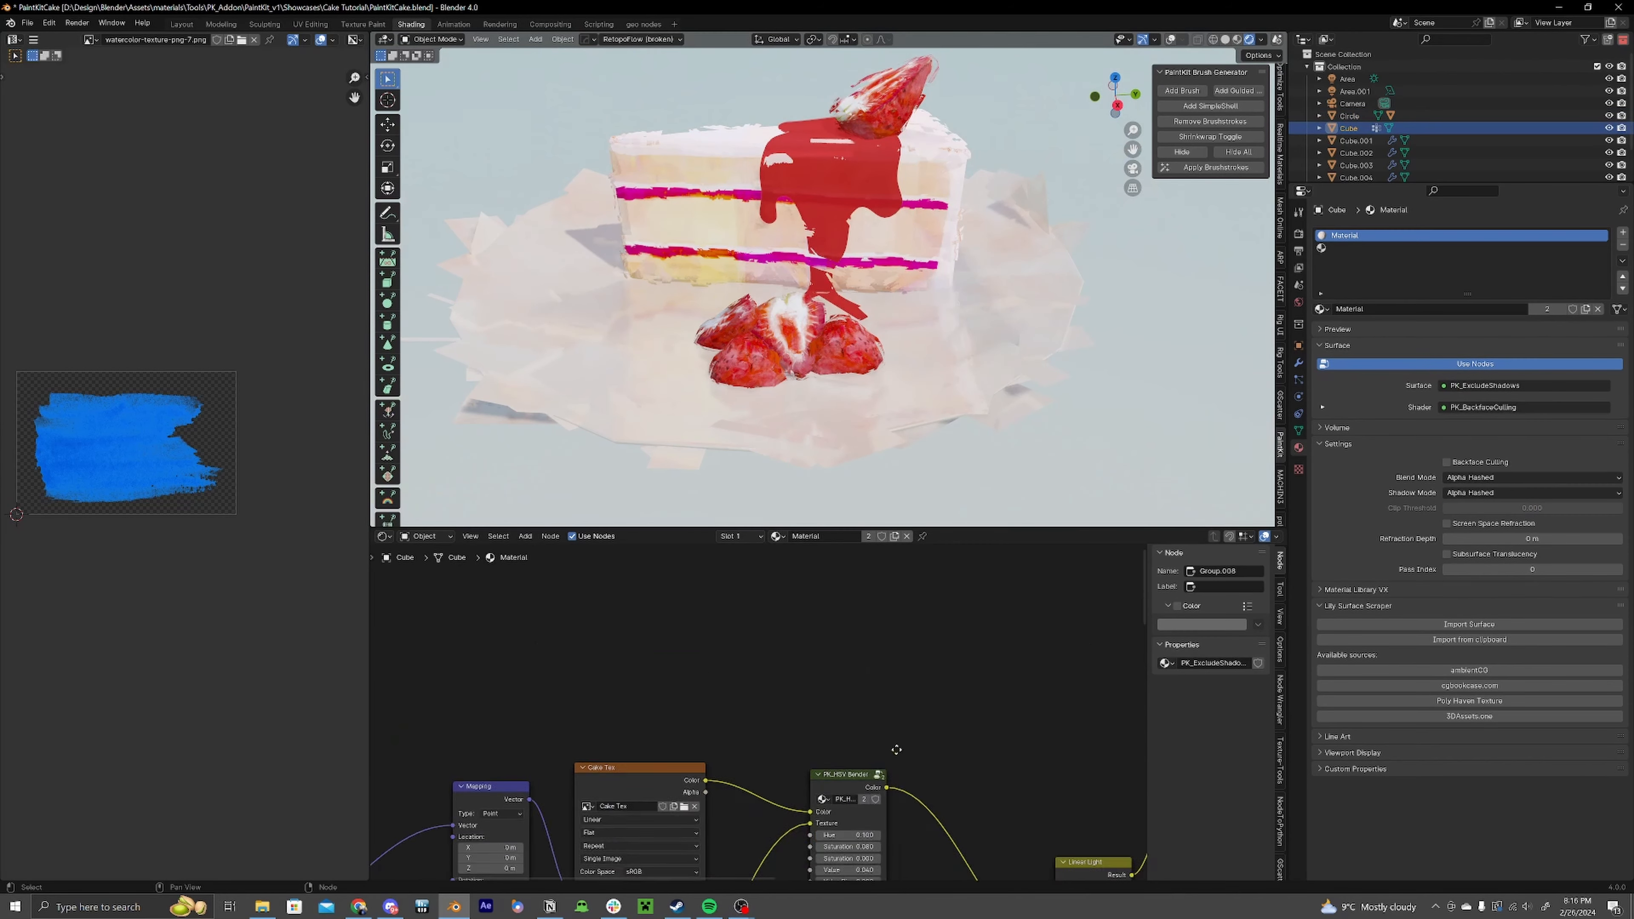
# Step: Rearrange the nodes of the plate material to make room for additional shader nodes
pyautogui.click(869, 777)
pyautogui.scroll(-2, 894, 748)
pyautogui.moveTo(894, 748)
pyautogui.mouseDown(button='middle')
pyautogui.moveTo(802, 682)
pyautogui.moveTo(451, 643)
pyautogui.mouseUp(button='middle')
pyautogui.click(781, 634)
pyautogui.keyDown('shift'); pyautogui.click(879, 642); pyautogui.keyUp('shift')
pyautogui.keyDown('shift'); pyautogui.click(944, 632); pyautogui.keyUp('shift')
pyautogui.moveTo(695, 785); pyautogui.dragTo(965, 606, button='middle')
pyautogui.keyDown('shift'); pyautogui.click(963, 579); pyautogui.keyUp('shift')
pyautogui.keyDown('shift'); pyautogui.click(914, 700); pyautogui.keyUp('shift')
pyautogui.keyDown('shift'); pyautogui.click(732, 726); pyautogui.keyUp('shift')
pyautogui.keyDown('shift'); pyautogui.click(631, 740); pyautogui.keyUp('shift')
pyautogui.moveTo(1007, 668); pyautogui.dragTo(865, 795, button='middle')
pyautogui.moveTo(979, 227); pyautogui.dragTo(994, 266, button='middle')
pyautogui.click(971, 386)
pyautogui.scroll(-5, 798, 688)
pyautogui.moveTo(695, 688); pyautogui.dragTo(832, 699, button='middle')
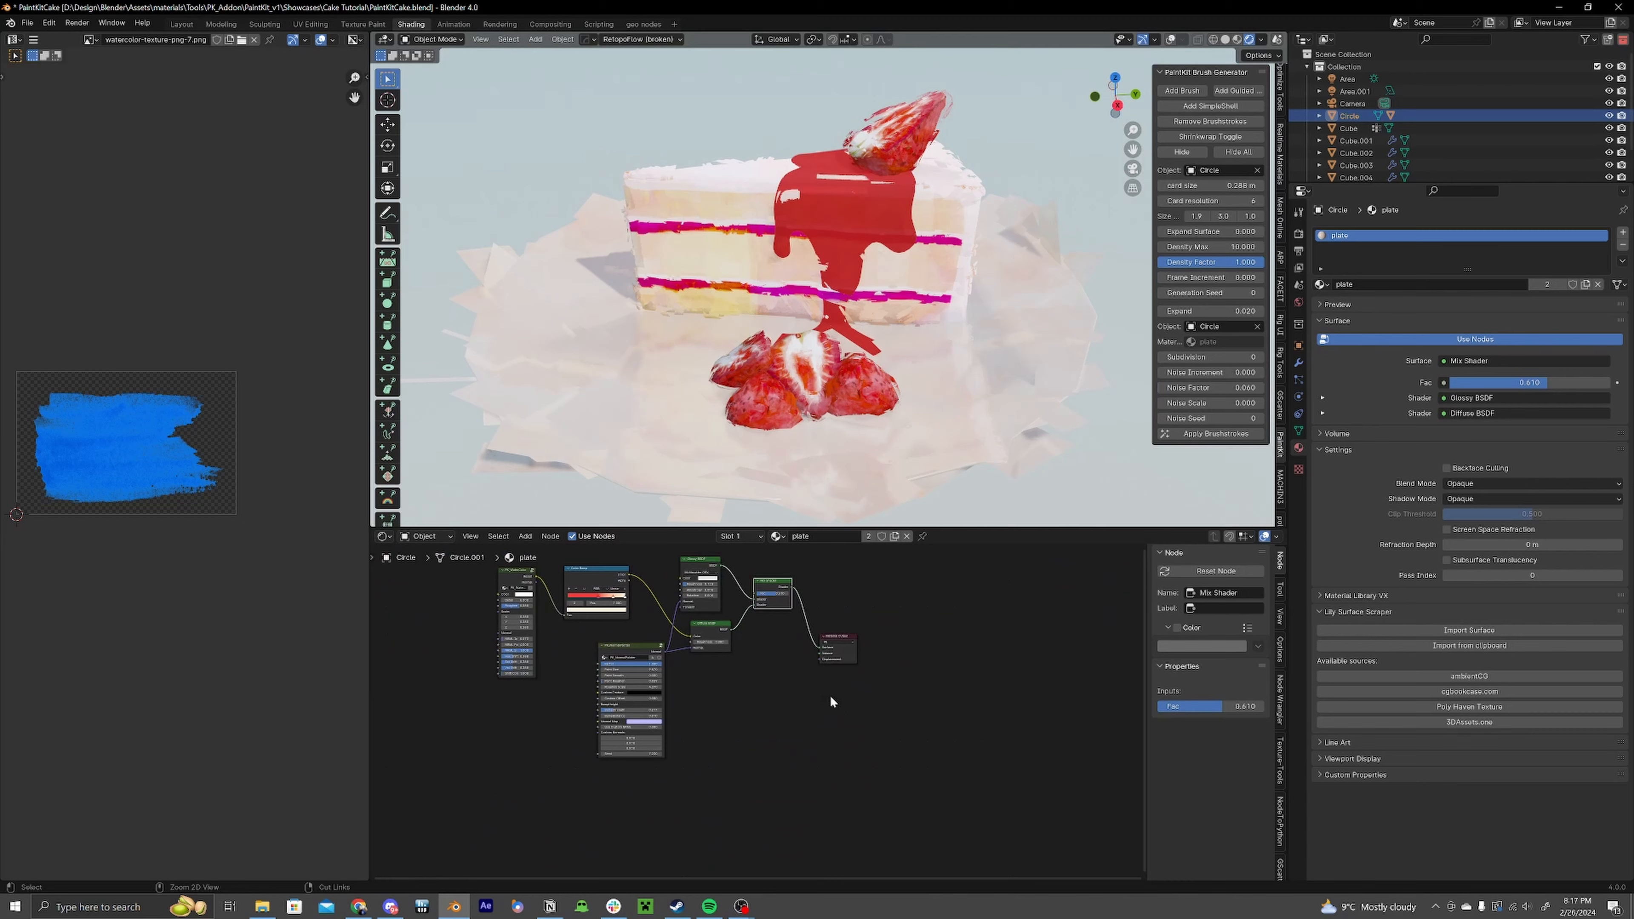
# Step: Paste the copied PaintKit nodes into the plate material and wire them between the shaders and the Material Output
pyautogui.hotkey('ctrl', 'v')
pyautogui.moveTo(838, 650); pyautogui.dragTo(1026, 641)
pyautogui.moveTo(911, 667); pyautogui.dragTo(730, 725)
pyautogui.moveTo(735, 689); pyautogui.dragTo(830, 674)
pyautogui.scroll(2, 815, 652)
pyautogui.moveTo(771, 615); pyautogui.dragTo(808, 770)
pyautogui.keyDown('ctrl'); pyautogui.keyDown('shift'); pyautogui.click(1012, 743); pyautogui.keyUp('shift'); pyautogui.keyUp('ctrl')
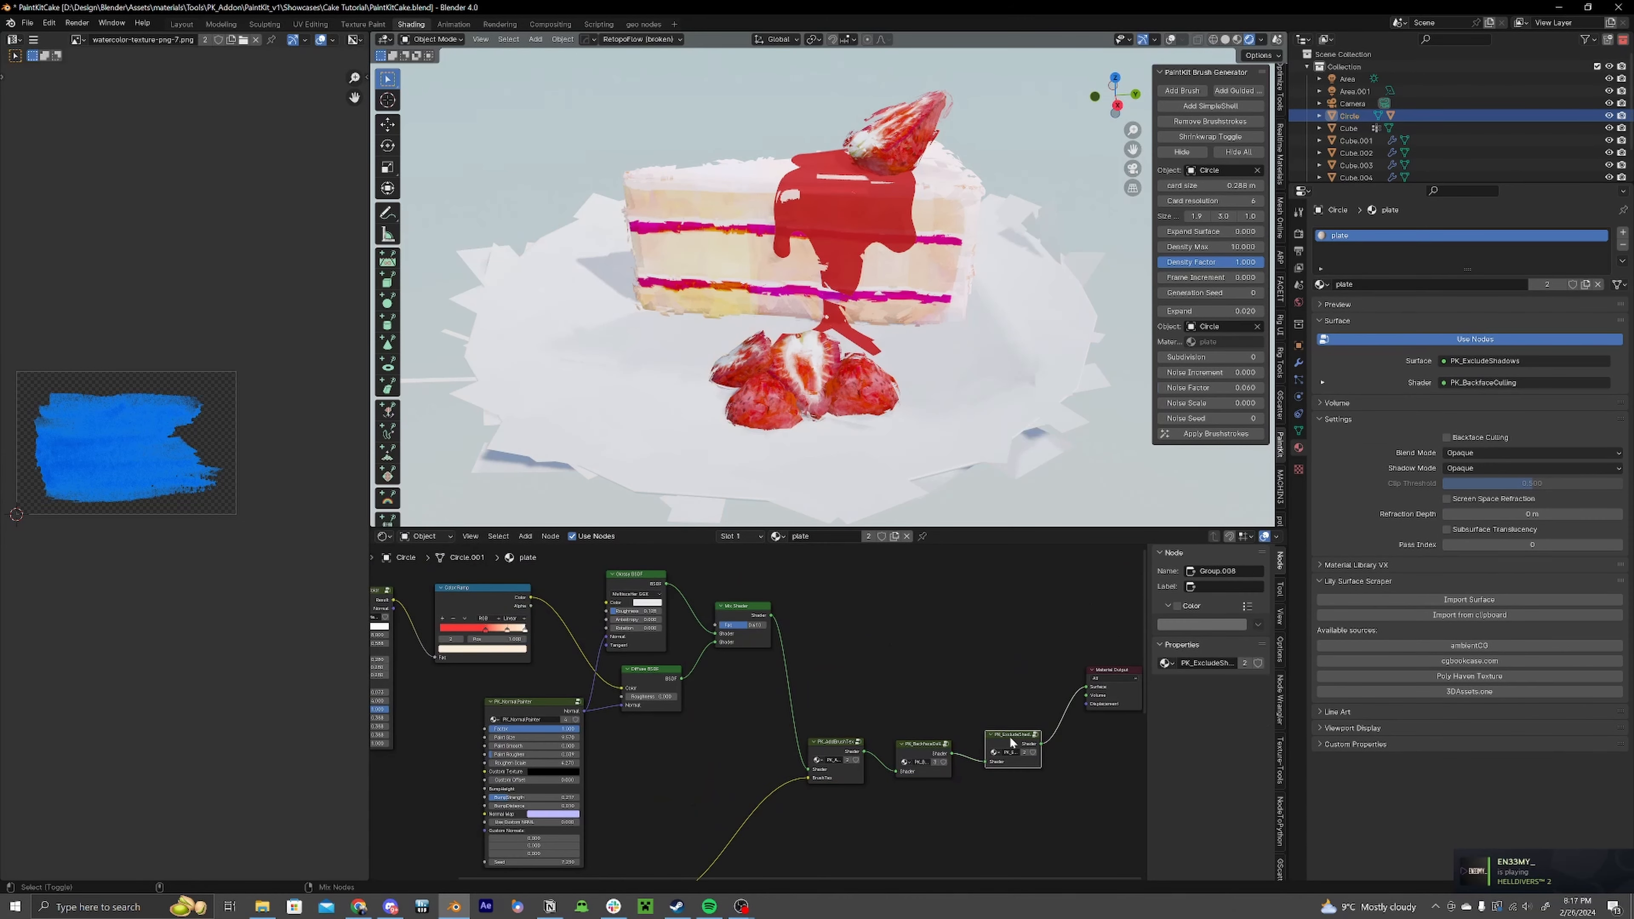
pyautogui.moveTo(1007, 735); pyautogui.dragTo(997, 668)
# Step: Set the plate material's Blend Mode to Alpha Hashed and change its Shadow Mode
pyautogui.click(1531, 452)
pyautogui.click(1532, 486)
pyautogui.click(1531, 468)
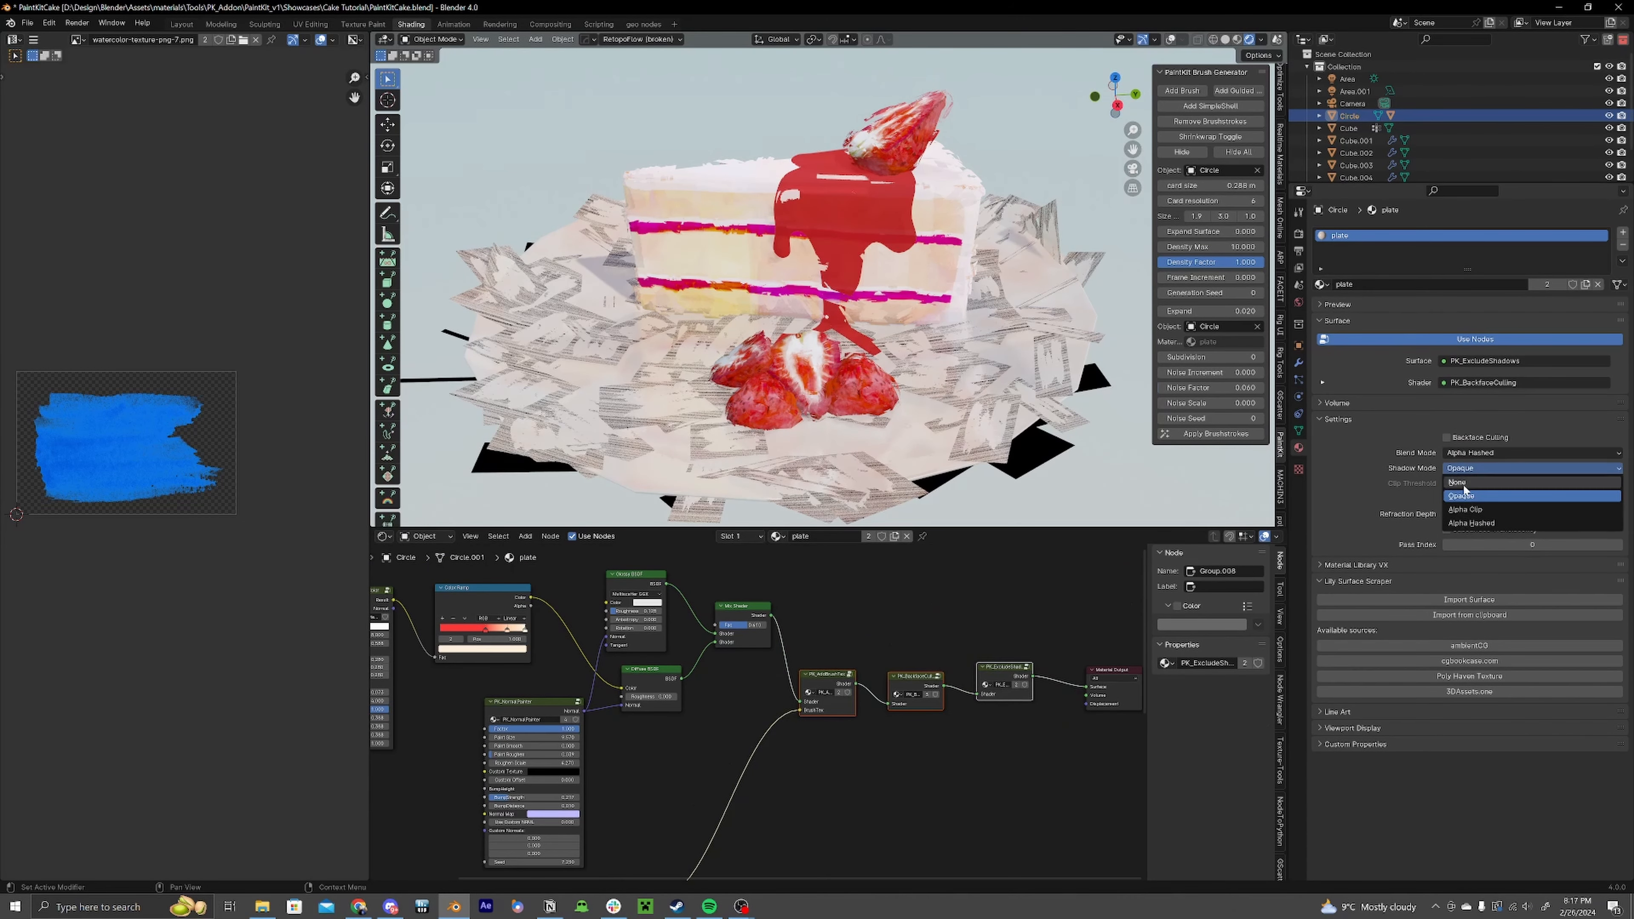
pyautogui.click(1531, 508)
pyautogui.moveTo(981, 300); pyautogui.dragTo(1025, 265, button='middle')
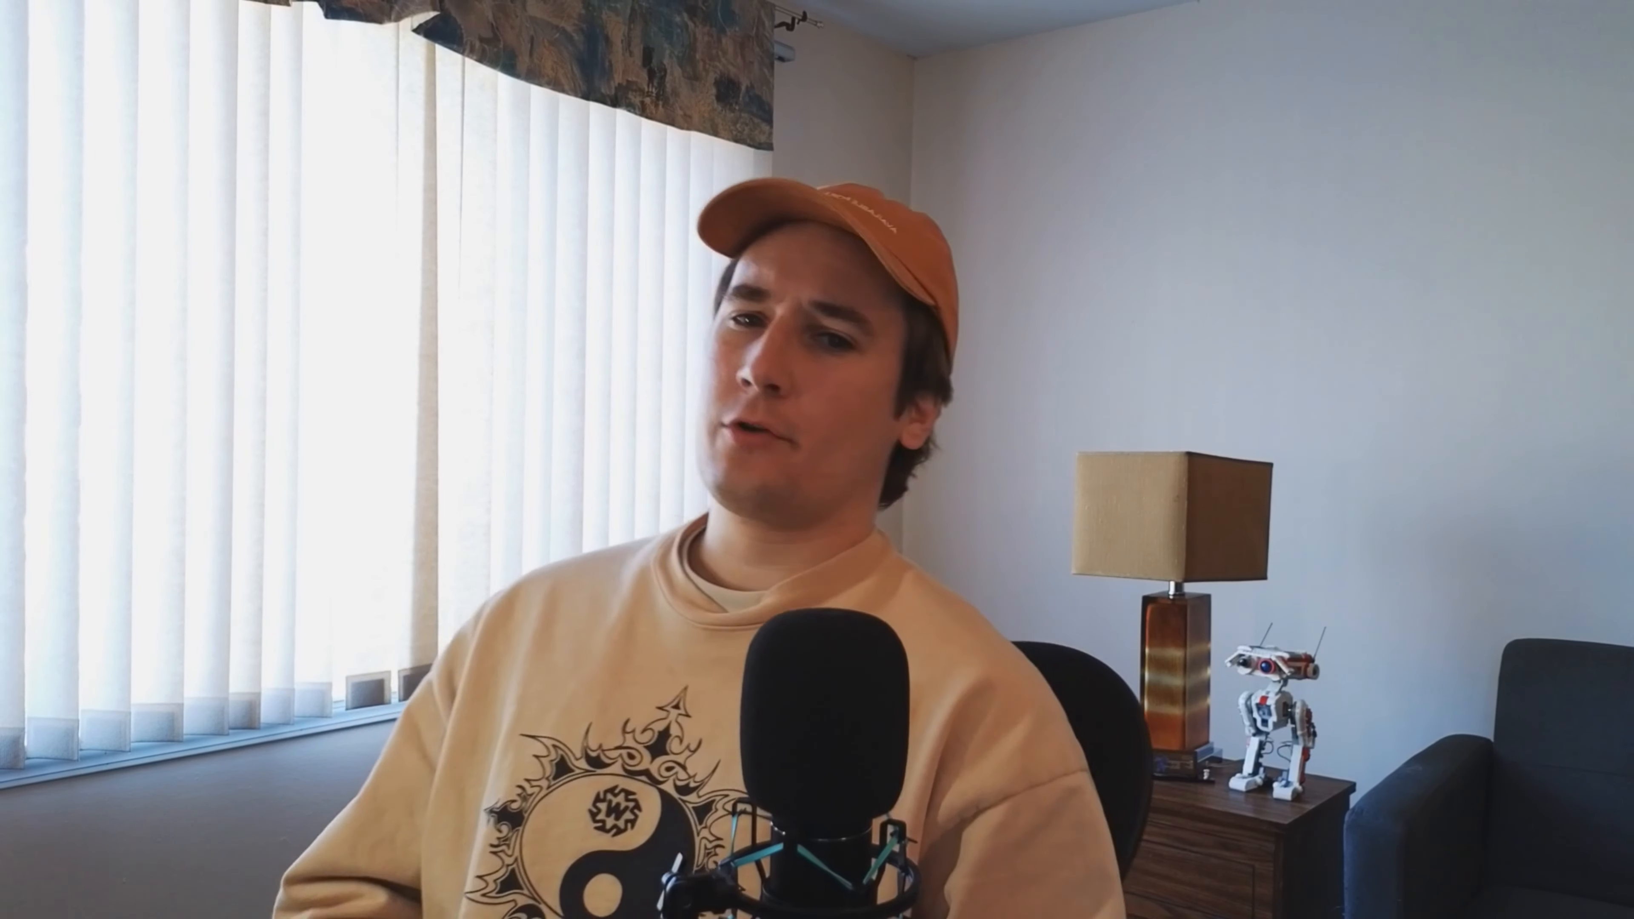